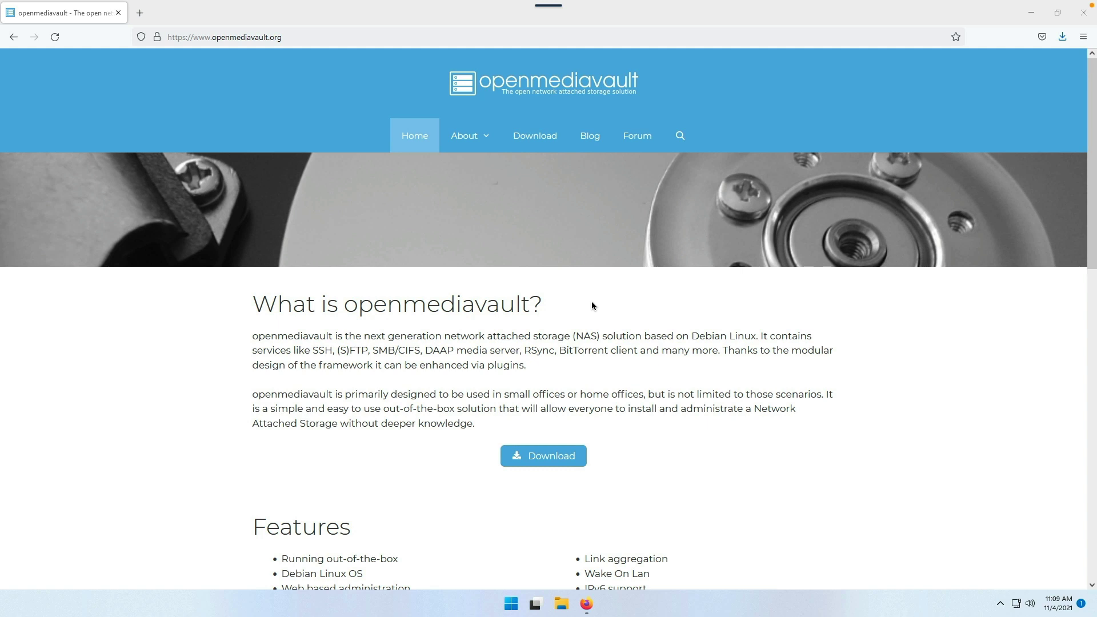
# - Start the openmediavault 6.0-16 amd64 ISO download and close the SourceForge tab
pyautogui.click(530, 136)
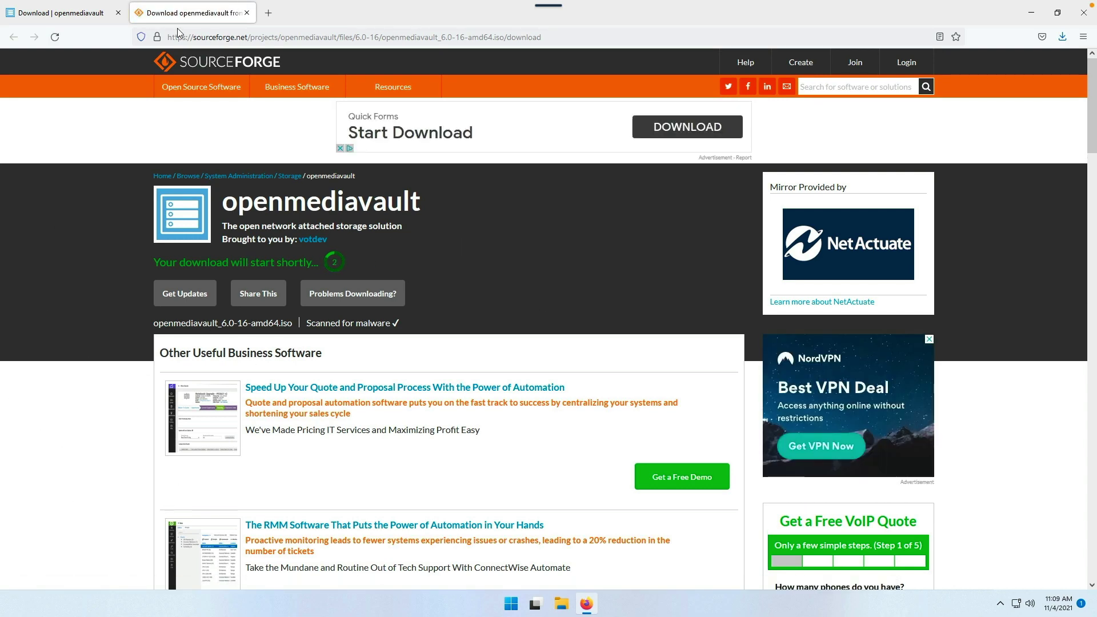
pyautogui.middleClick(192, 15)
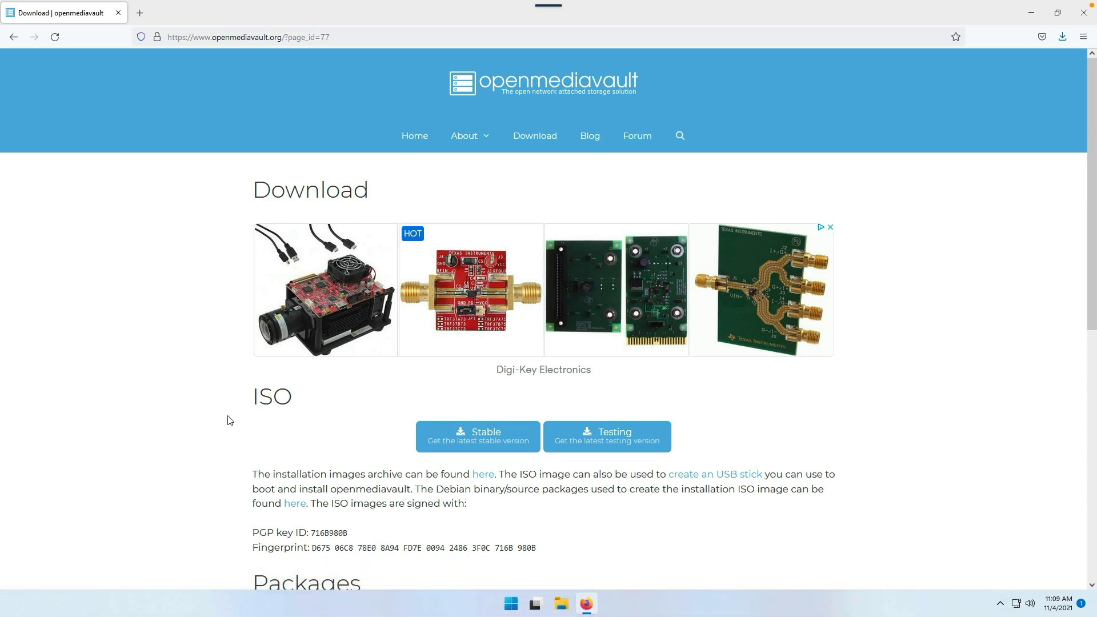
# - On Desktop 1, launch VirtualBox and begin a new virtual machine named OMV6
pyautogui.press('super+Tab')
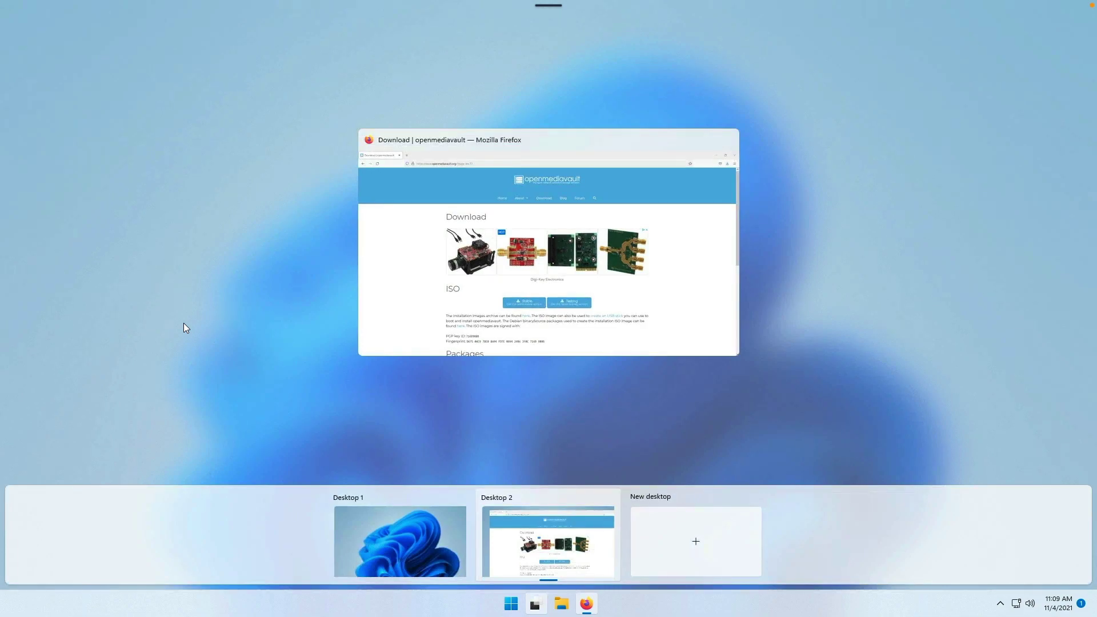
pyautogui.click(424, 536)
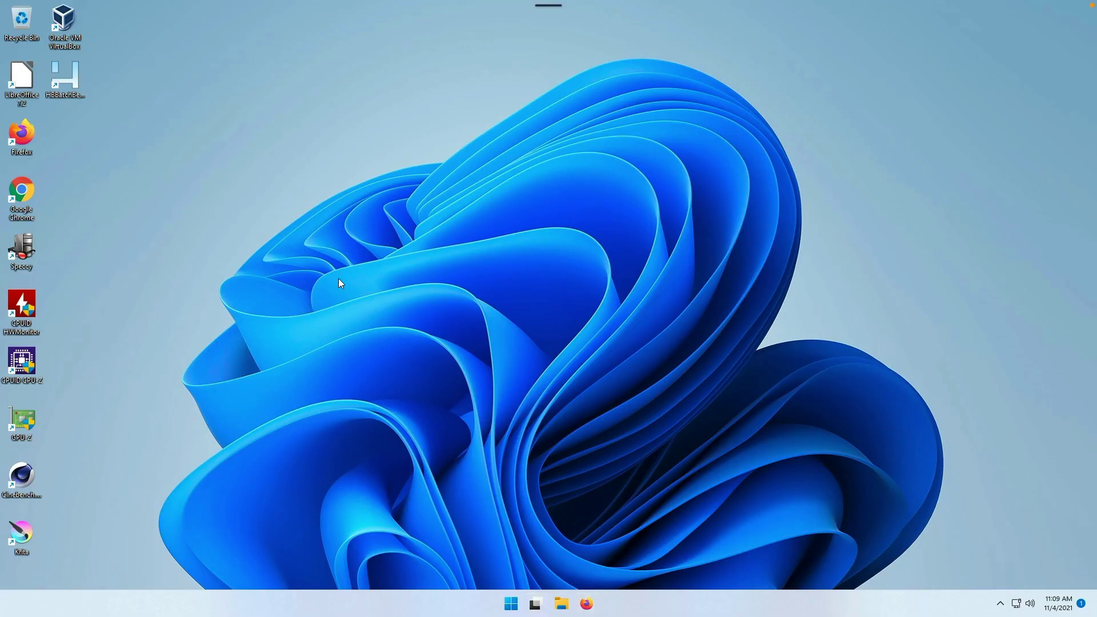
pyautogui.doubleClick(63, 23)
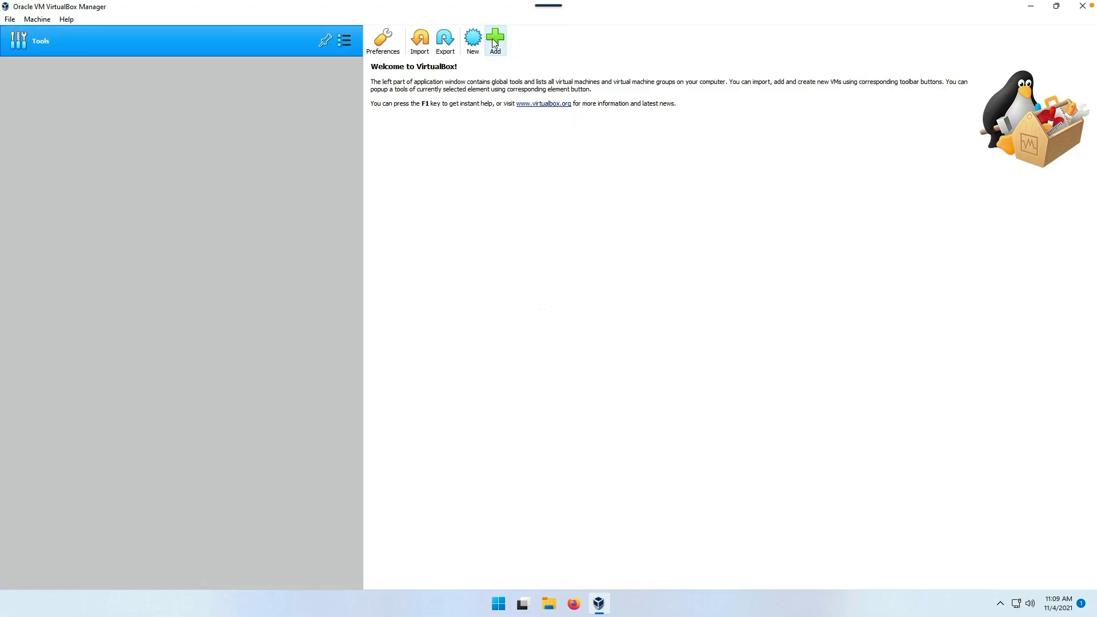
pyautogui.click(467, 40)
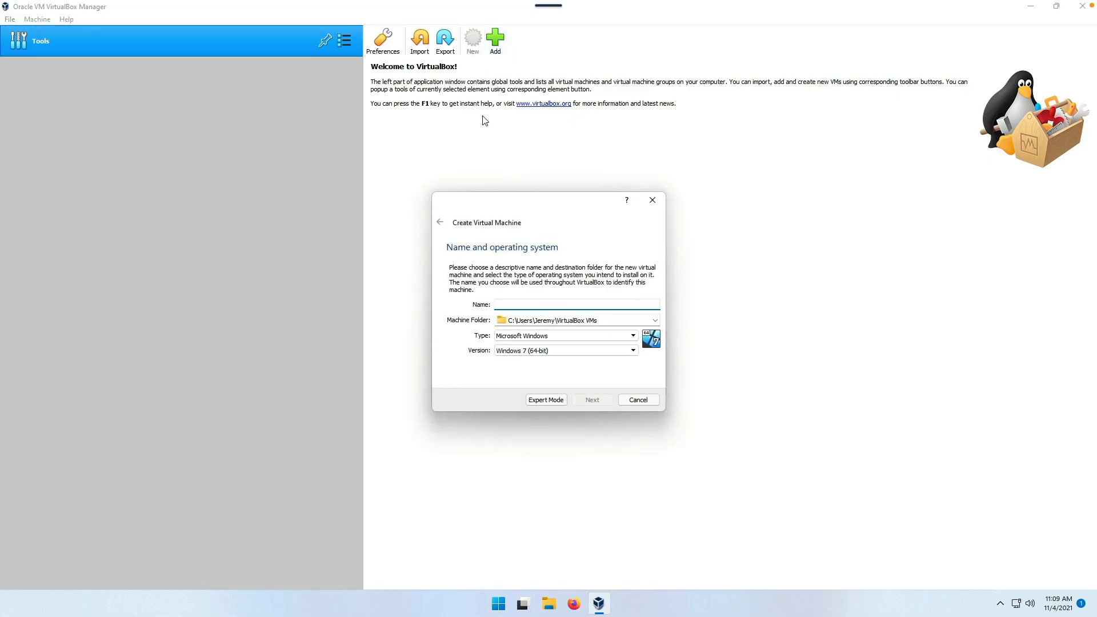
pyautogui.write('OMV6')
# - Set the machine type to Linux Debian (64-bit) with 8192 MB of memory
pyautogui.click(569, 341)
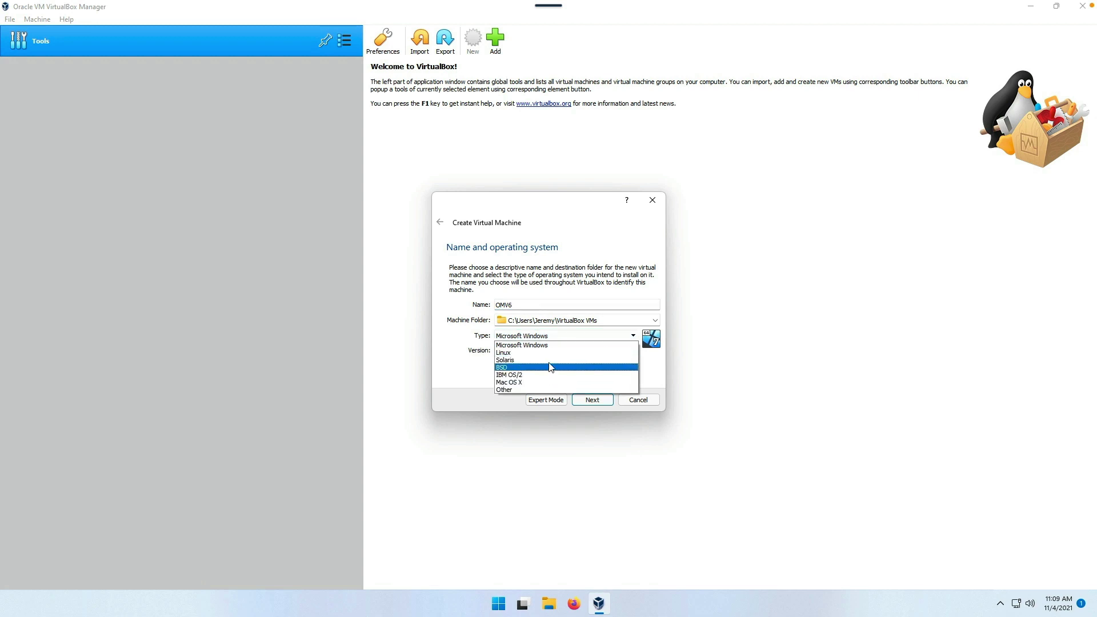
pyautogui.click(550, 353)
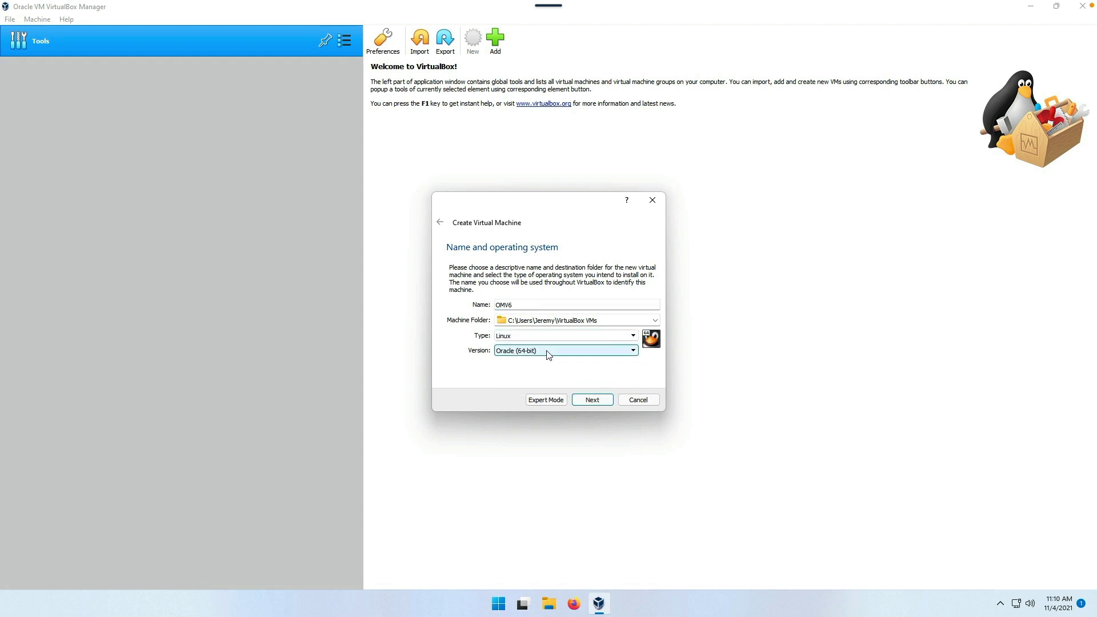
pyautogui.click(547, 351)
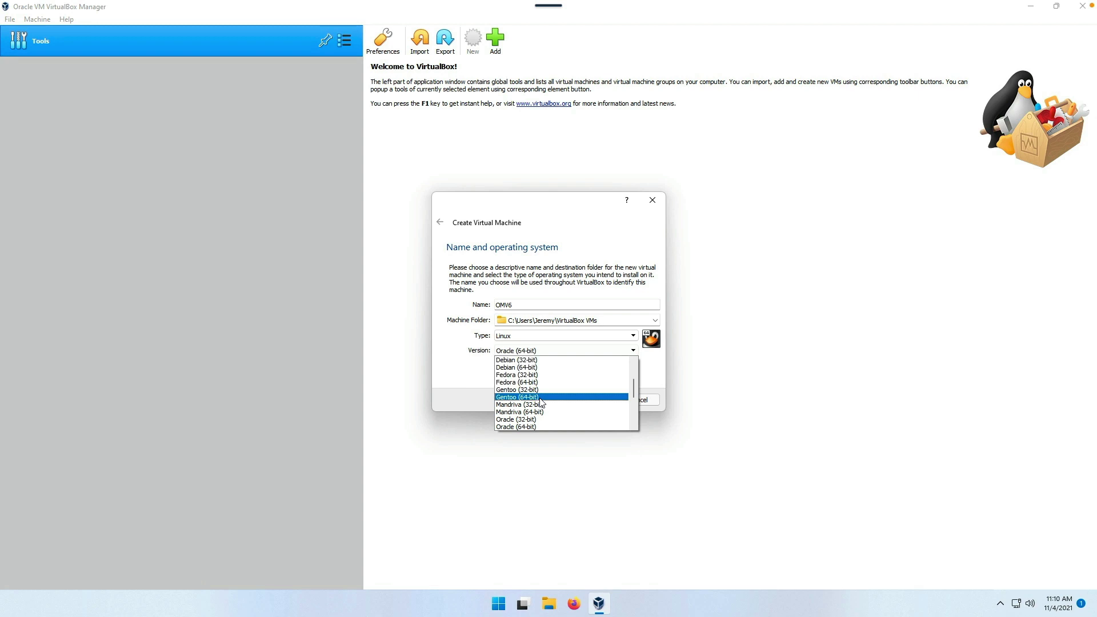
pyautogui.click(541, 368)
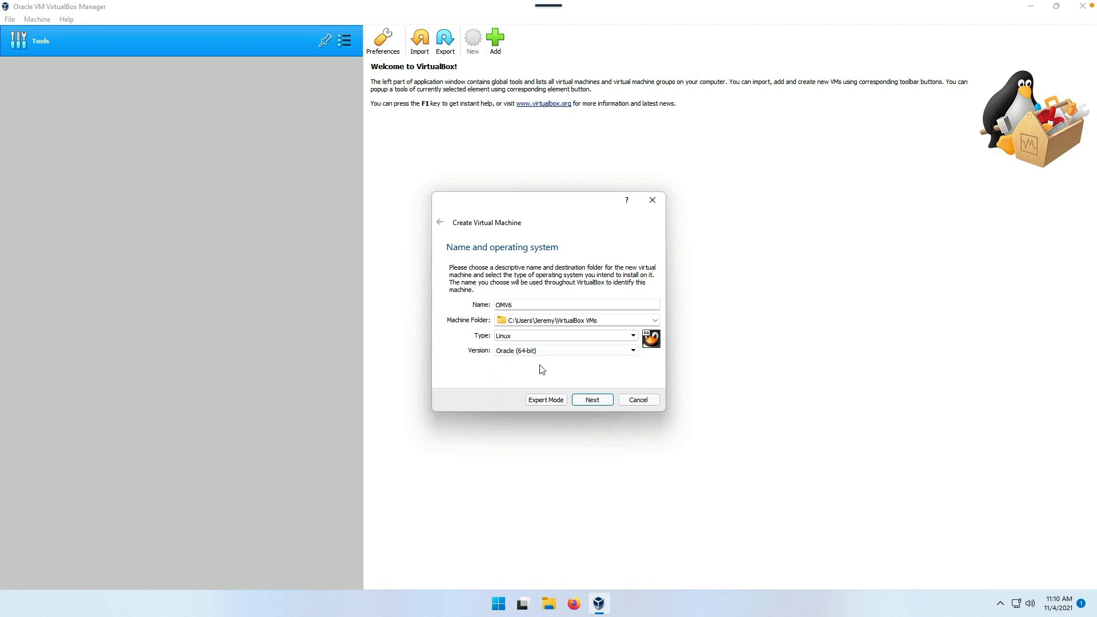
pyautogui.click(593, 400)
pyautogui.doubleClick(630, 307)
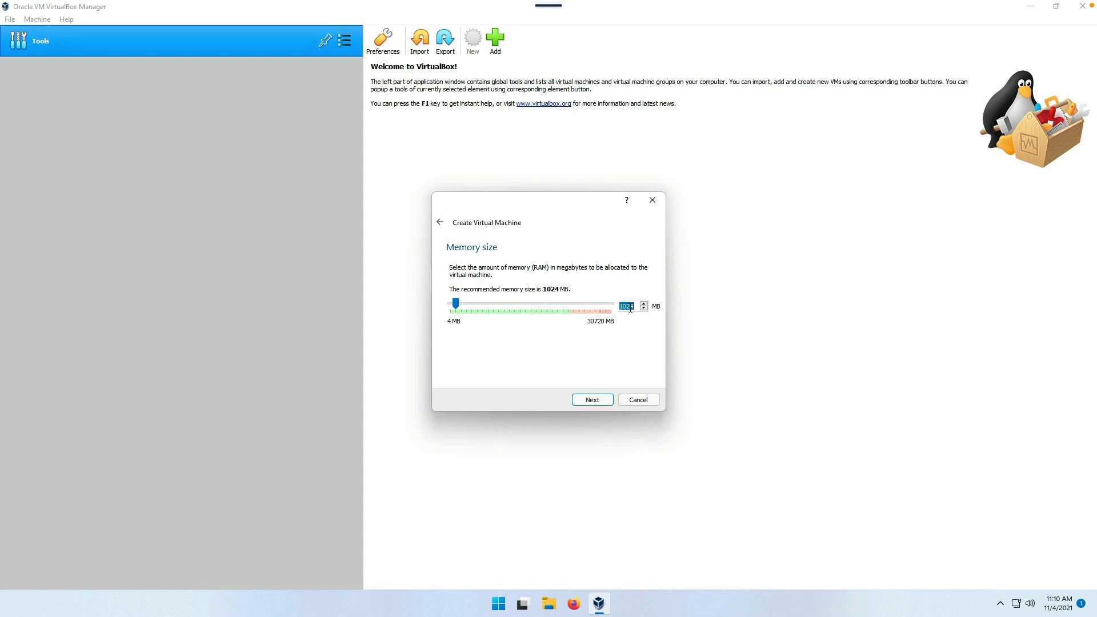
pyautogui.write('8192')
pyautogui.click(589, 400)
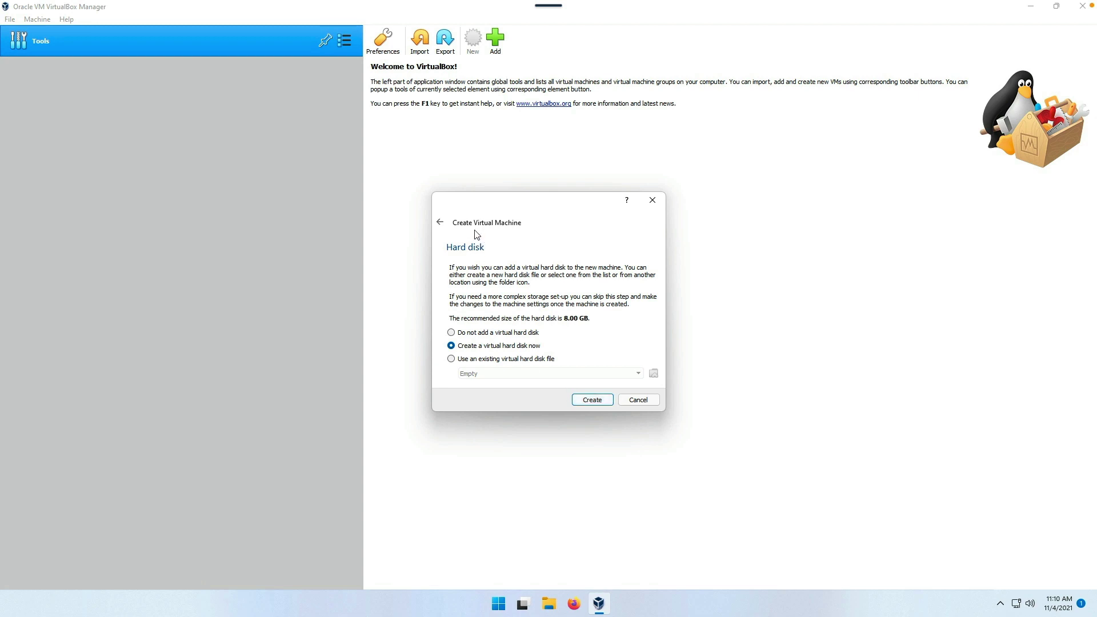
# - Give OMV6 a dynamically allocated 10 GB VDI hard disk and create the machine
pyautogui.click(591, 401)
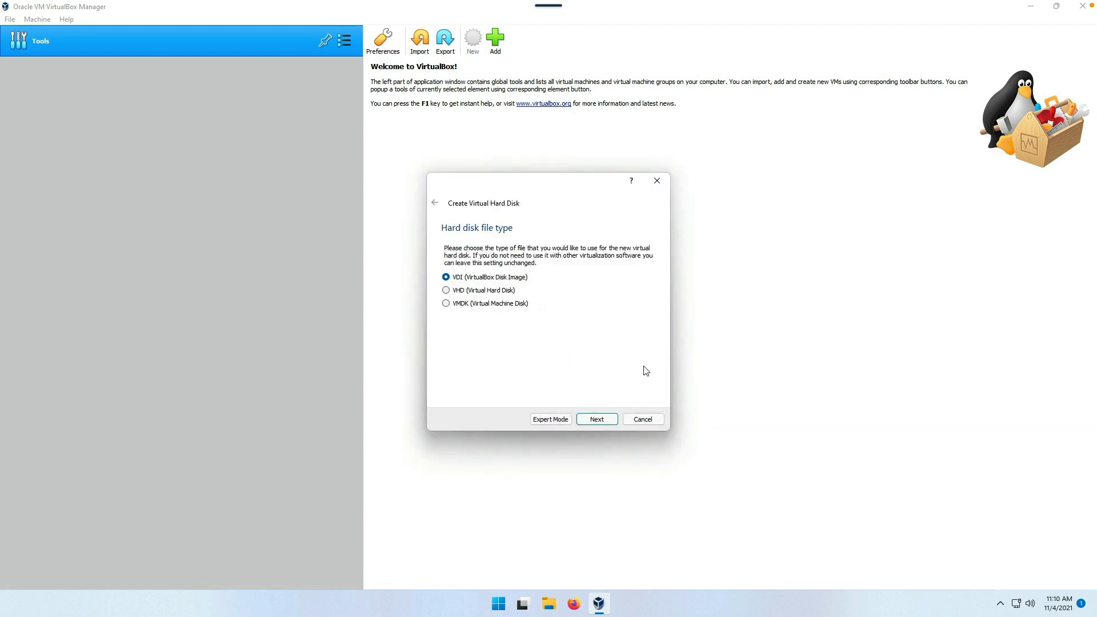
pyautogui.click(597, 425)
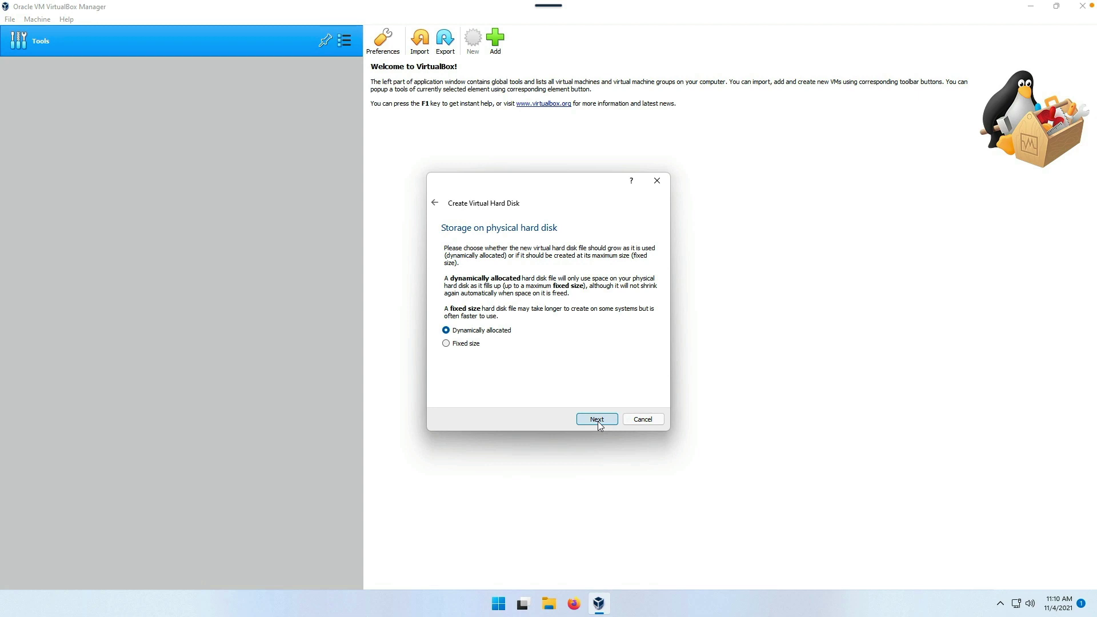
pyautogui.click(597, 420)
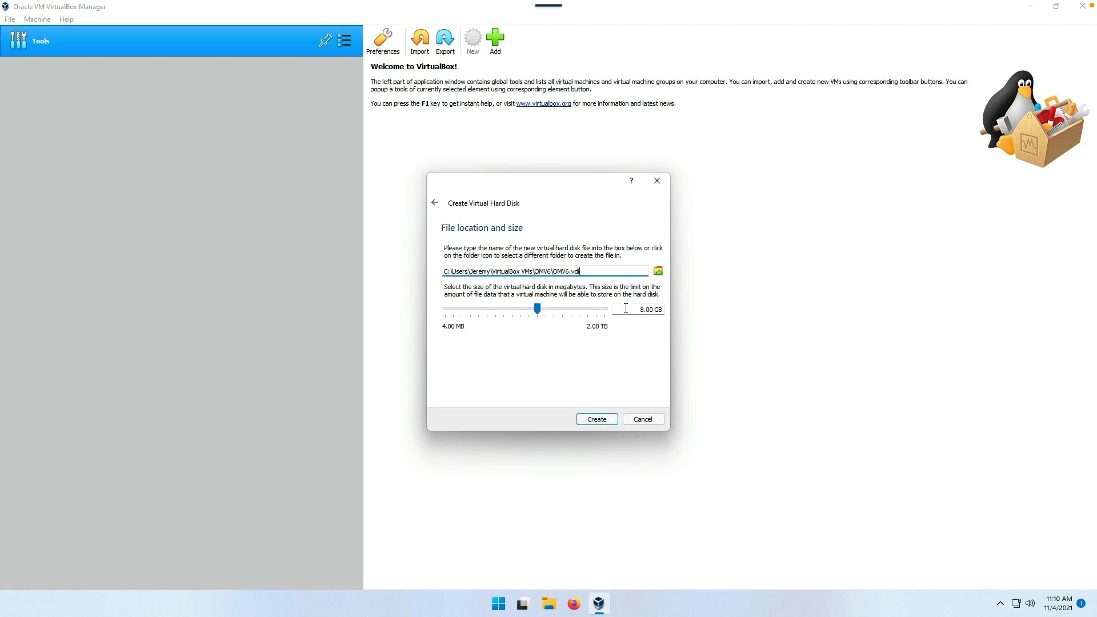
pyautogui.click(627, 309)
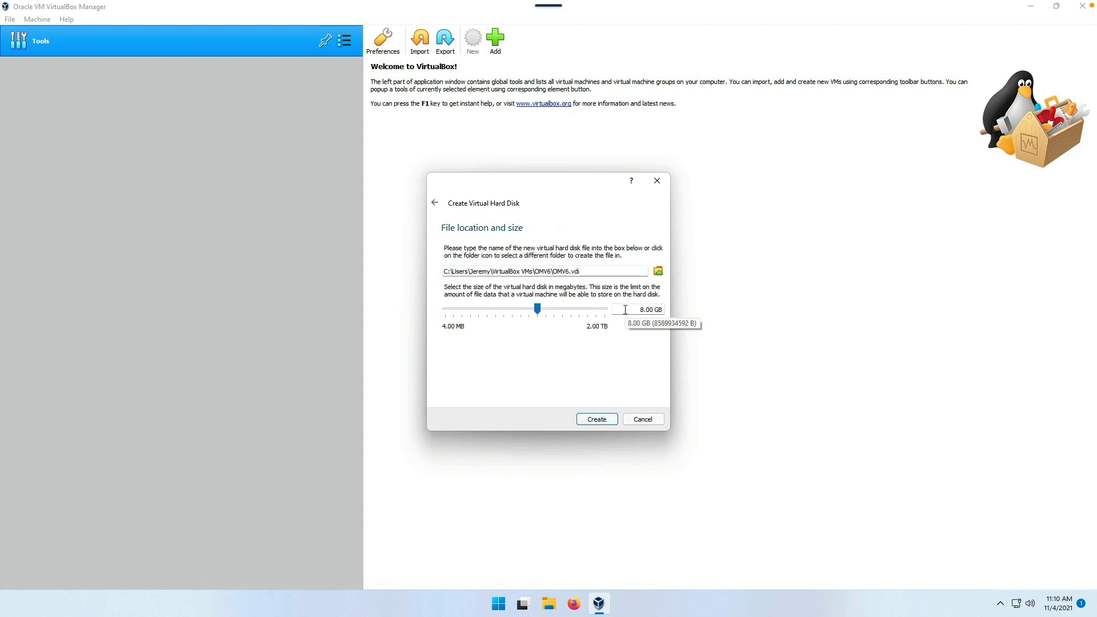
pyautogui.write('1')
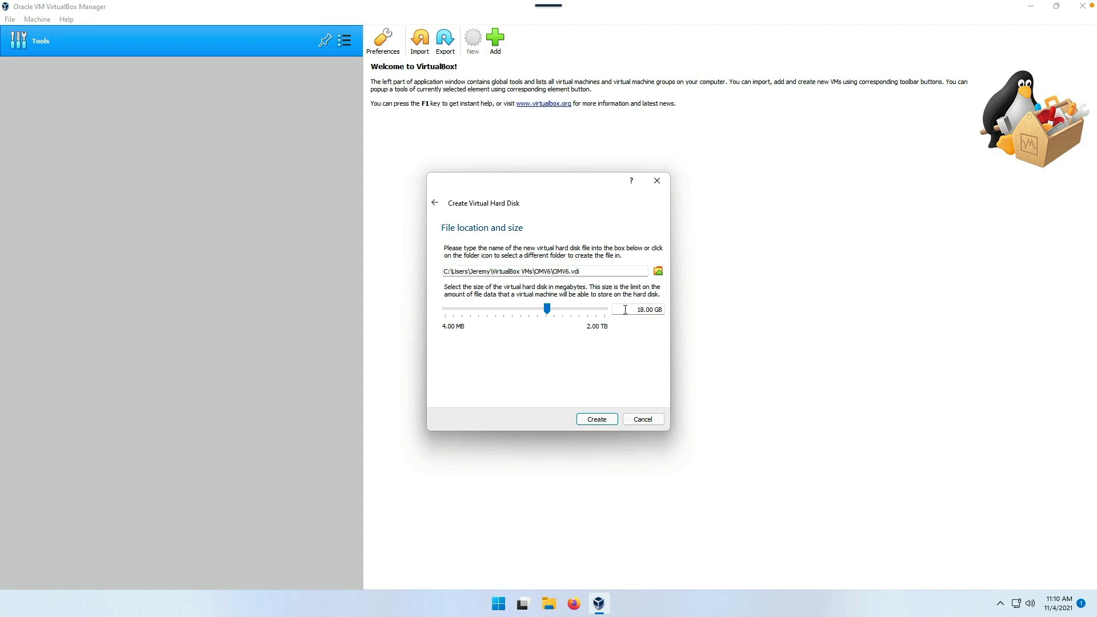
pyautogui.press('Delete')
pyautogui.write('0')
pyautogui.click(597, 420)
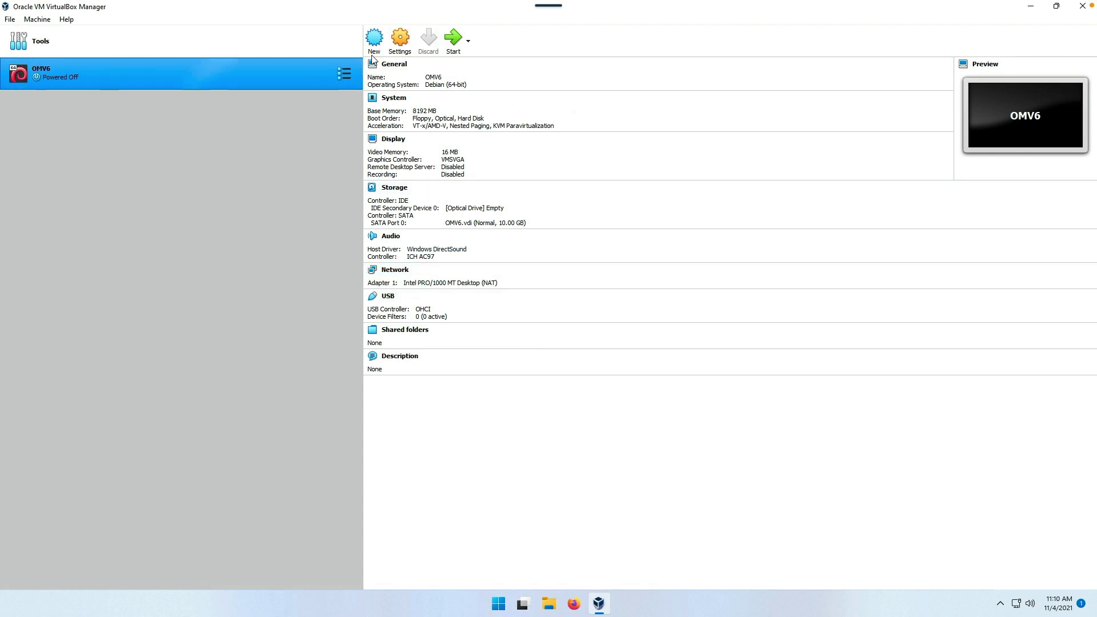
# - Give OMV6 2 processors with PAE/NX enabled
pyautogui.click(402, 46)
pyautogui.click(400, 193)
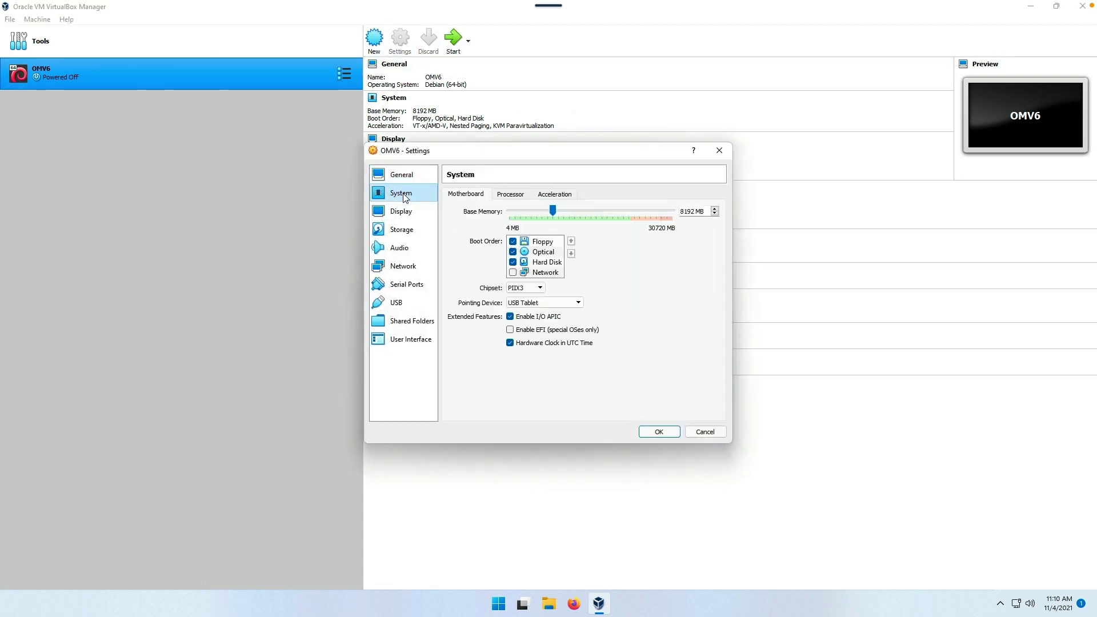
pyautogui.click(509, 196)
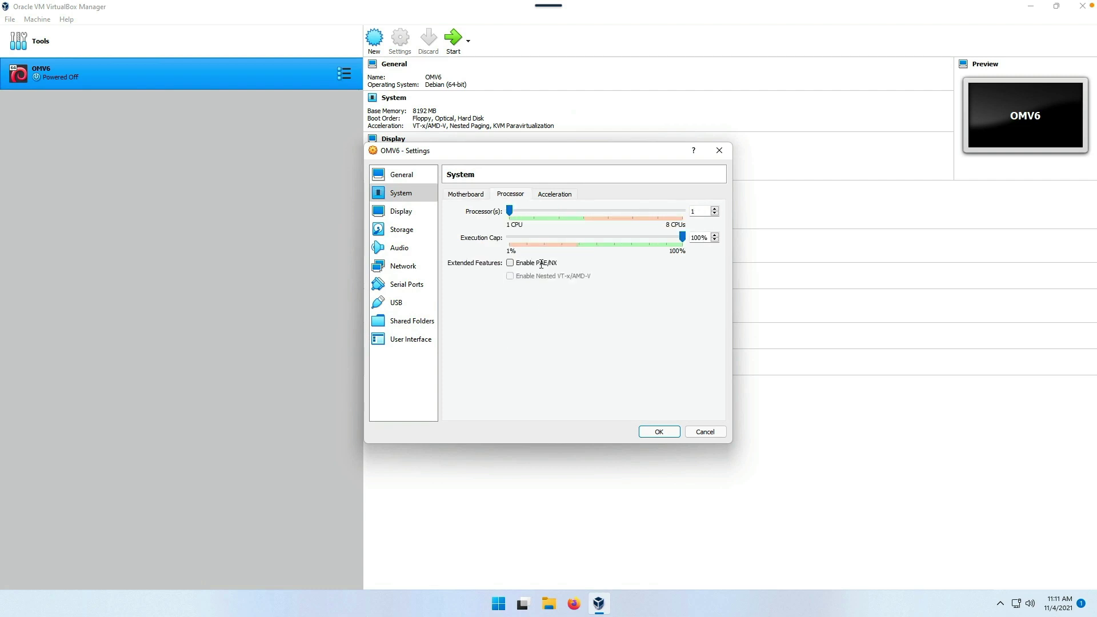
pyautogui.click(714, 208)
pyautogui.click(509, 263)
# - Attach the openmediavault_6.0-16-amd64 ISO to the empty optical drive
pyautogui.click(406, 213)
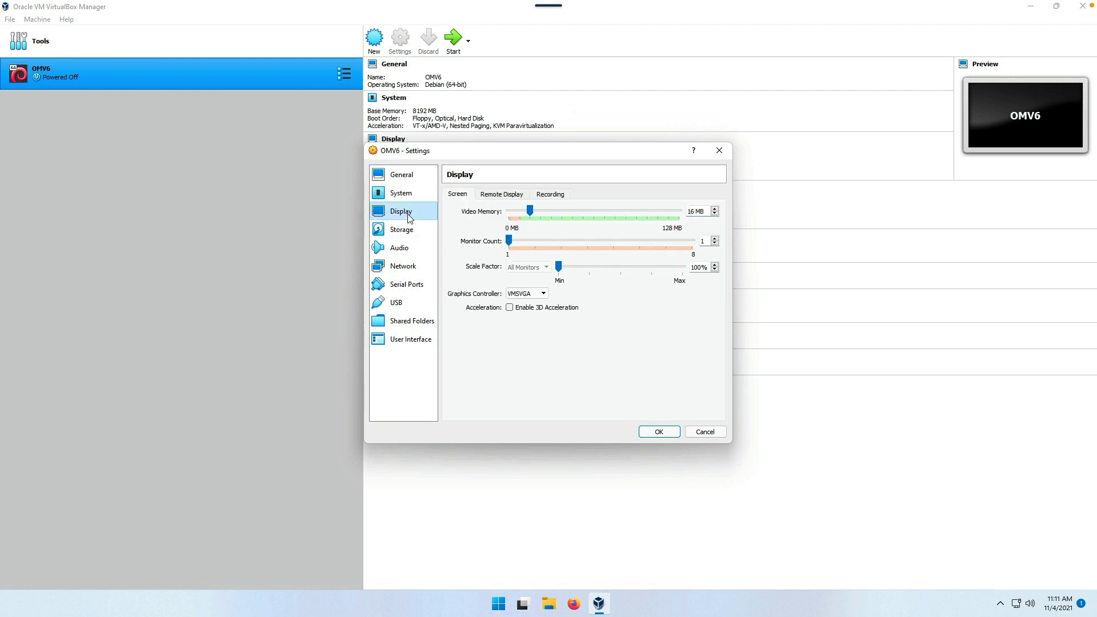
pyautogui.click(408, 230)
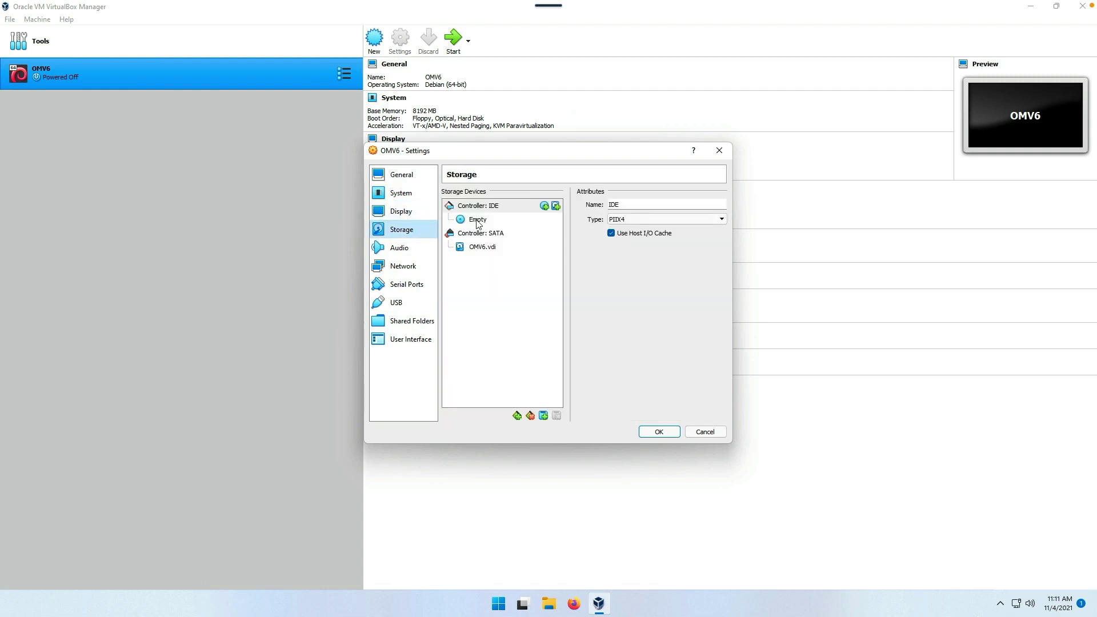
pyautogui.click(478, 221)
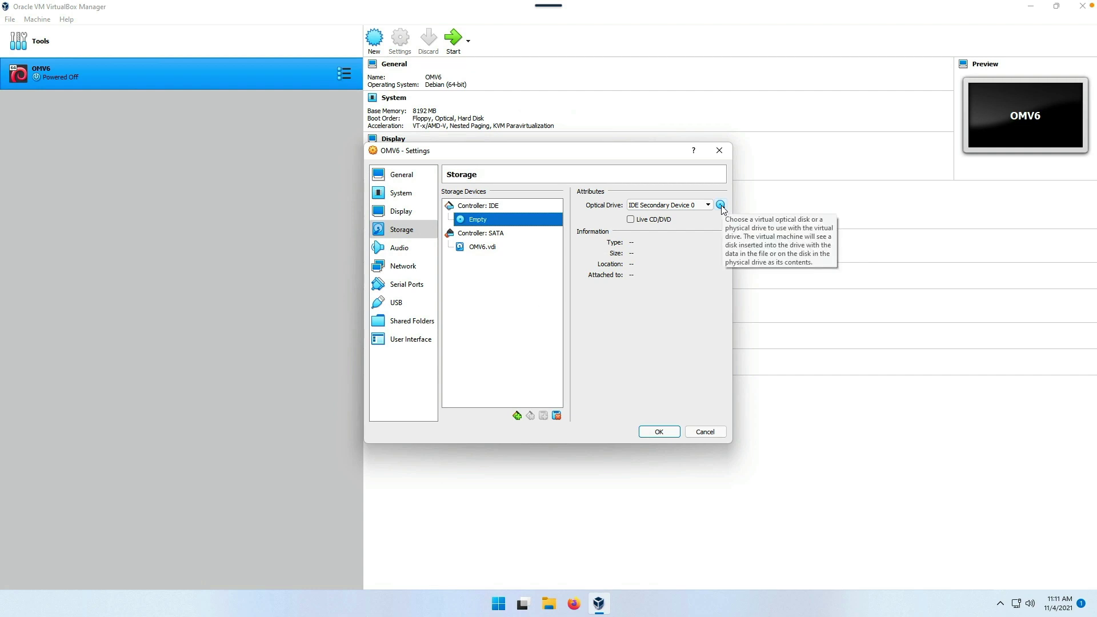
pyautogui.click(722, 209)
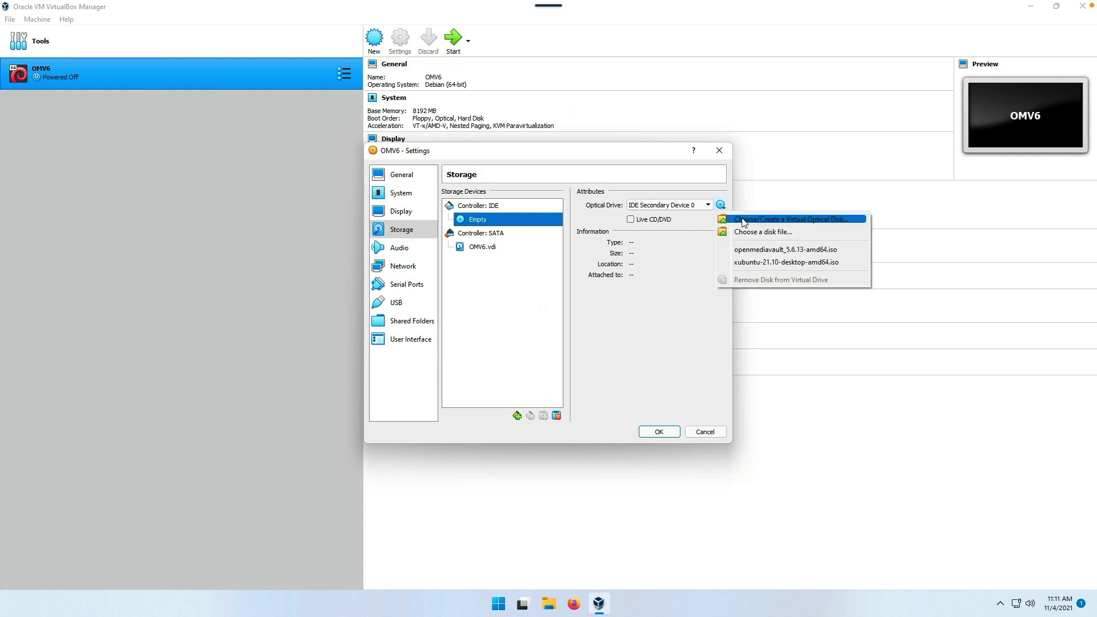
pyautogui.click(743, 220)
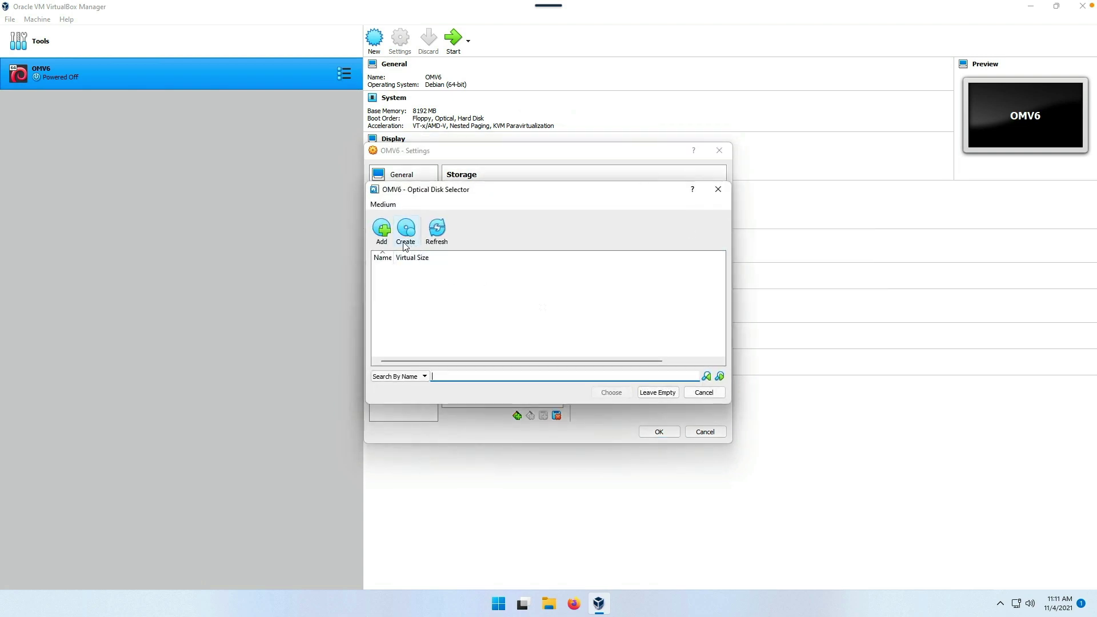
pyautogui.click(381, 229)
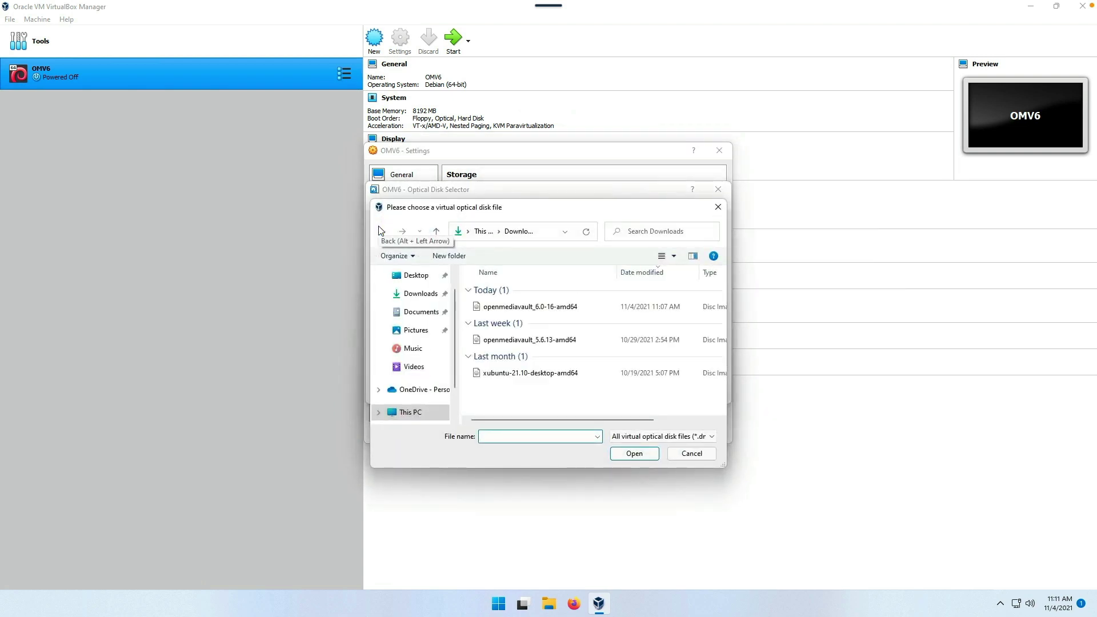
pyautogui.click(515, 312)
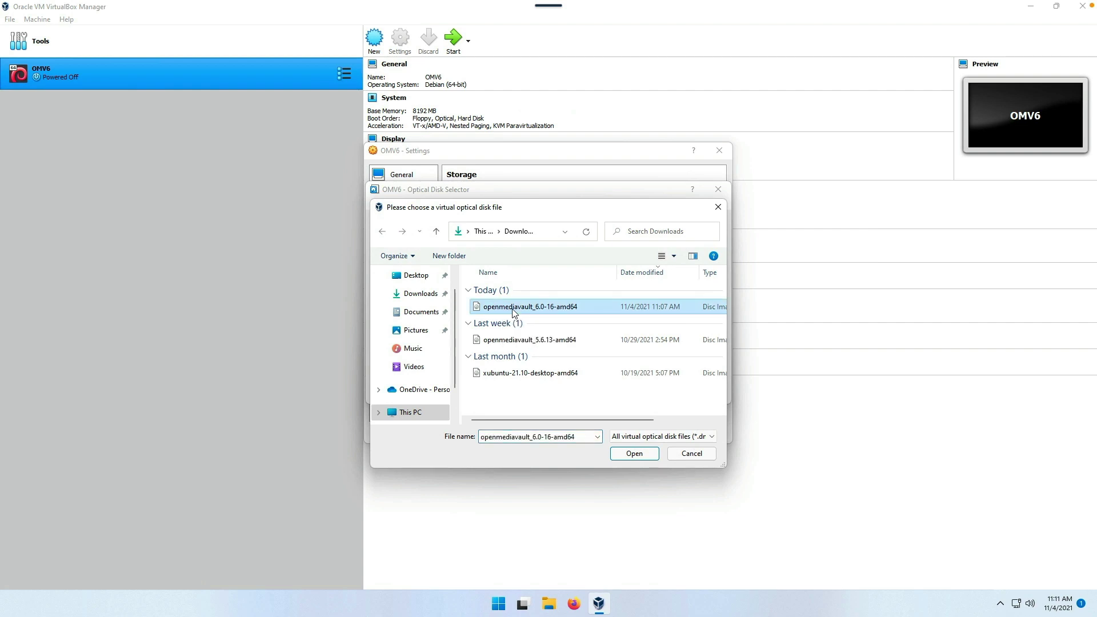
pyautogui.click(629, 454)
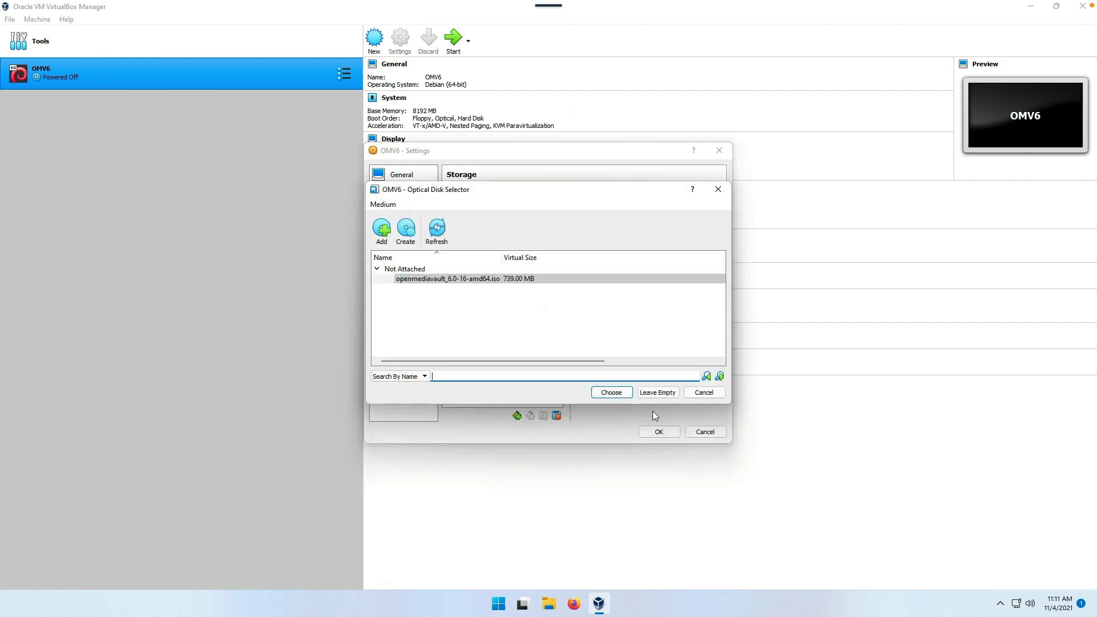
pyautogui.click(611, 393)
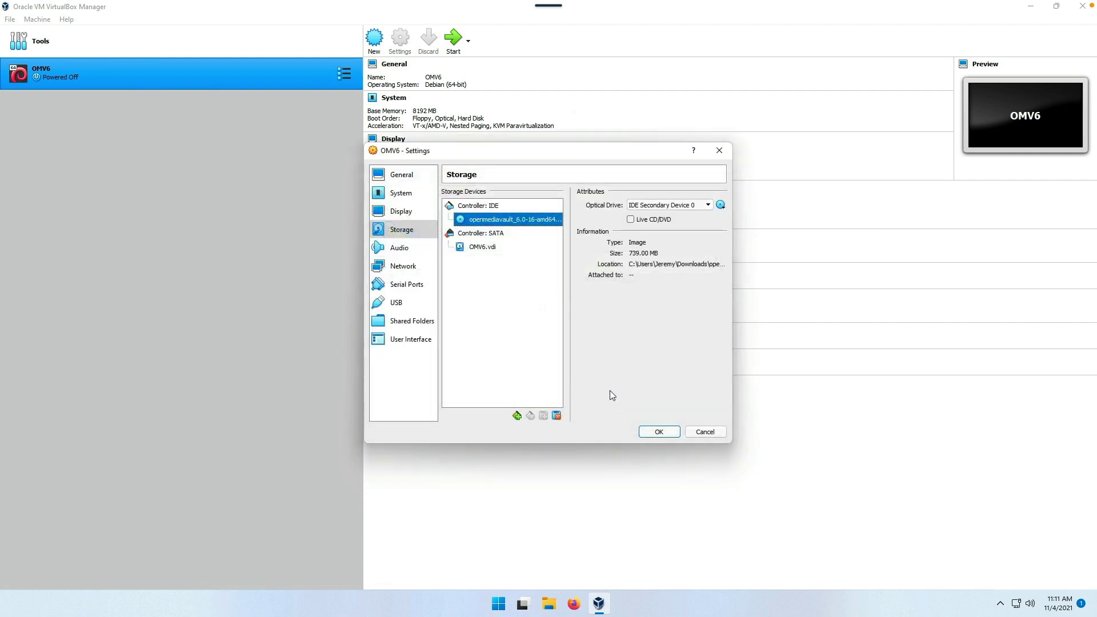
# - Set the network to Bridged Adapter on the Realtek PCIe GbE controller and boot OMV6
pyautogui.click(397, 267)
pyautogui.click(514, 226)
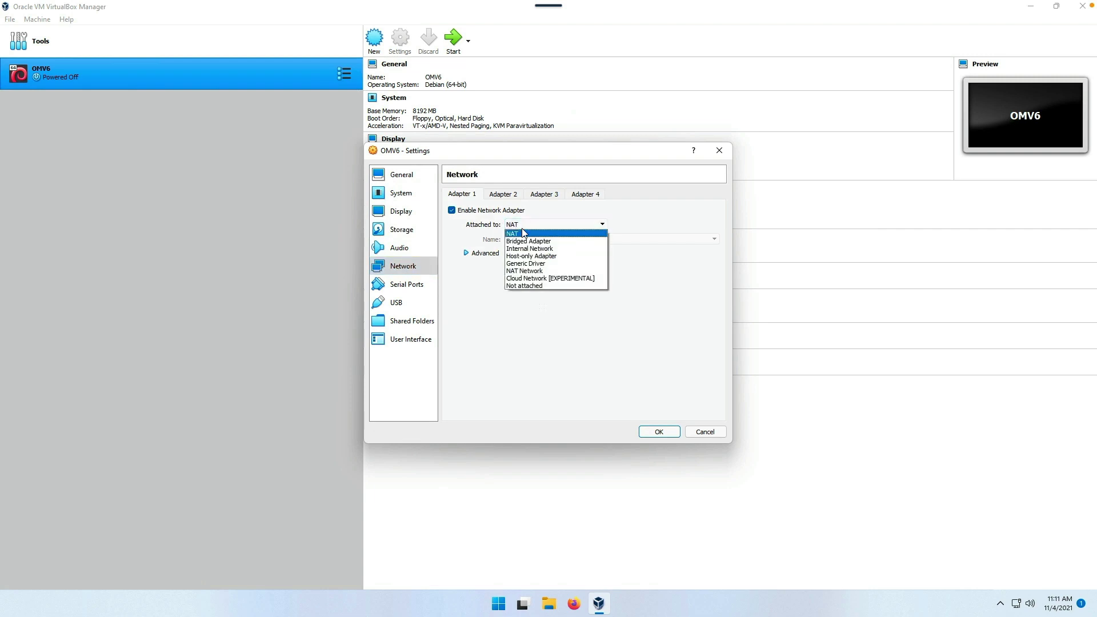
pyautogui.click(527, 241)
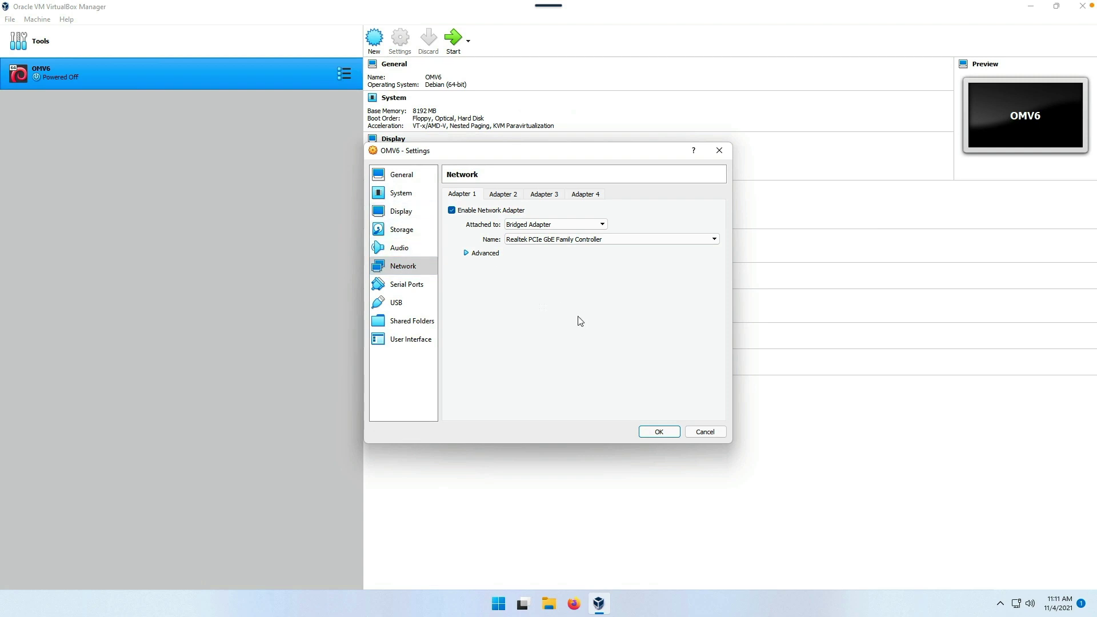
pyautogui.click(658, 433)
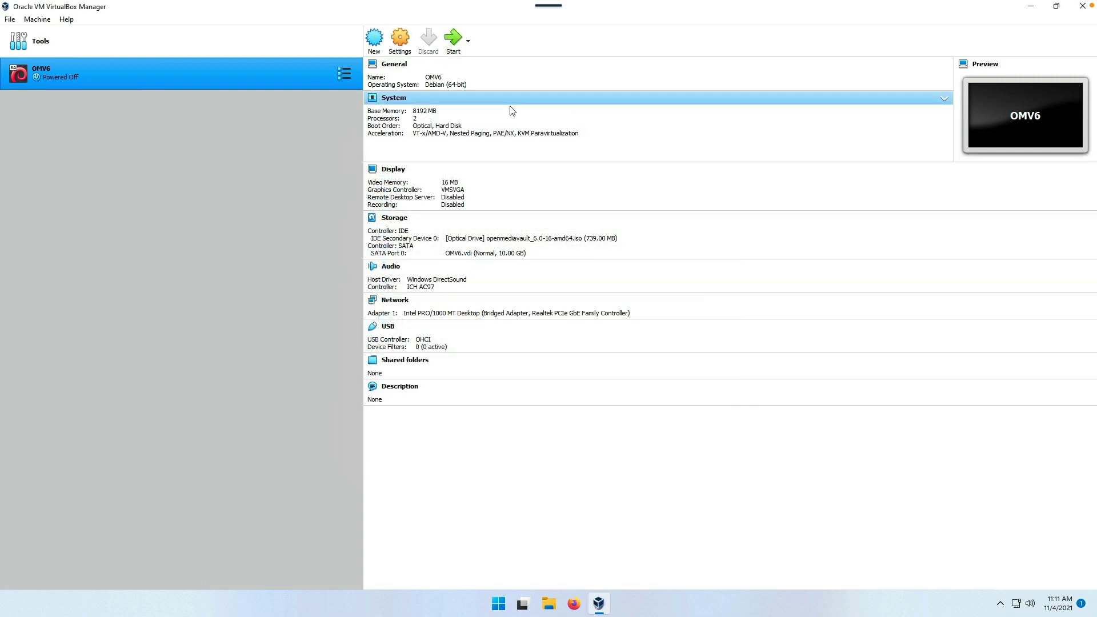
pyautogui.click(455, 41)
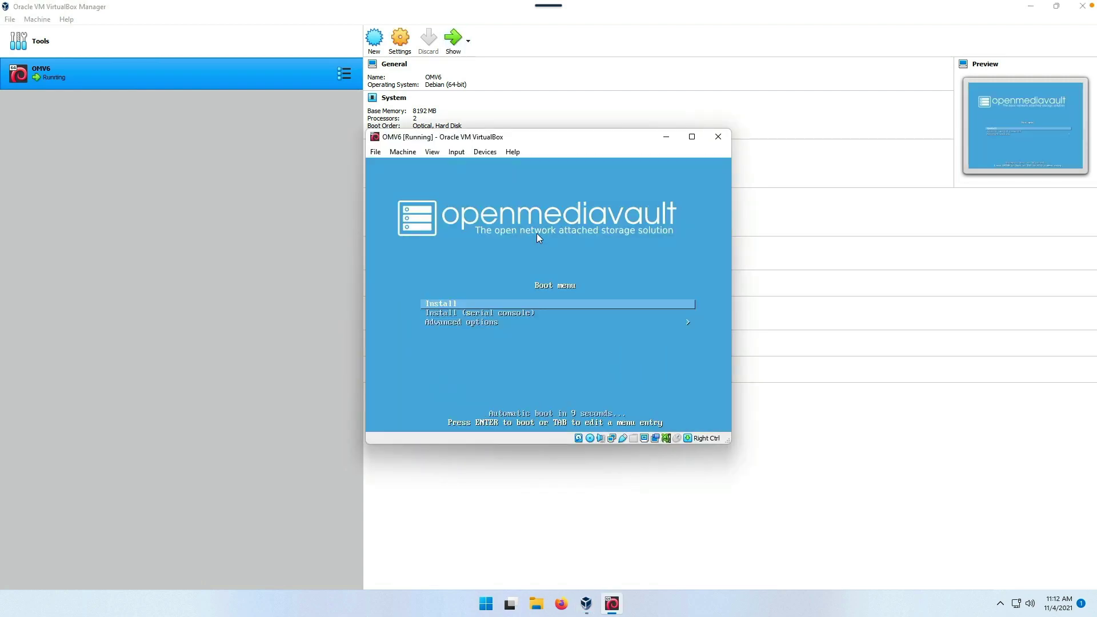
# - Choose Install from the openmediavault boot menu and accept English as the language
pyautogui.press('Down')
pyautogui.press('Up')
pyautogui.press('Return')
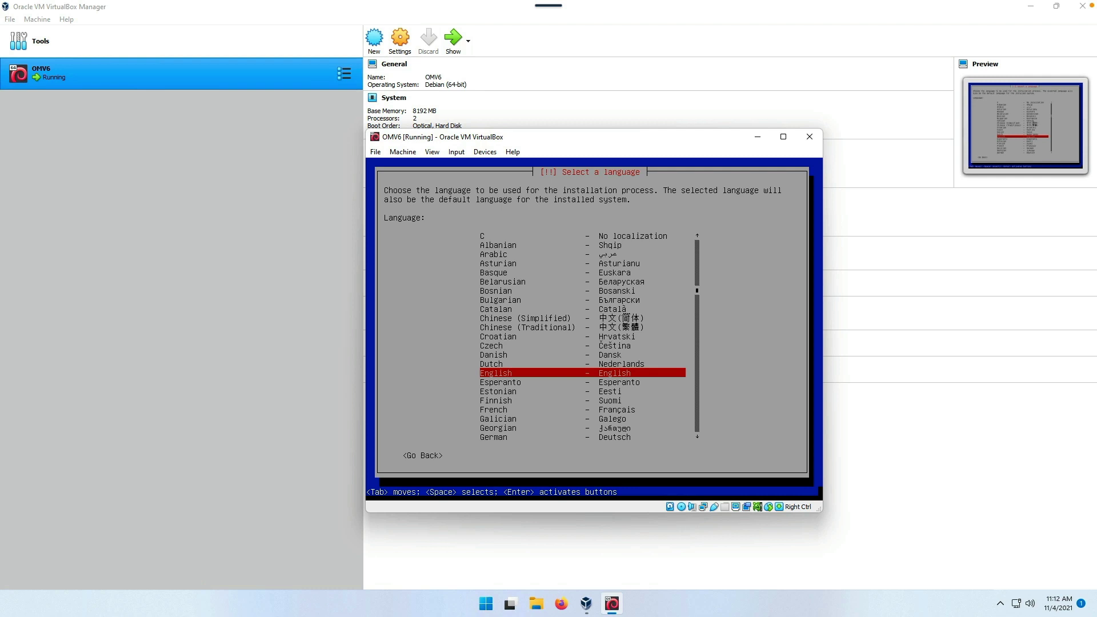
pyautogui.press('Return')
pyautogui.press('Return')
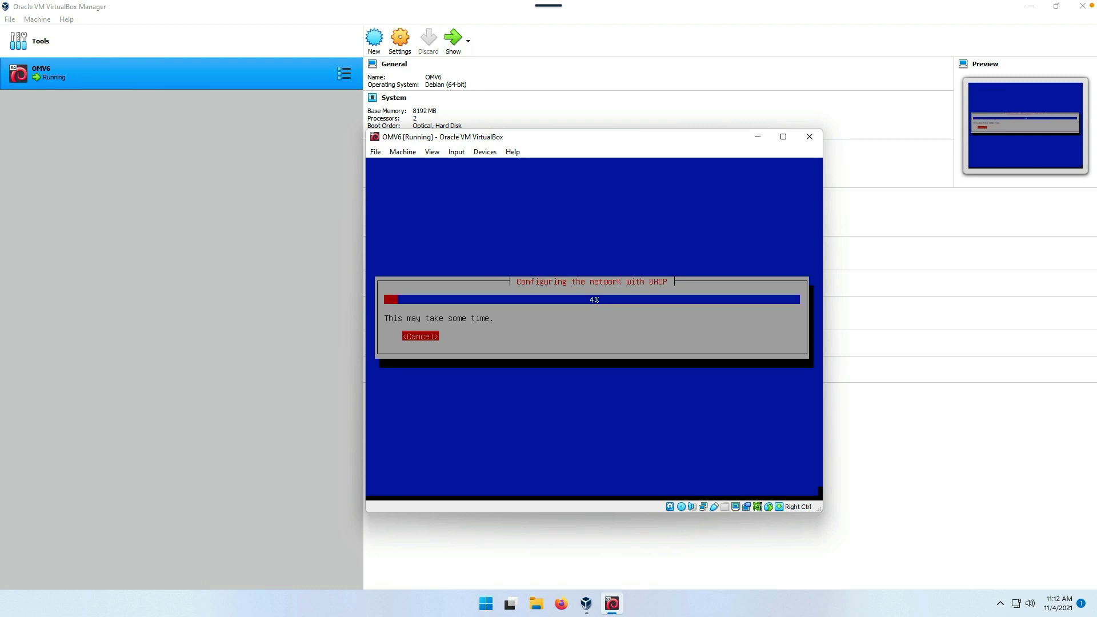
# - Set the hostname to omv6beelink and keep the domain name local
pyautogui.press('BackSpace')
pyautogui.press('BackSpace')
pyautogui.press('BackSpace')
pyautogui.press('BackSpace')
pyautogui.press('BackSpace')
pyautogui.press('BackSpace')
pyautogui.press('BackSpace')
pyautogui.press('BackSpace')
pyautogui.press('BackSpace')
pyautogui.press('BackSpace')
pyautogui.press('BackSpace')
pyautogui.press('BackSpace')
pyautogui.press('BackSpace')
pyautogui.press('BackSpace')
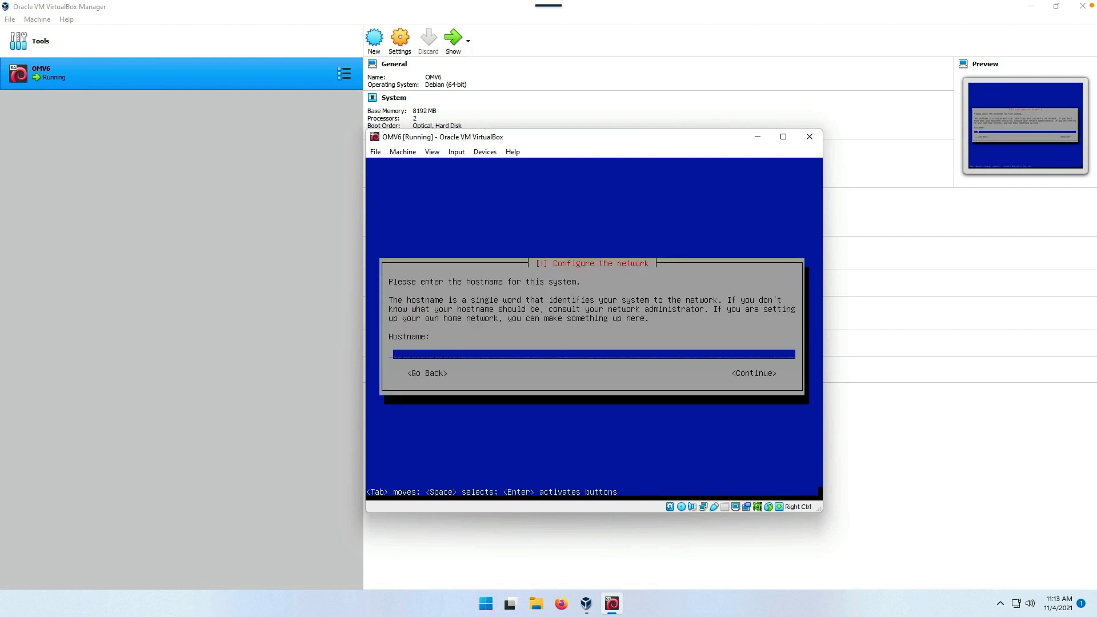
pyautogui.write('omv6beelink')
pyautogui.press('Return')
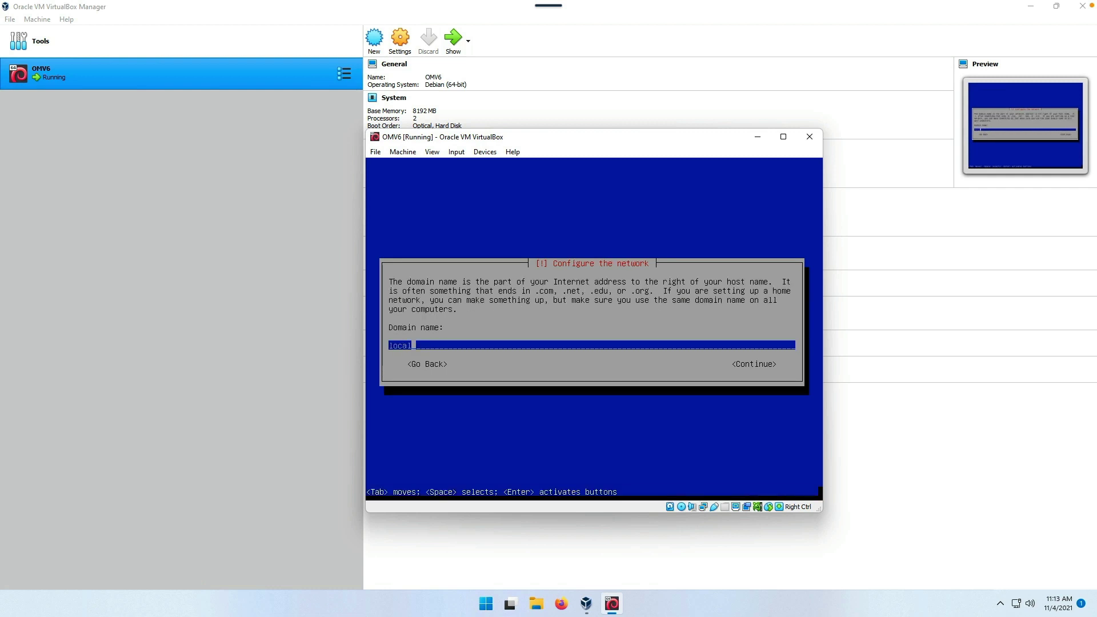
pyautogui.press('Return')
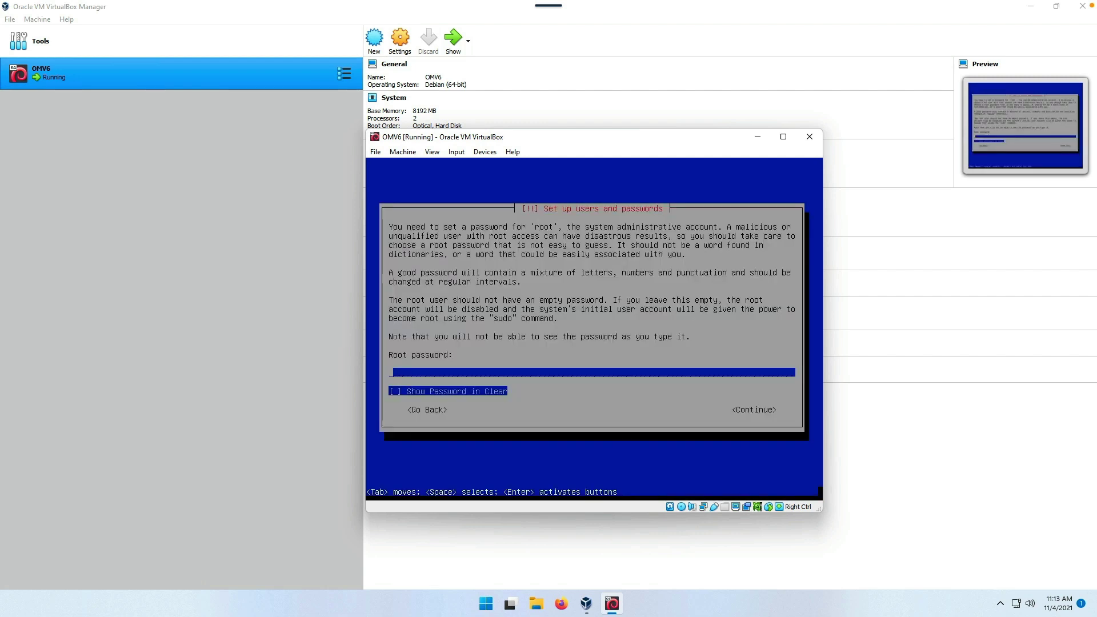
# - Enter and confirm the root password
pyautogui.write('**********')
pyautogui.press('Return')
pyautogui.write('**********')
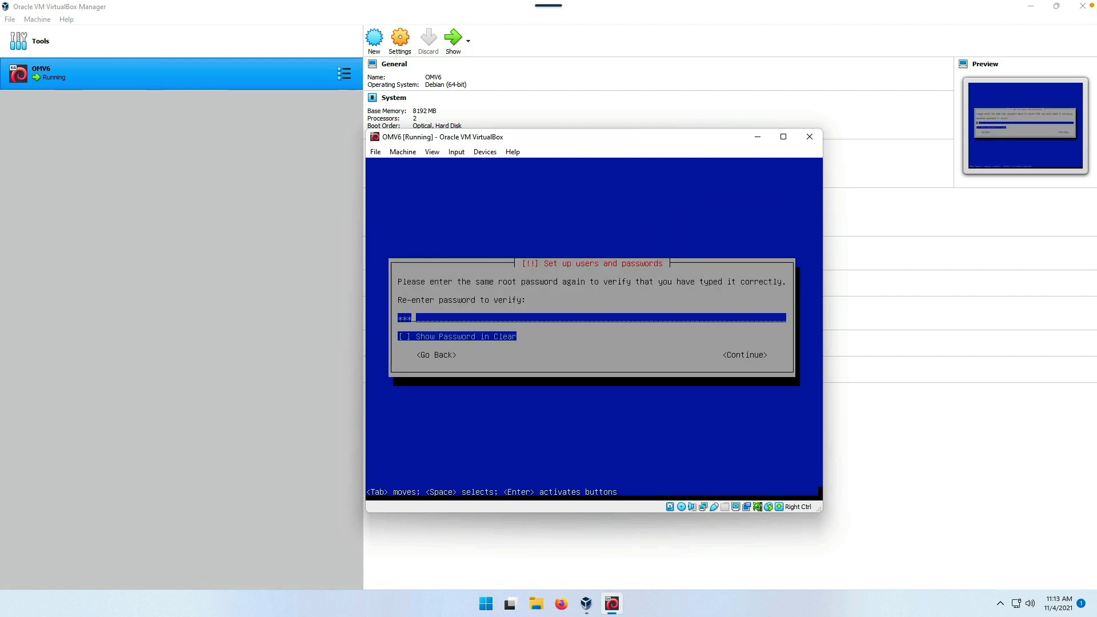
pyautogui.press('Return')
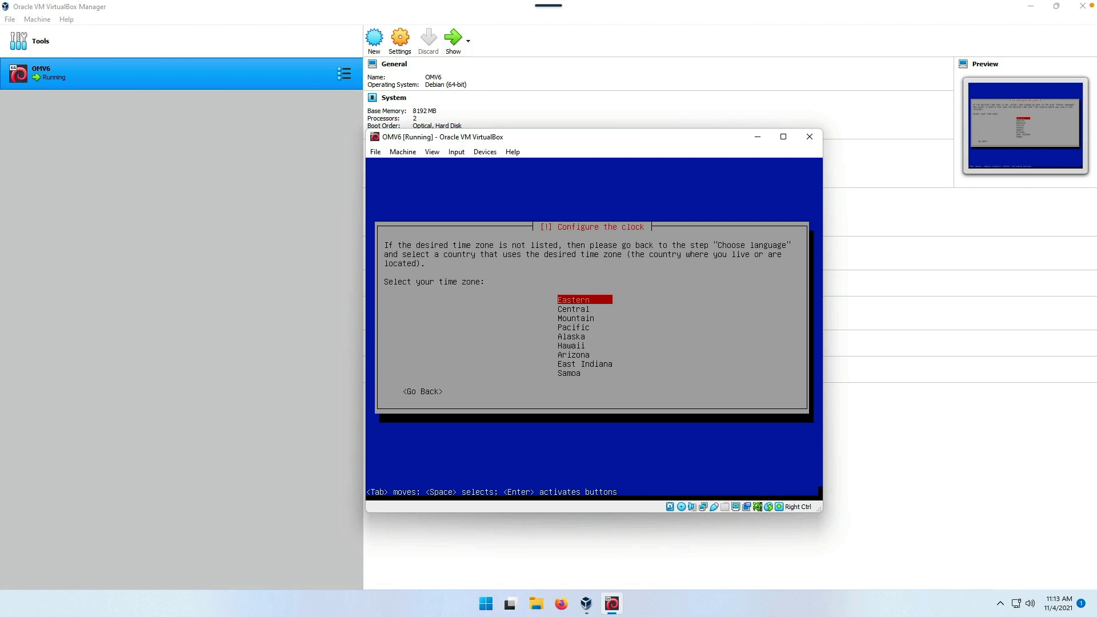
# - Accept Eastern time, the United States deb.debian.org mirror, and install GRUB to /dev/sda
pyautogui.press('Return')
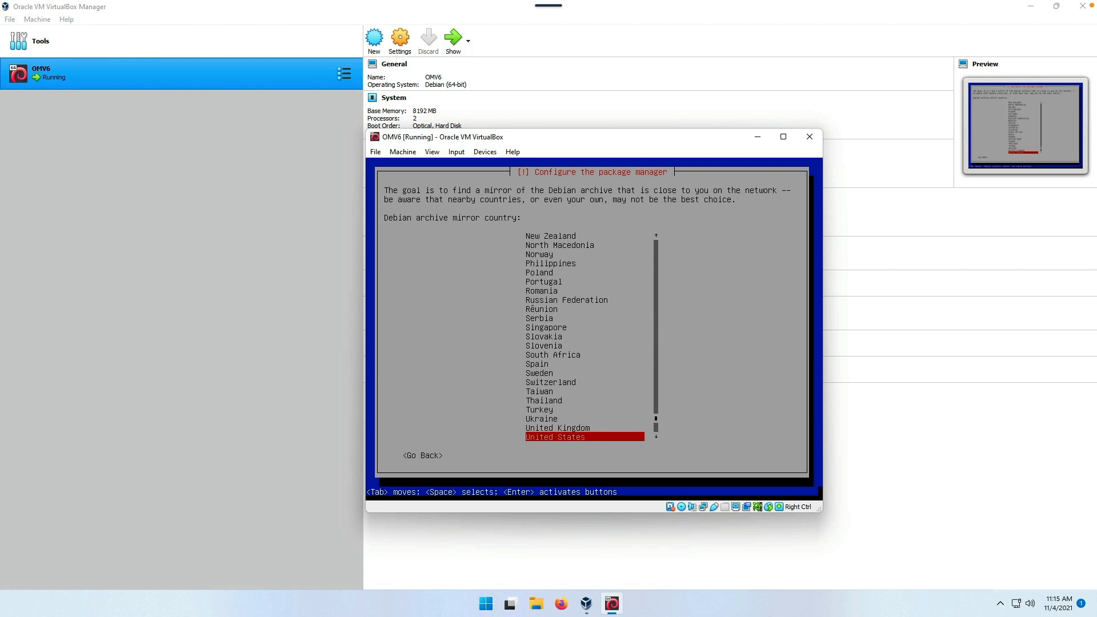
pyautogui.press('Return')
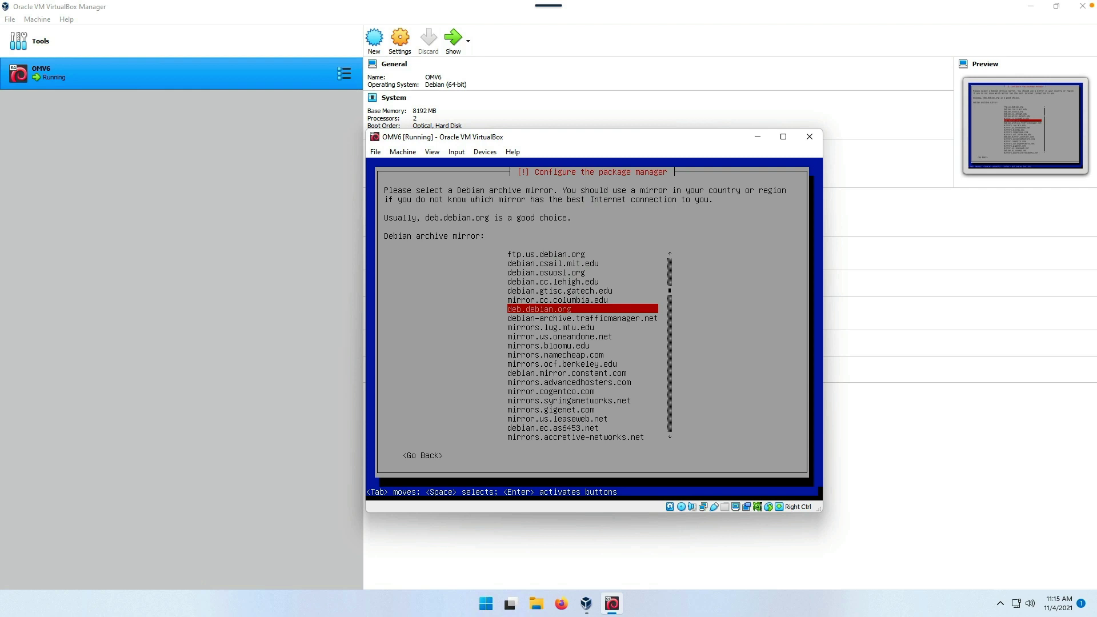
pyautogui.press('Return')
pyautogui.press('Return')
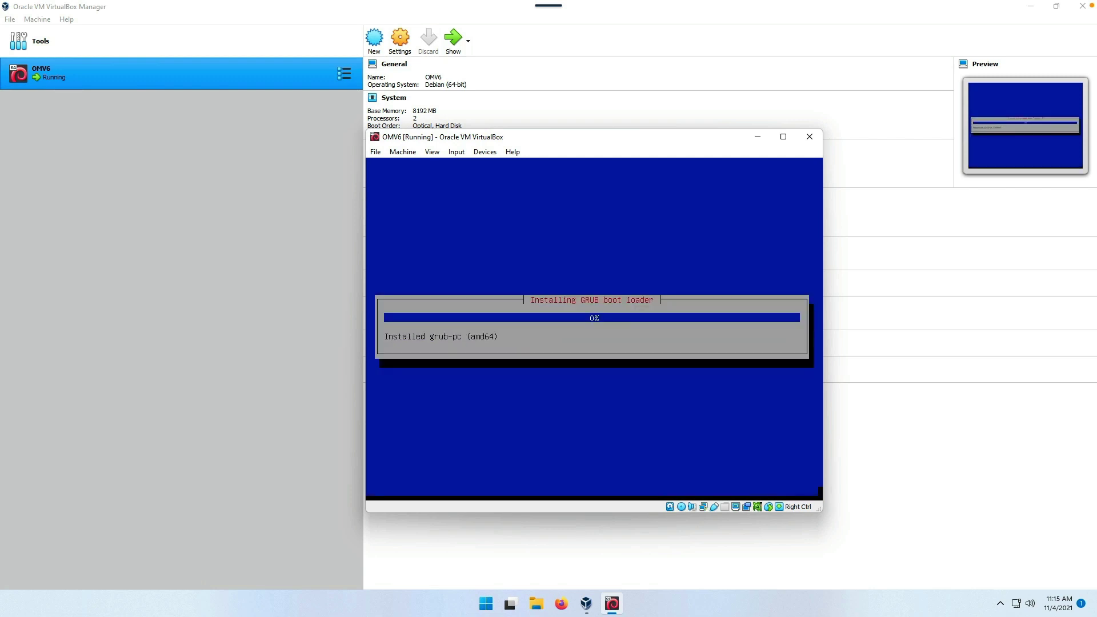
pyautogui.press('Down')
pyautogui.press('Return')
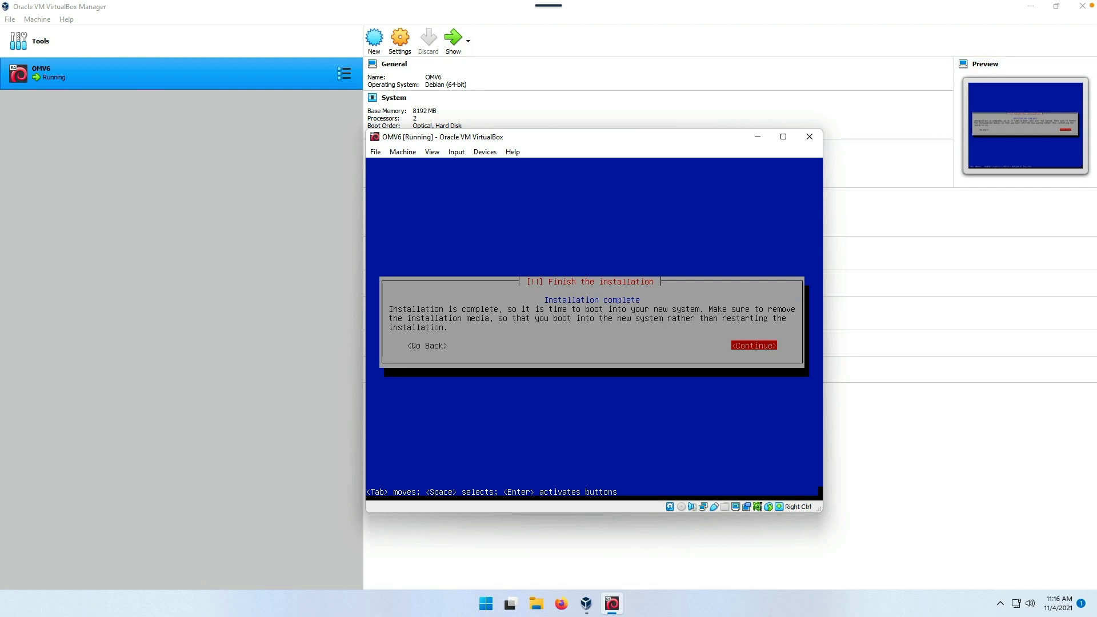
# - Verify the OMV6 optical drive is Empty in Storage settings, then continue to reboot
pyautogui.click(404, 42)
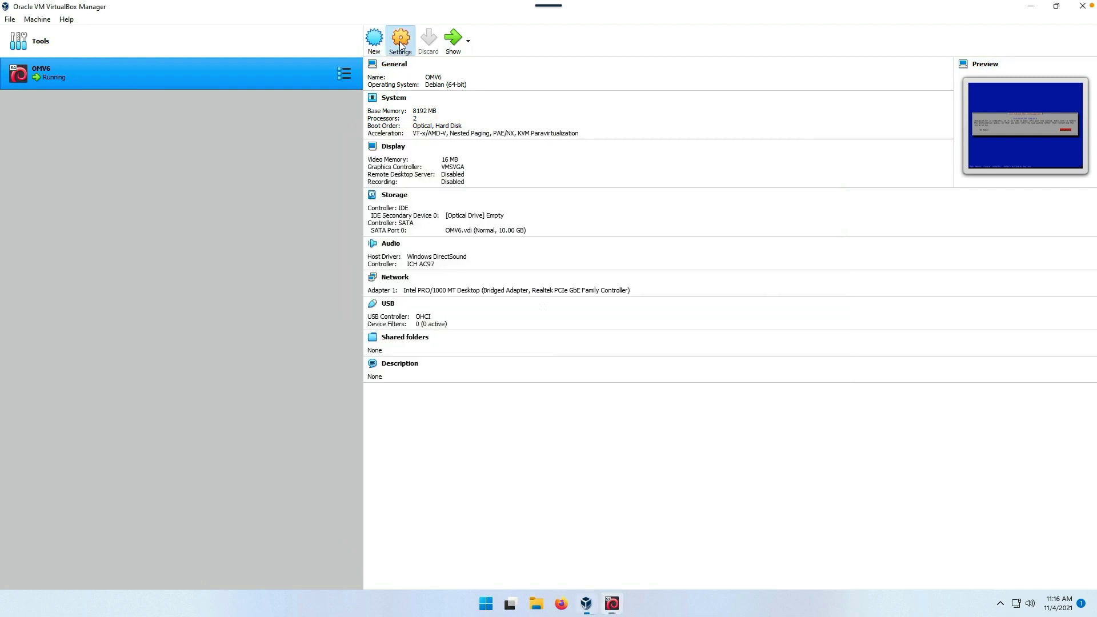
pyautogui.click(403, 42)
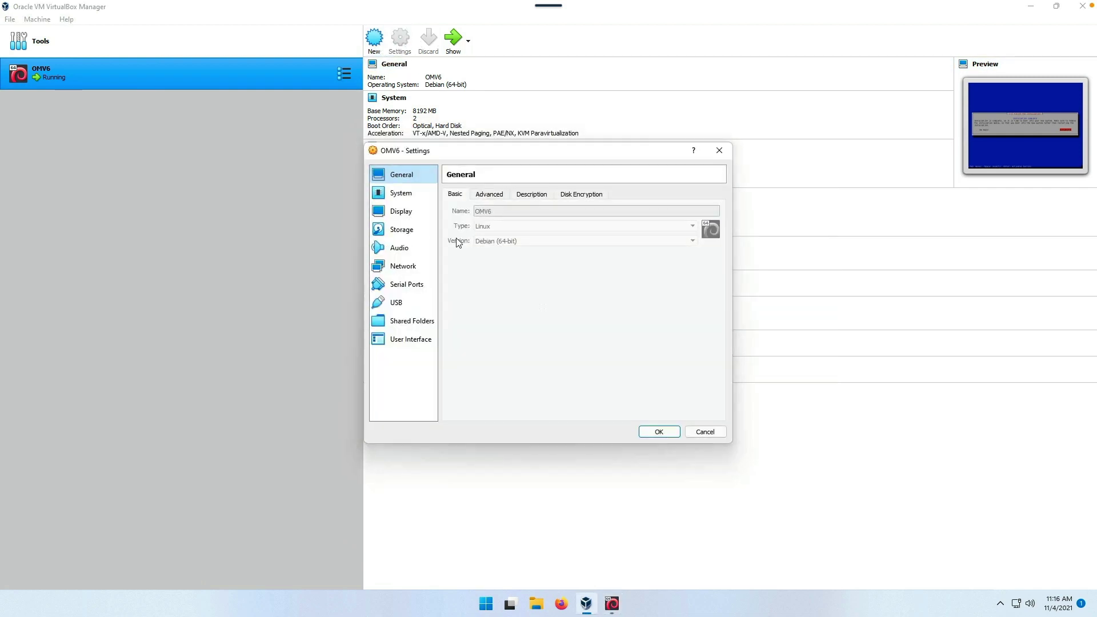
pyautogui.click(409, 232)
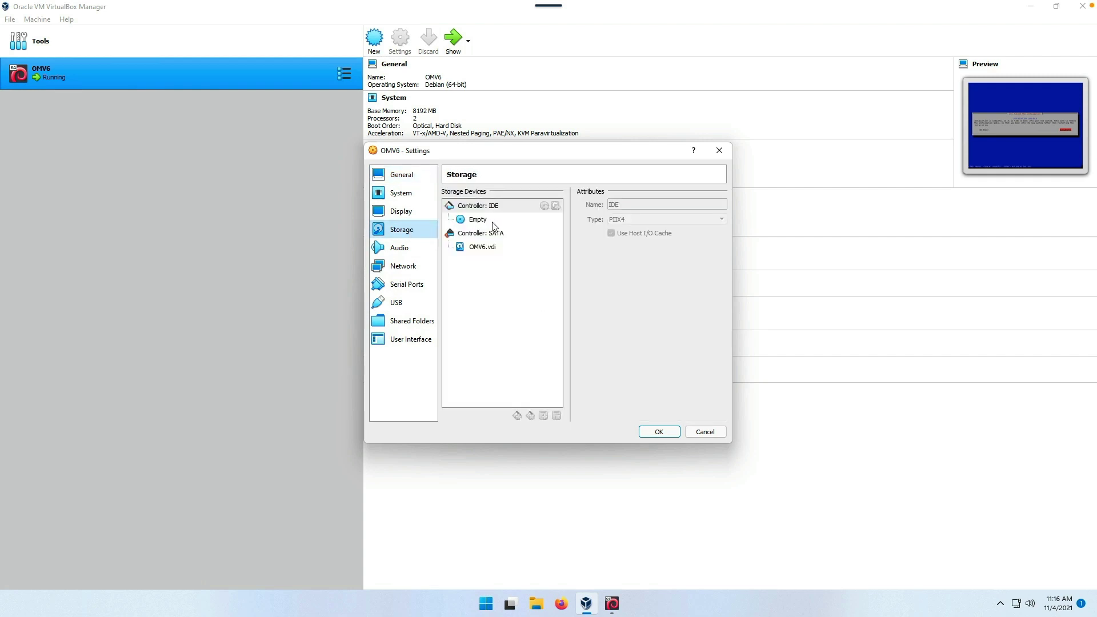
pyautogui.click(720, 151)
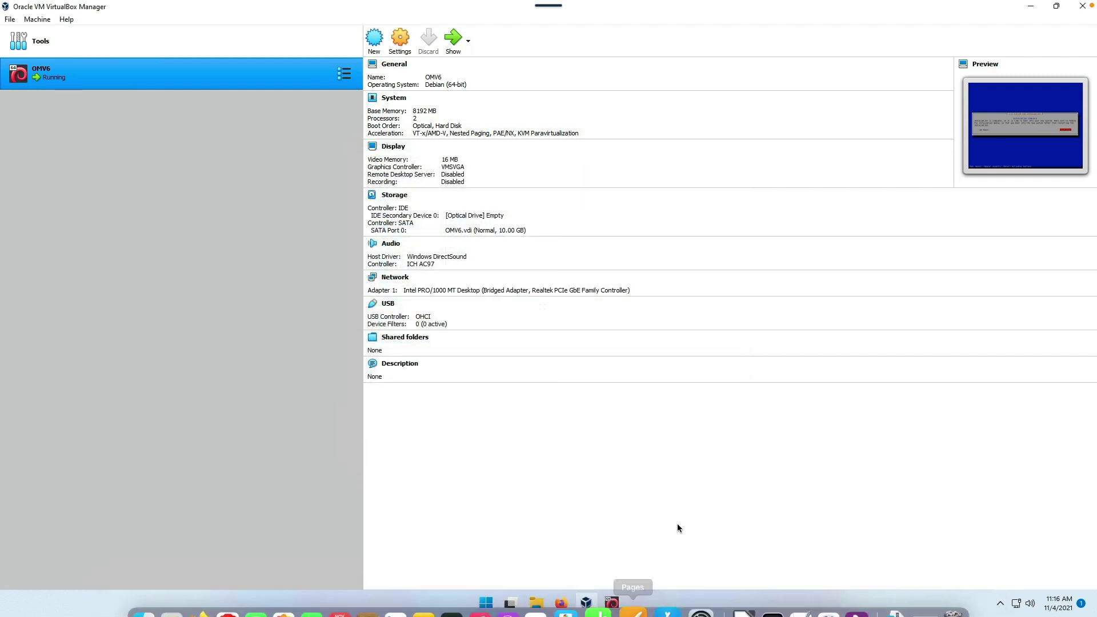
pyautogui.click(612, 603)
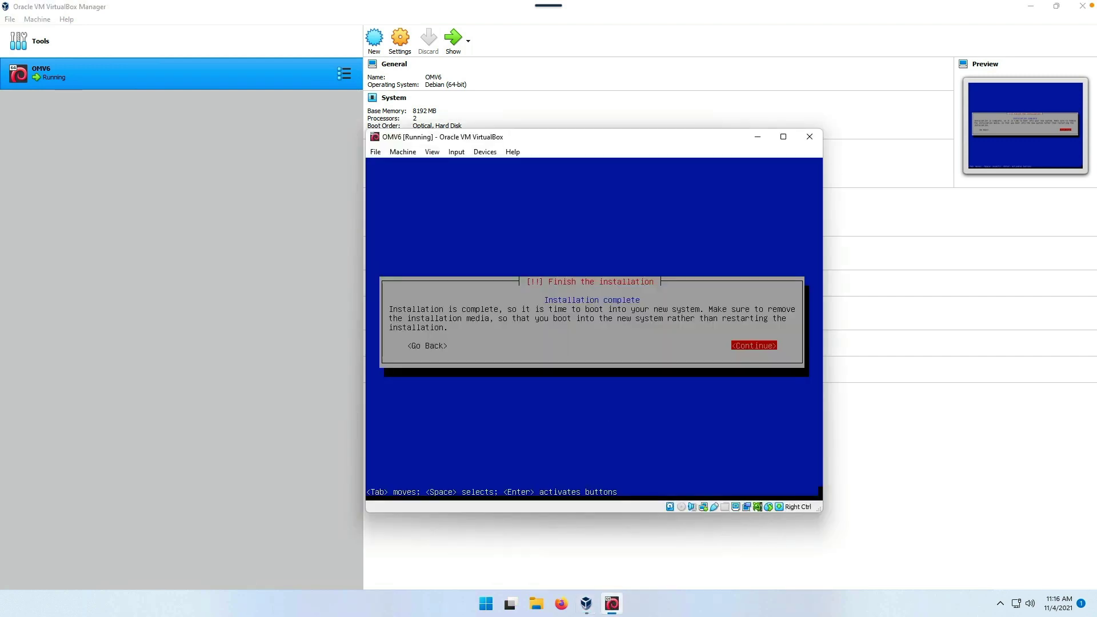
pyautogui.press('Return')
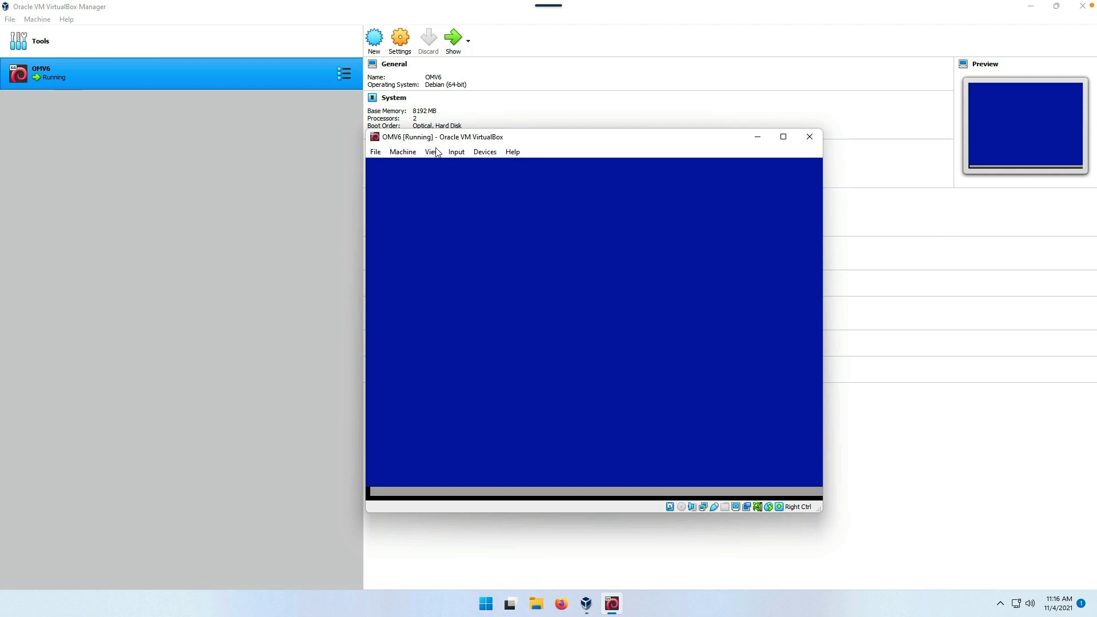
# - Check the optical drive options, then let OMV6 boot to the omv6beelink login prompt
pyautogui.click(483, 153)
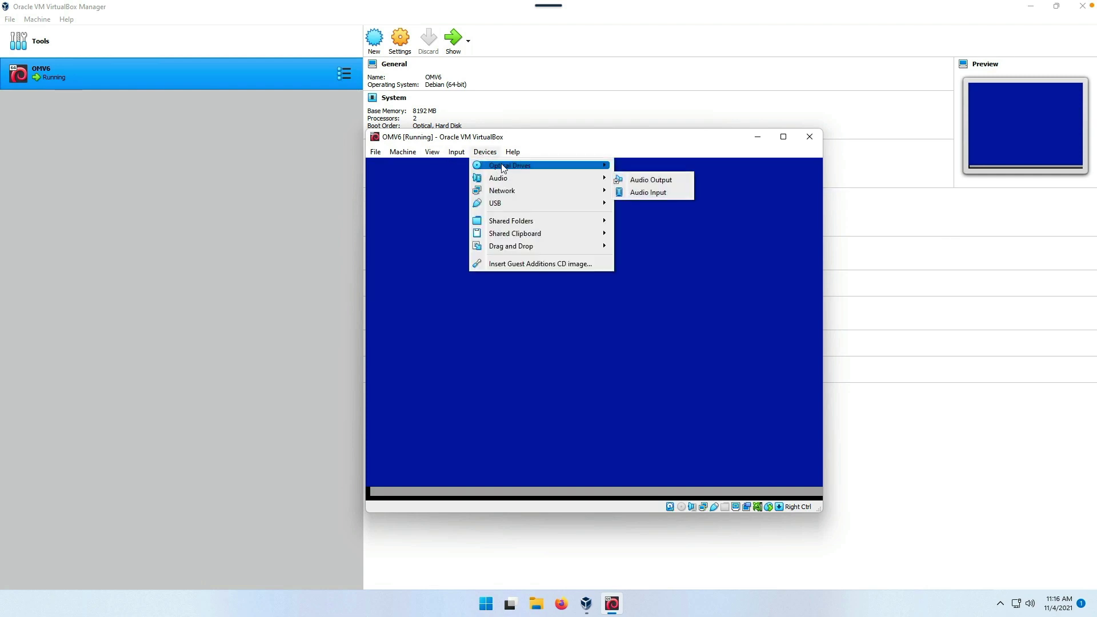
pyautogui.moveTo(506, 166)
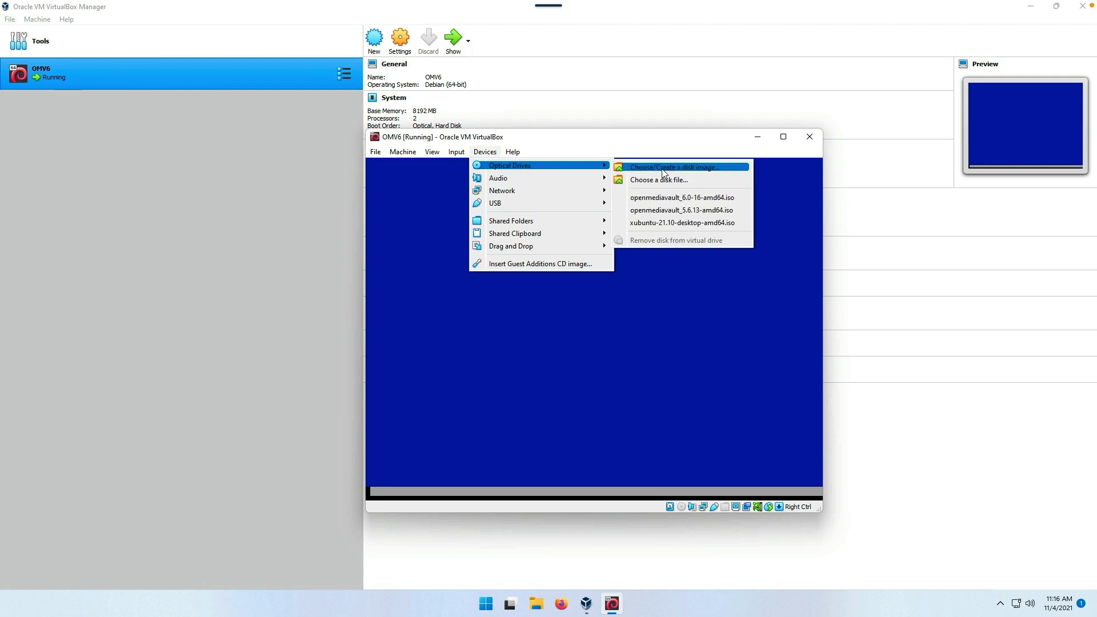
pyautogui.click(576, 359)
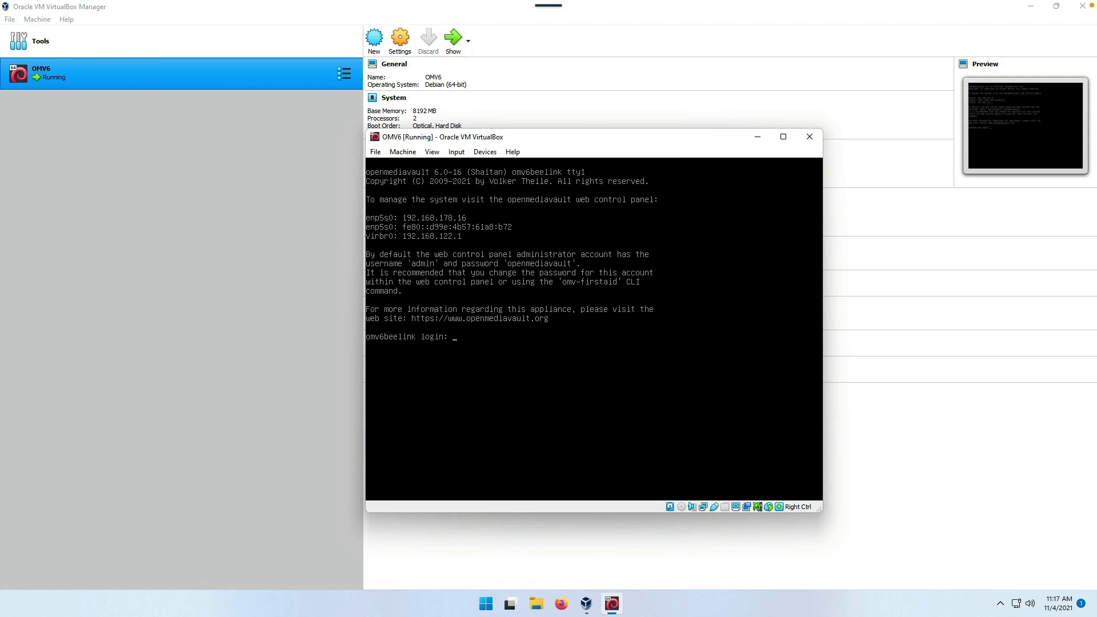
# - Log in as root, run ip a to show 172.16.74.223, and switch to Firefox
pyautogui.write('root')
pyautogui.press('Return')
pyautogui.press('Return')
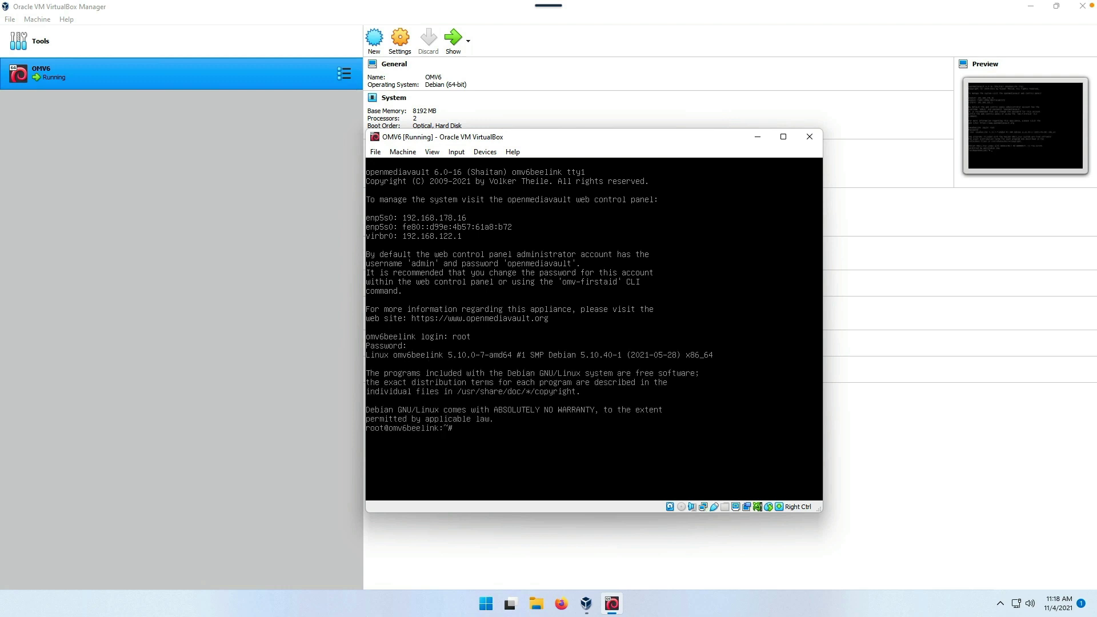
pyautogui.write('ip a')
pyautogui.press('Return')
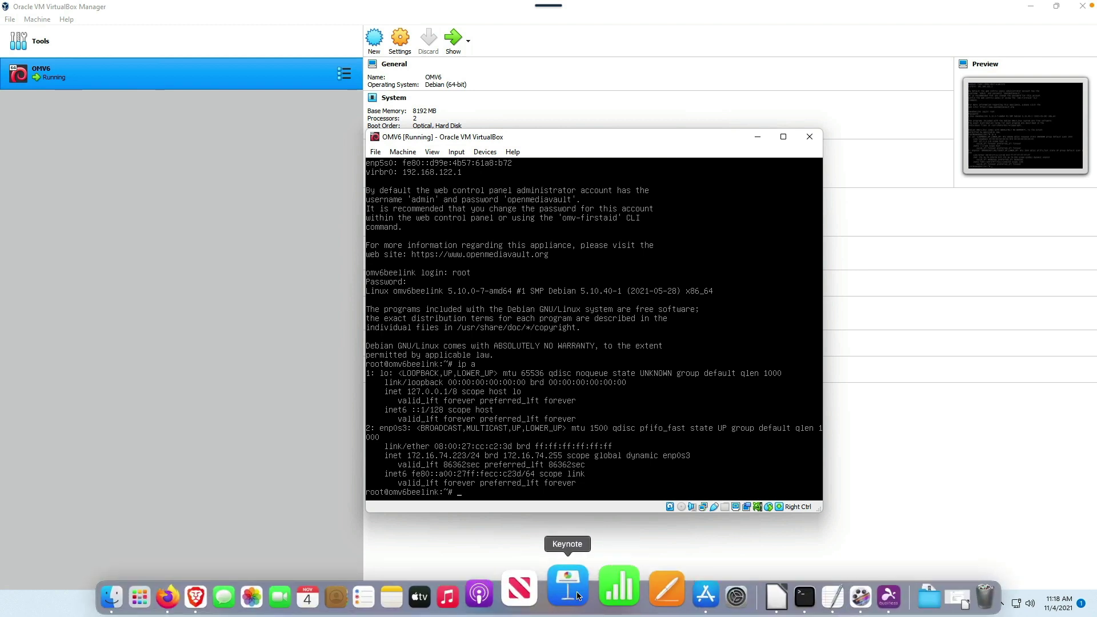
pyautogui.click(562, 601)
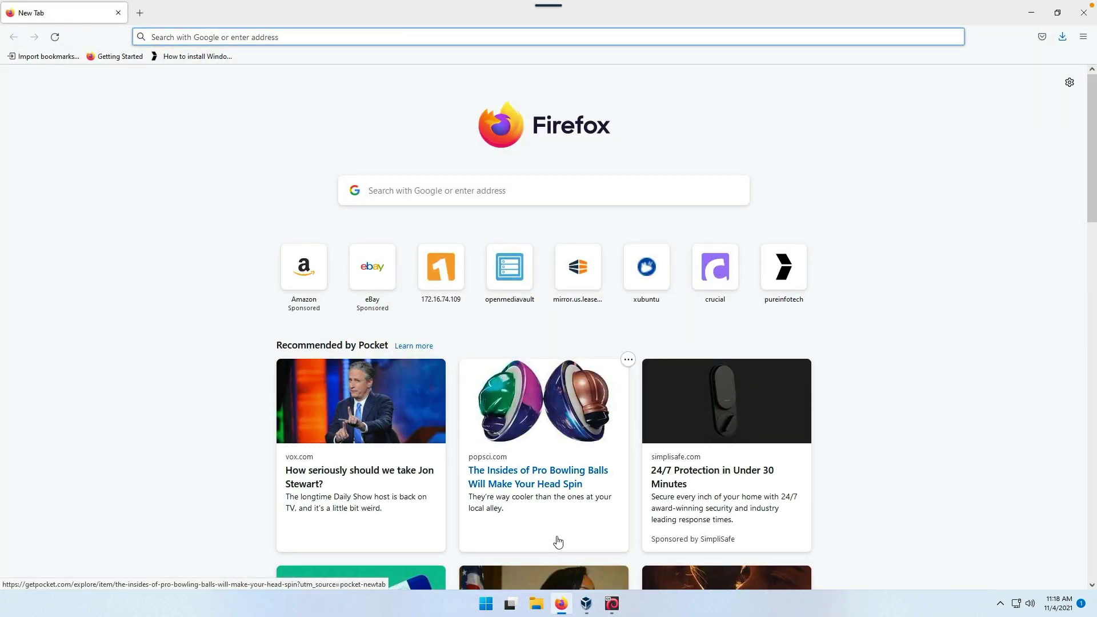
# - Log in to openmediavault at 172.16.74.223 as admin and decline saving the password in Firefox
pyautogui.write('172.16.74.')
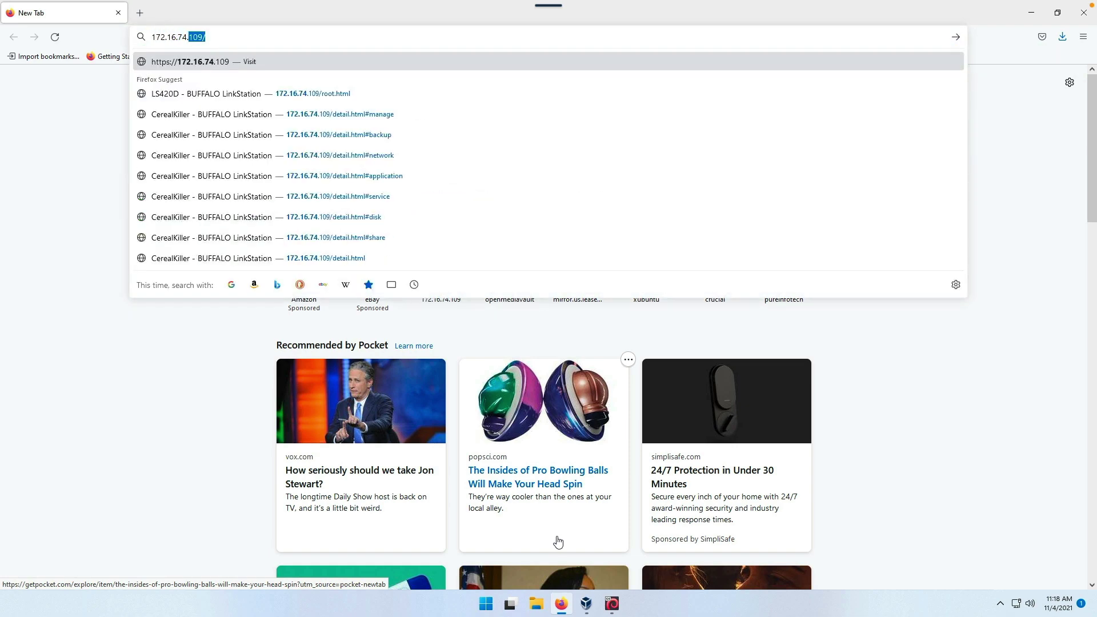
pyautogui.write('223')
pyautogui.press('Return')
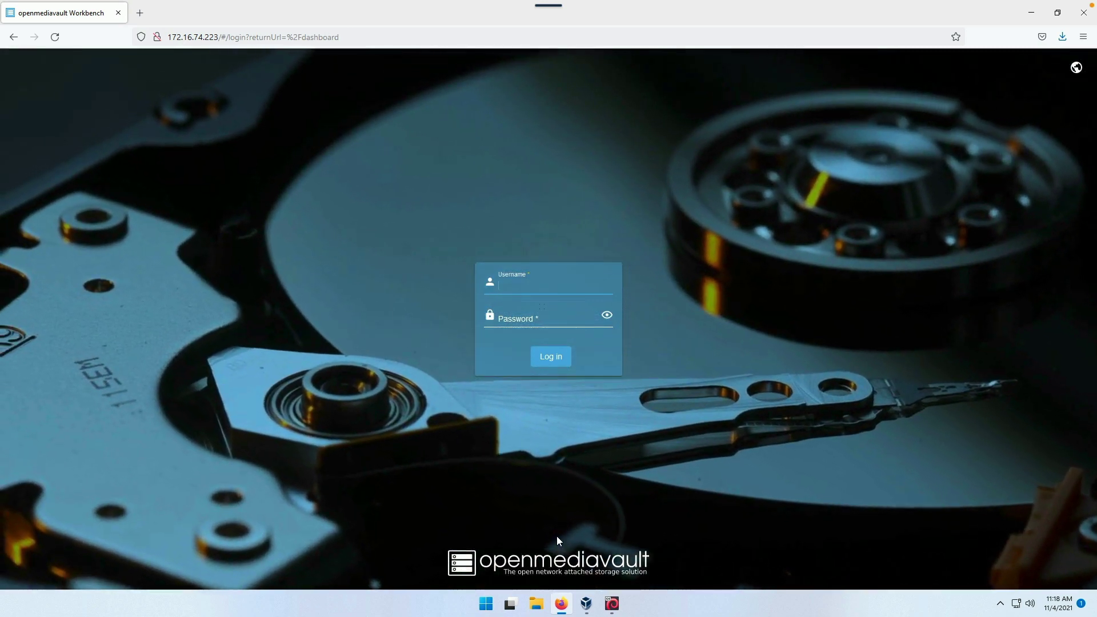
pyautogui.write('admin')
pyautogui.press('Tab')
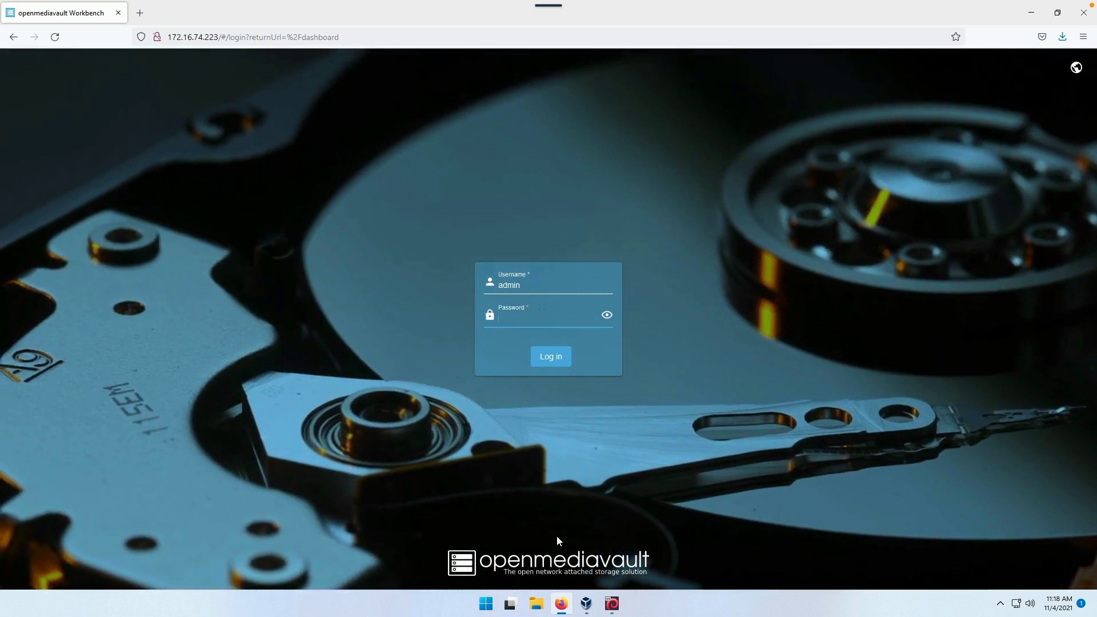
pyautogui.write('**************')
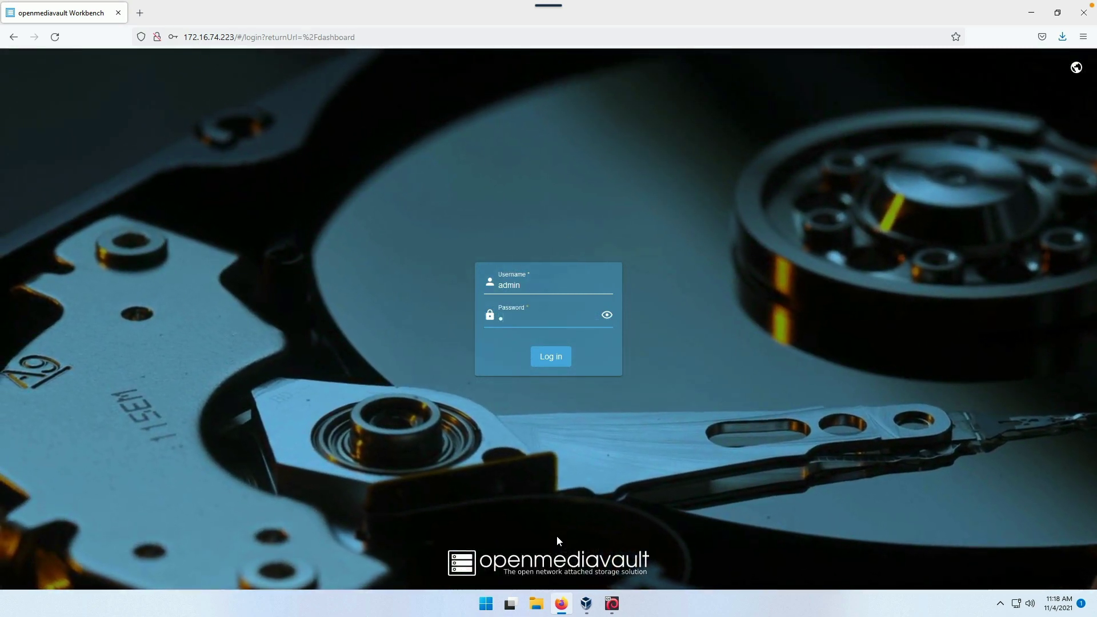
pyautogui.press('Return')
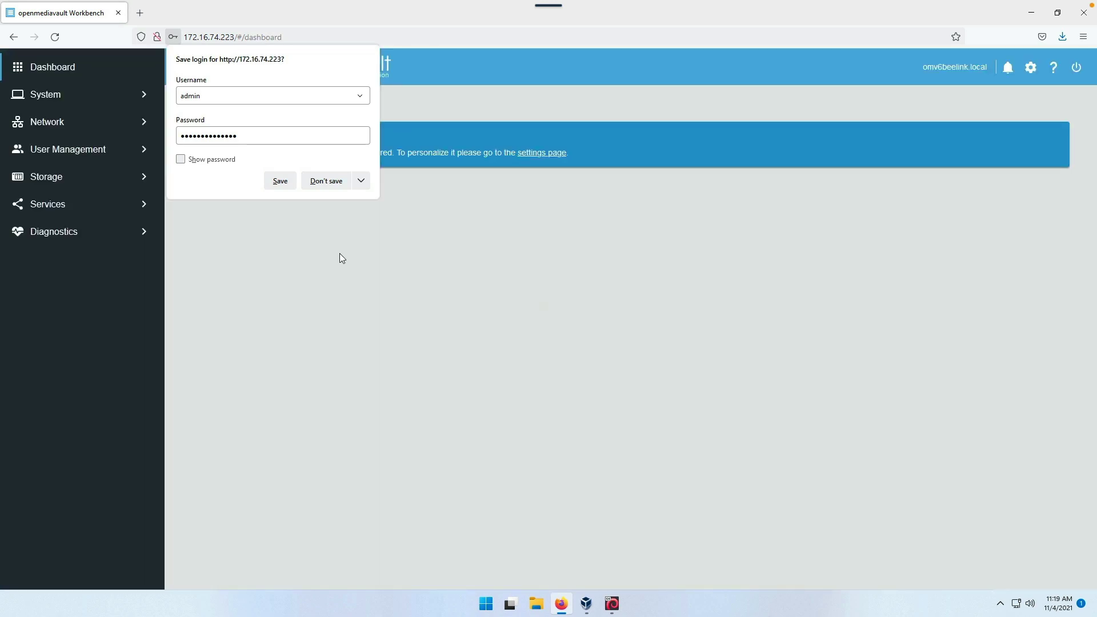
pyautogui.click(325, 183)
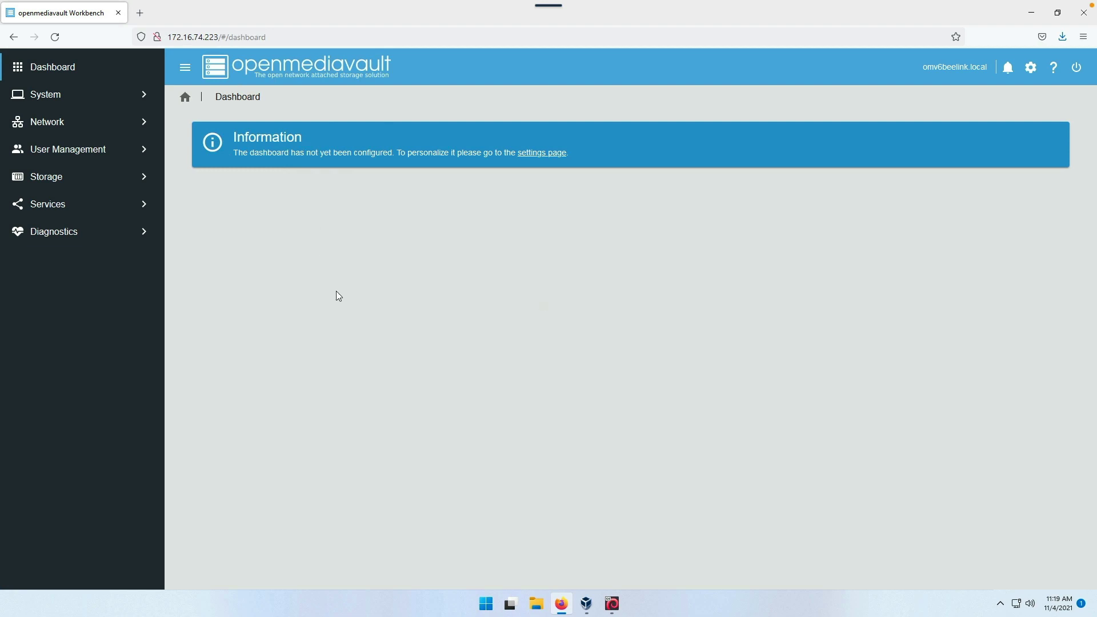
# - In Dashboard Settings, enable the CPU, CPU Usage, File Systems, File Systems Status, Load Average and Memory widgets
pyautogui.click(538, 157)
pyautogui.click(192, 161)
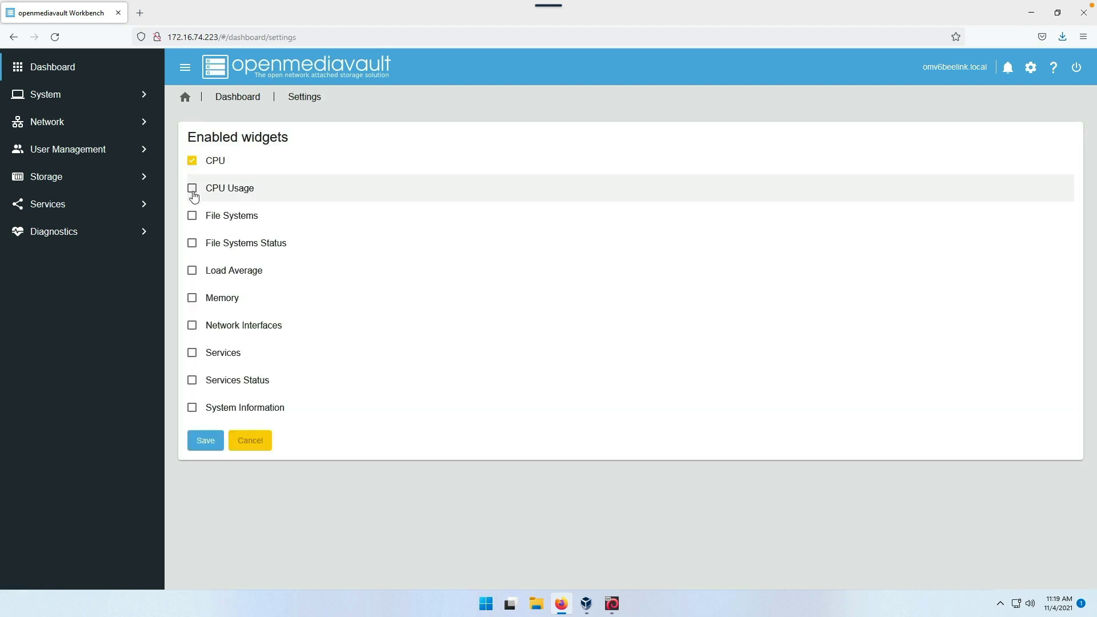
pyautogui.click(193, 194)
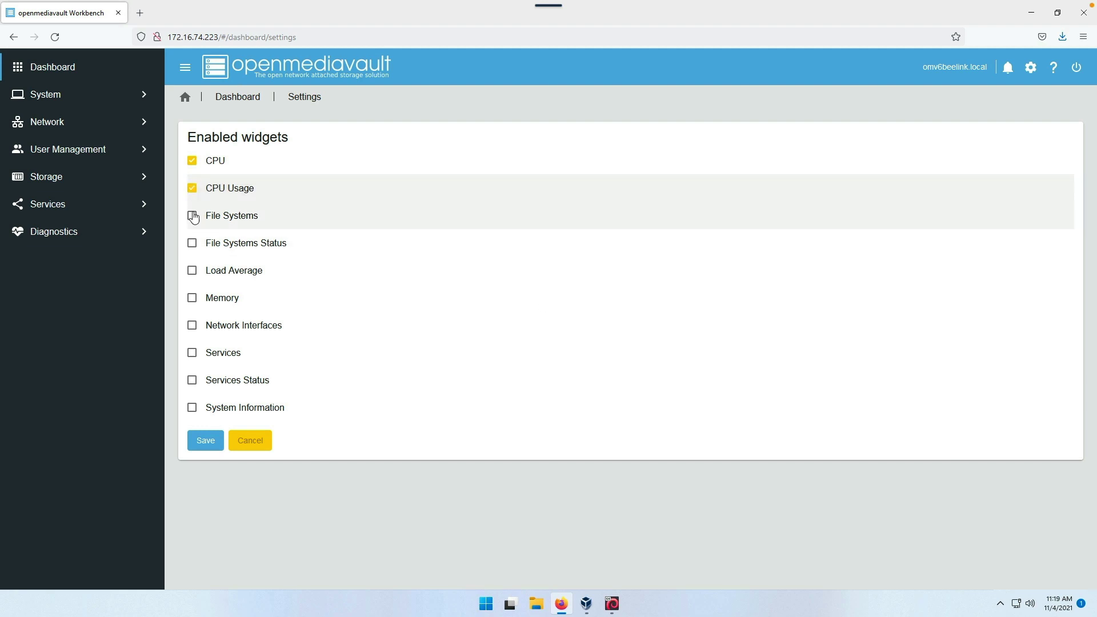
pyautogui.click(193, 216)
pyautogui.click(191, 244)
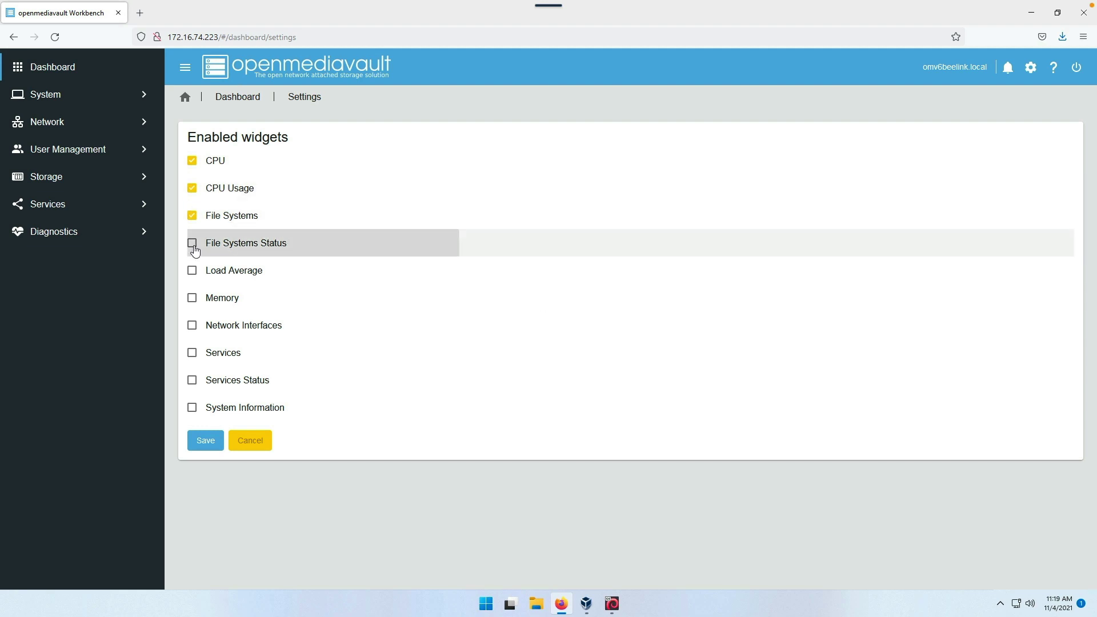
pyautogui.click(193, 282)
pyautogui.click(194, 301)
# - Enable the Network Interfaces, Services, Services Status and System Information widgets and save
pyautogui.click(193, 328)
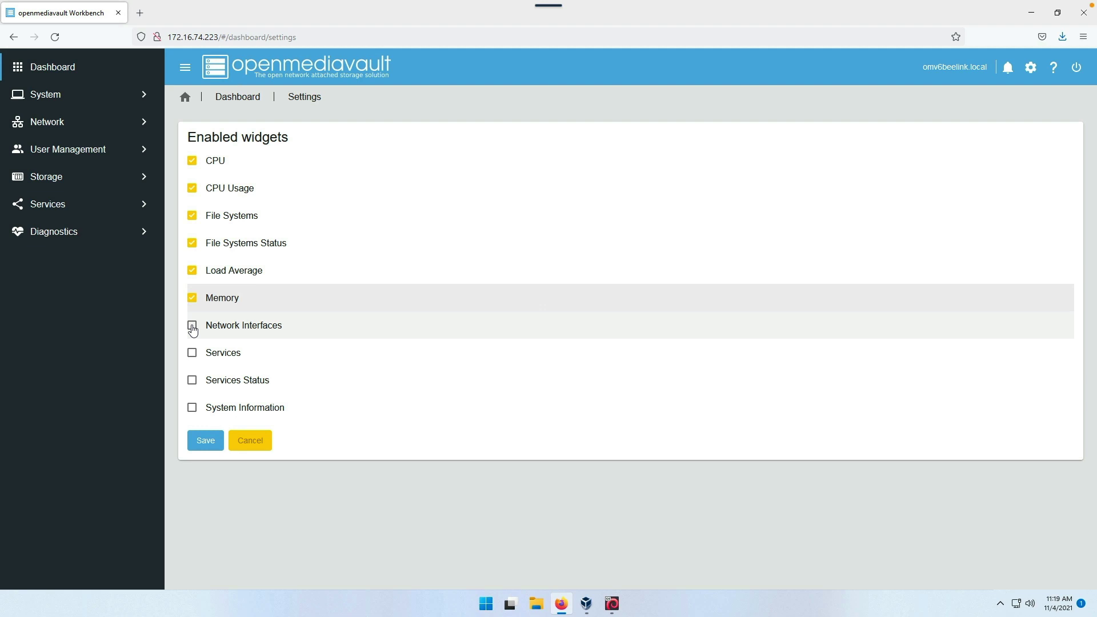
pyautogui.click(192, 354)
pyautogui.click(191, 381)
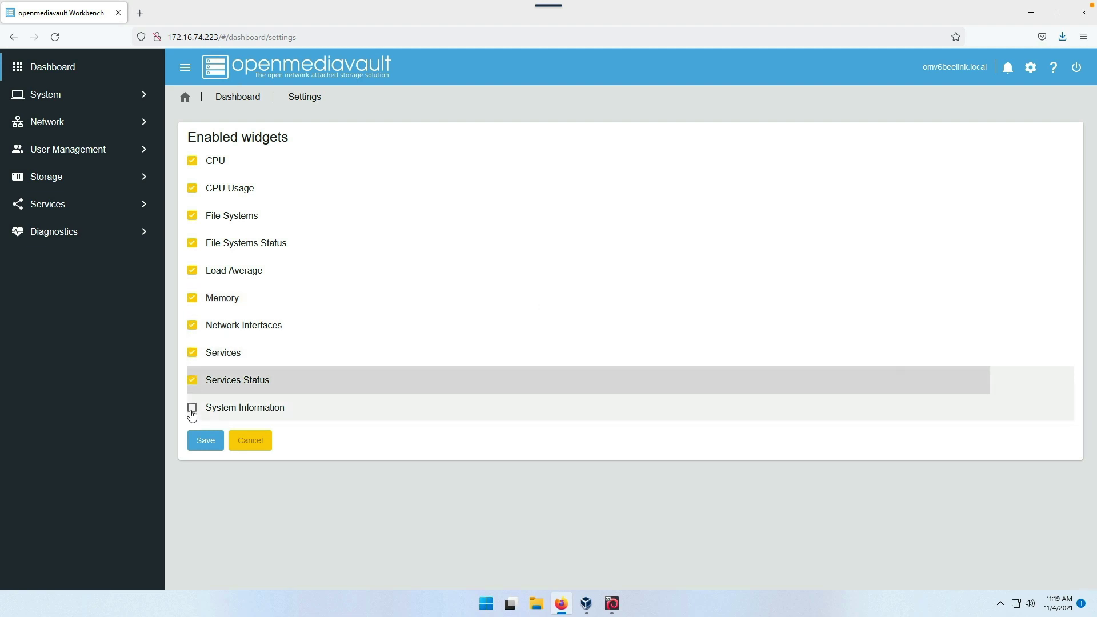
pyautogui.click(192, 408)
pyautogui.click(204, 440)
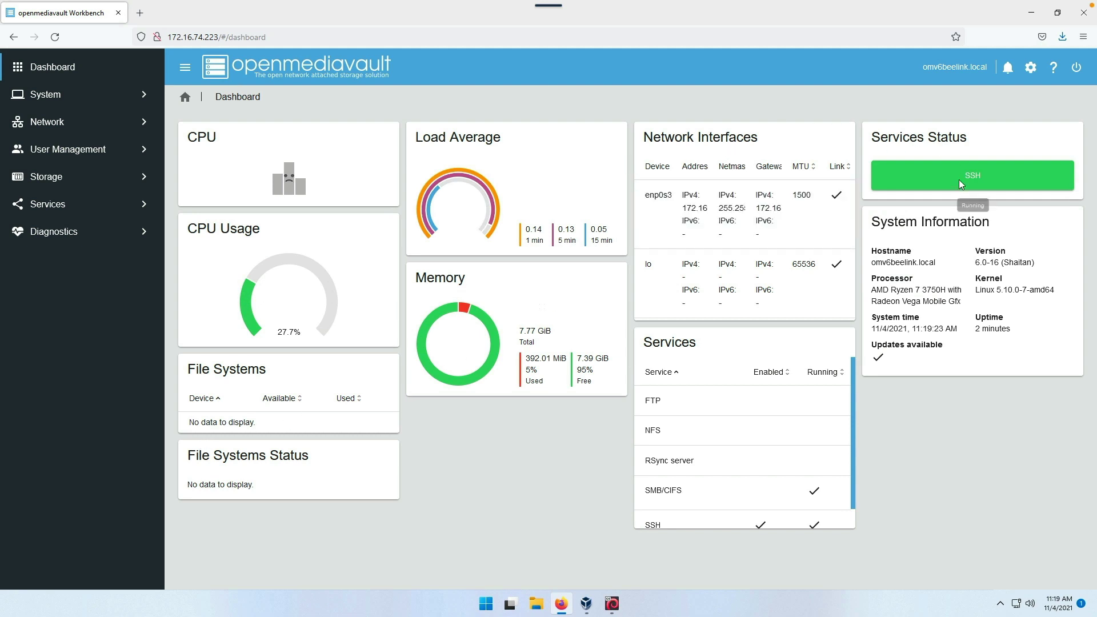
pyautogui.click(743, 494)
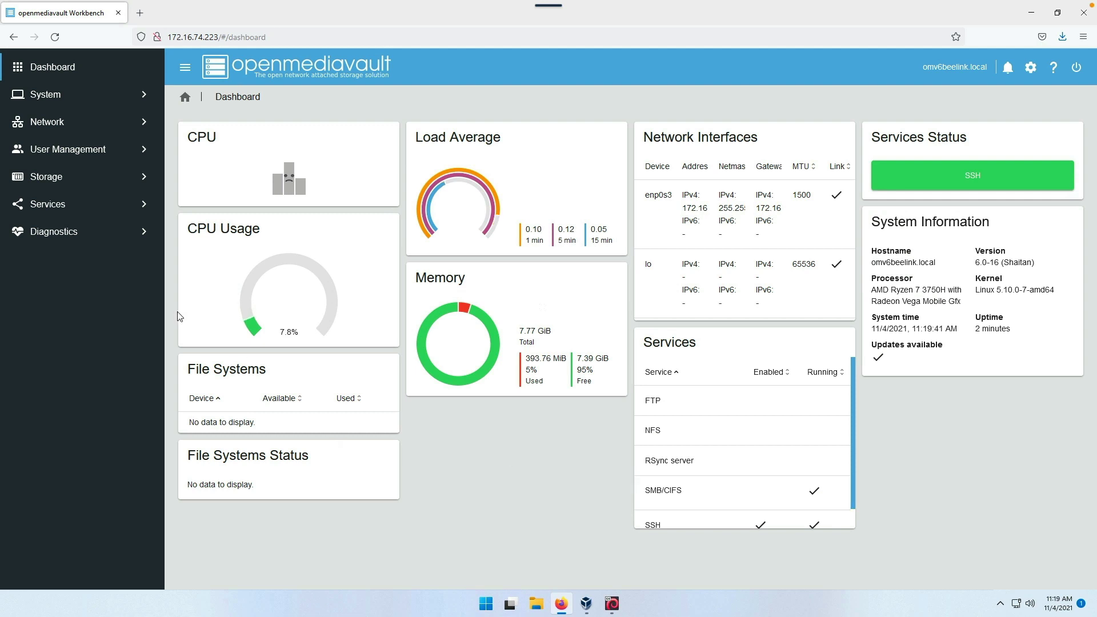
# - Install all available updates from System > Update Management and confirm the system upgrade
pyautogui.click(40, 96)
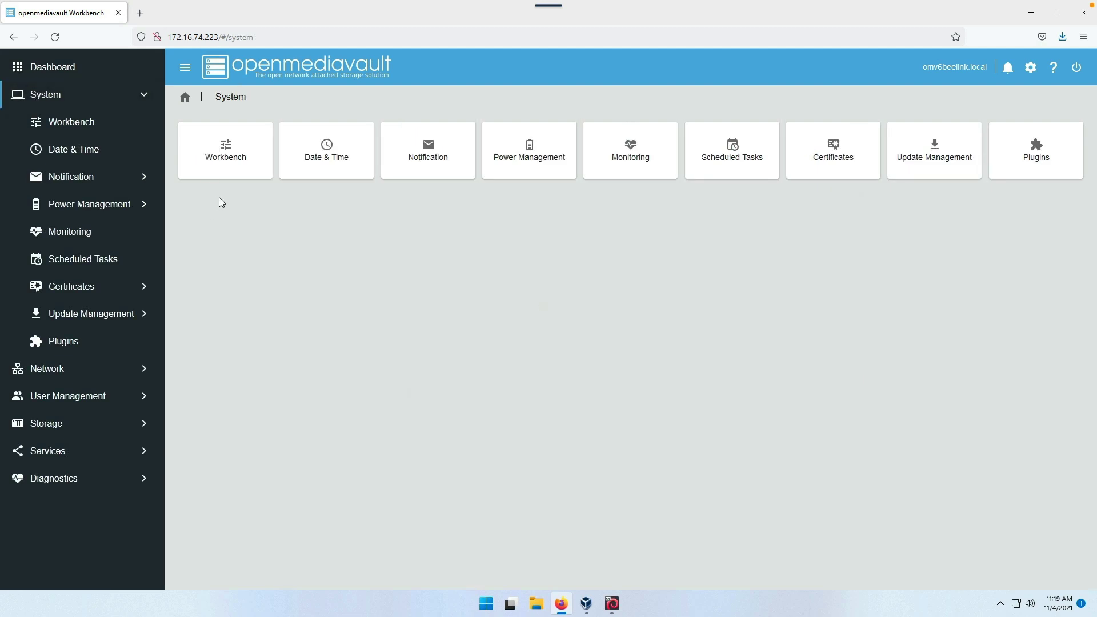
pyautogui.click(334, 146)
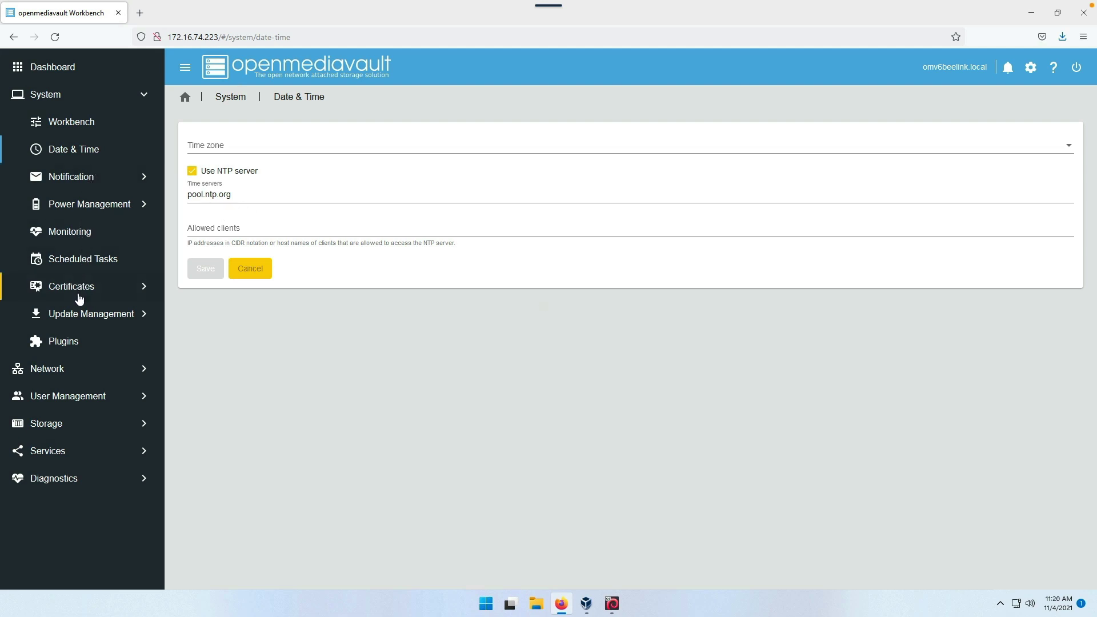
pyautogui.click(79, 318)
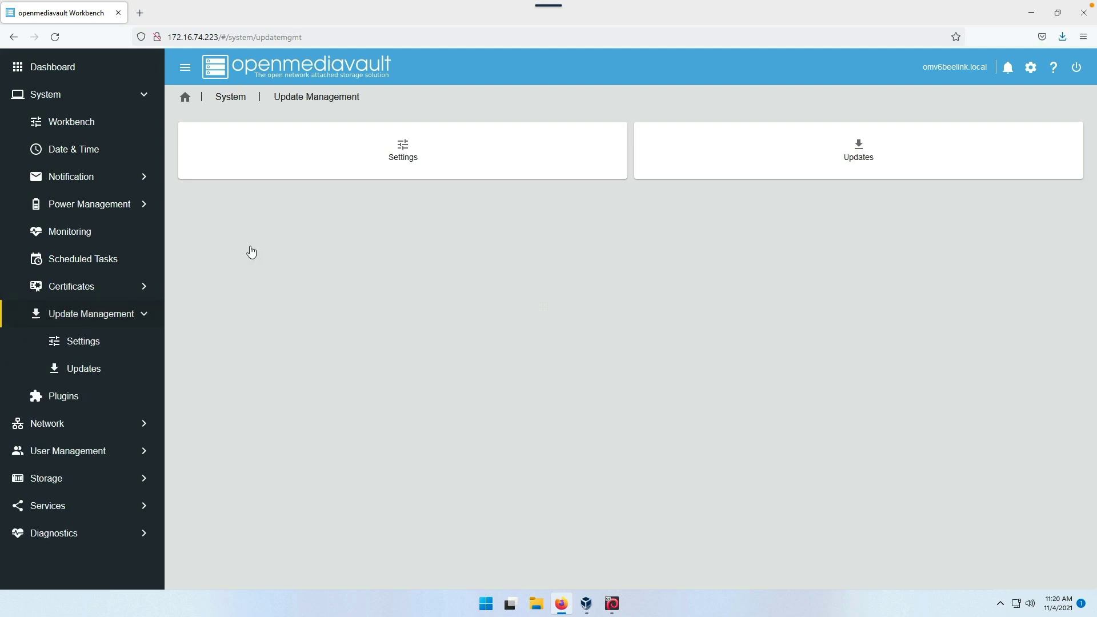
pyautogui.click(744, 146)
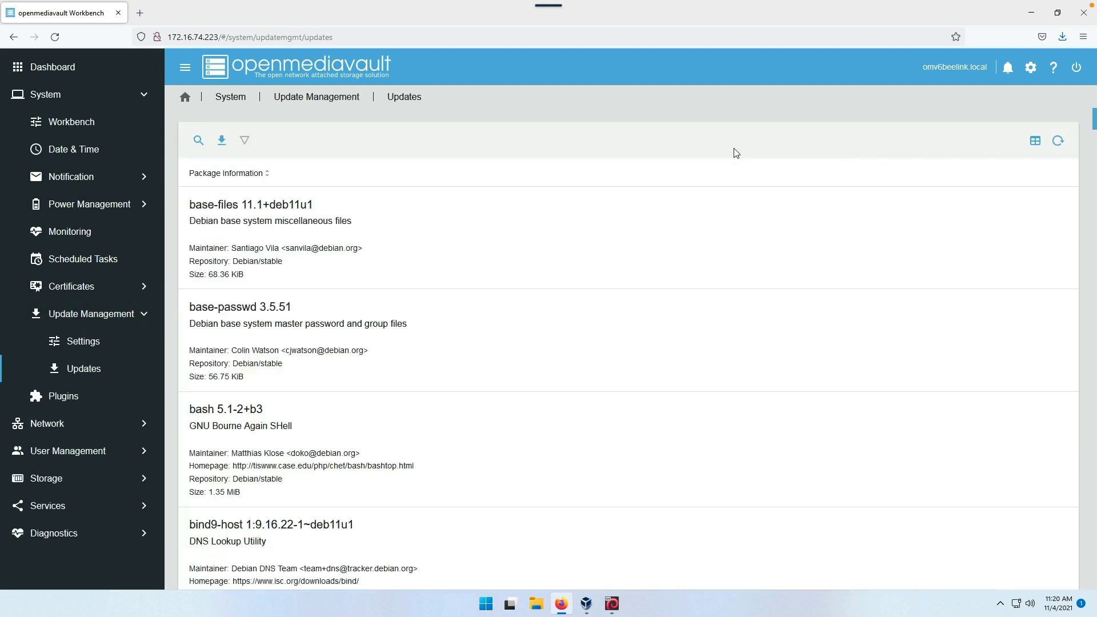
pyautogui.click(227, 143)
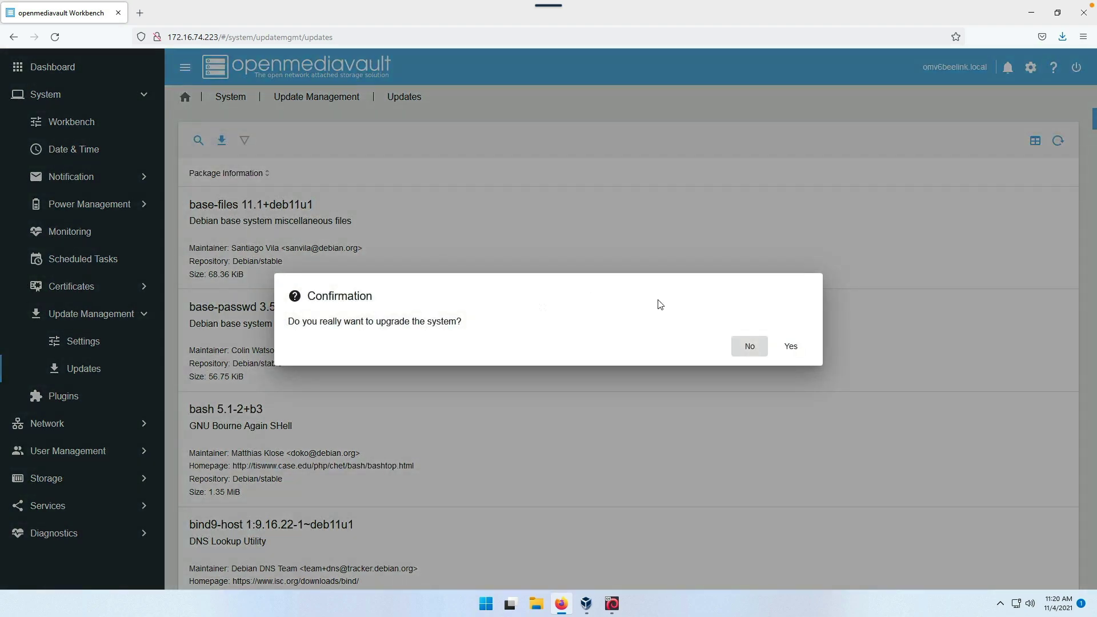
pyautogui.click(791, 349)
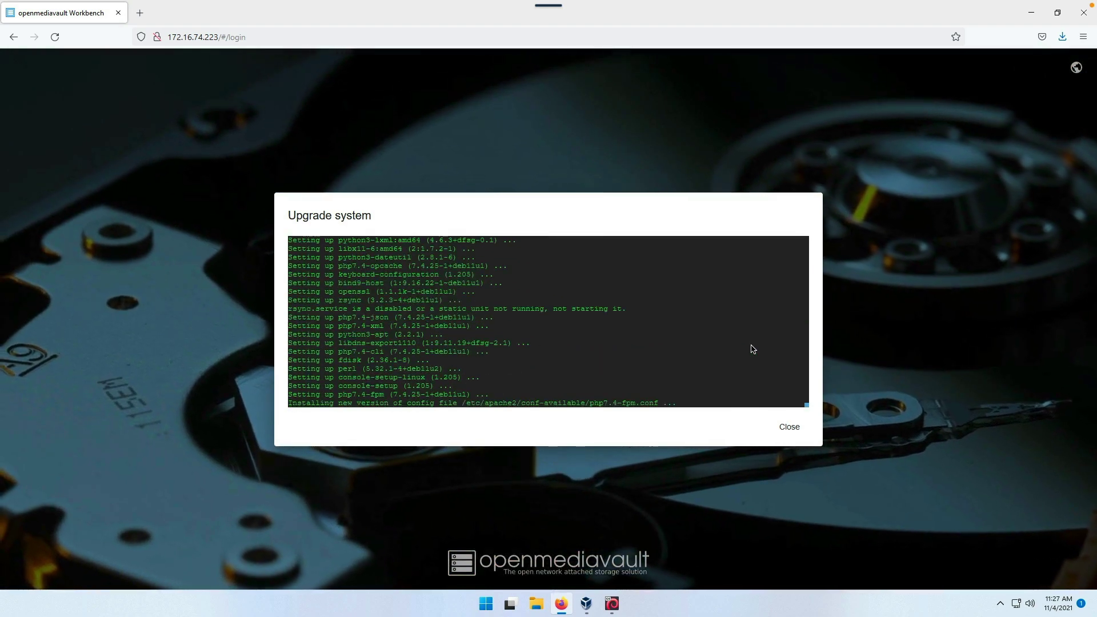
# - Close the finished upgrade log and log back in with the admin account
pyautogui.click(789, 428)
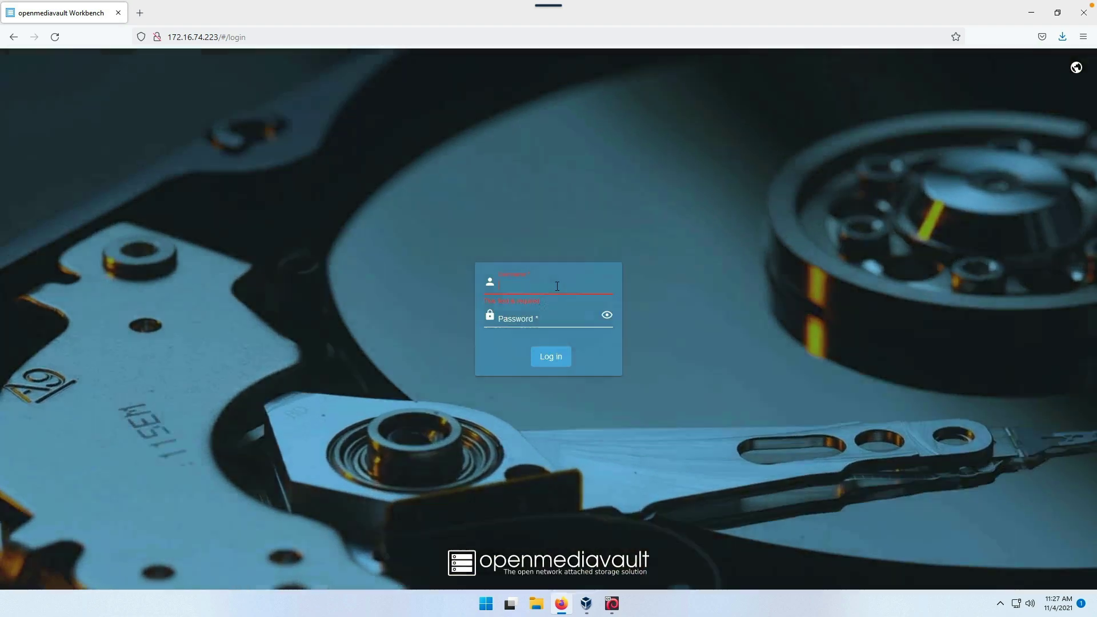
pyautogui.click(557, 286)
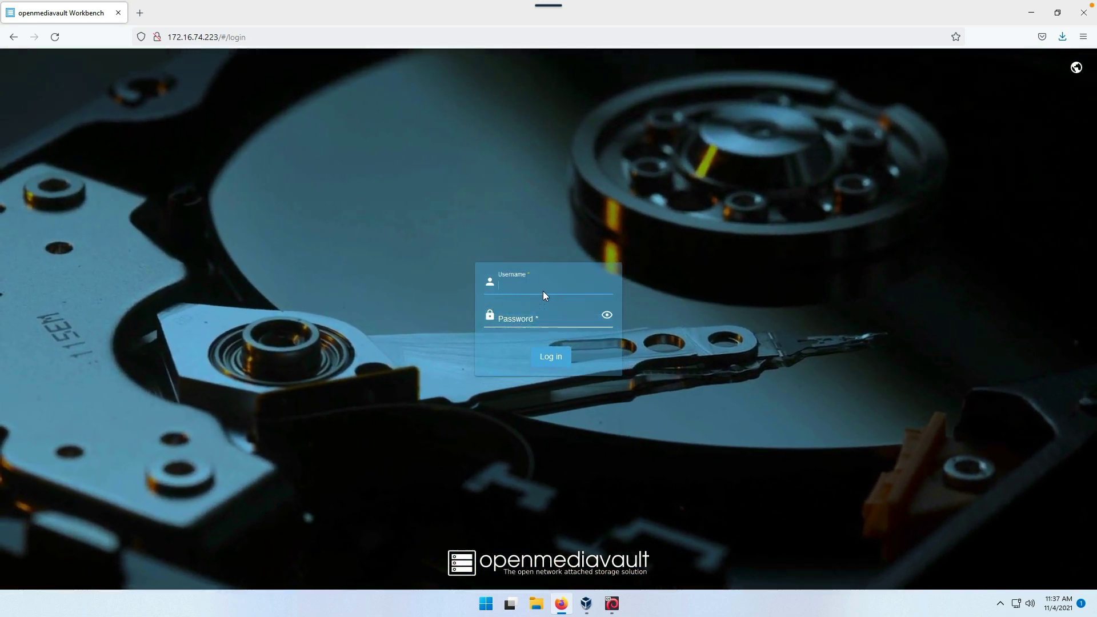
pyautogui.write('admin')
pyautogui.press('Tab')
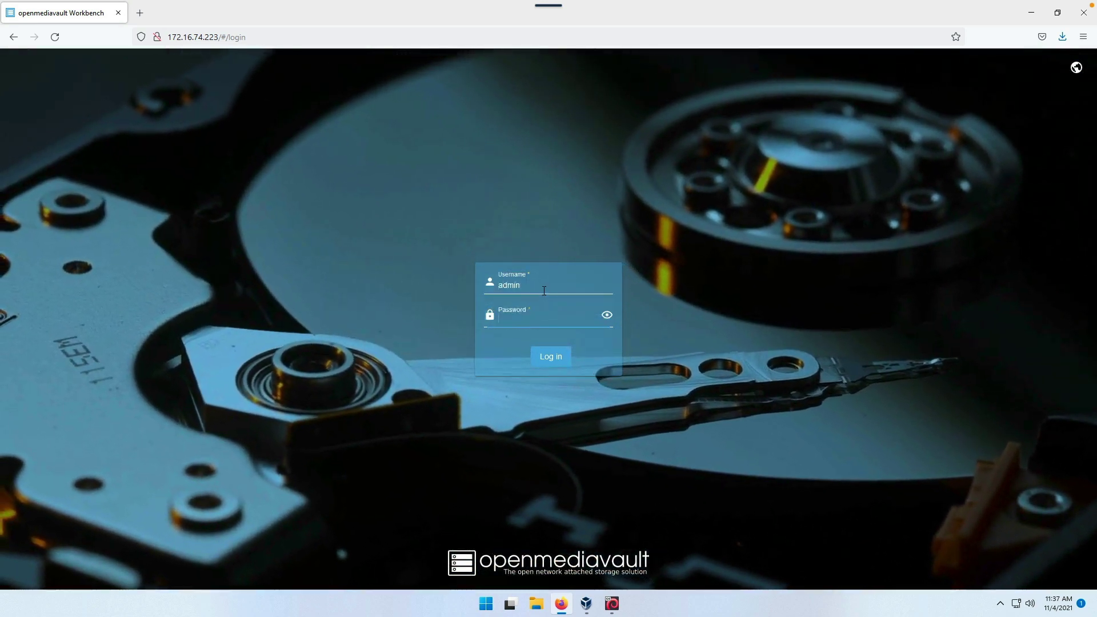
pyautogui.write('•••••••')
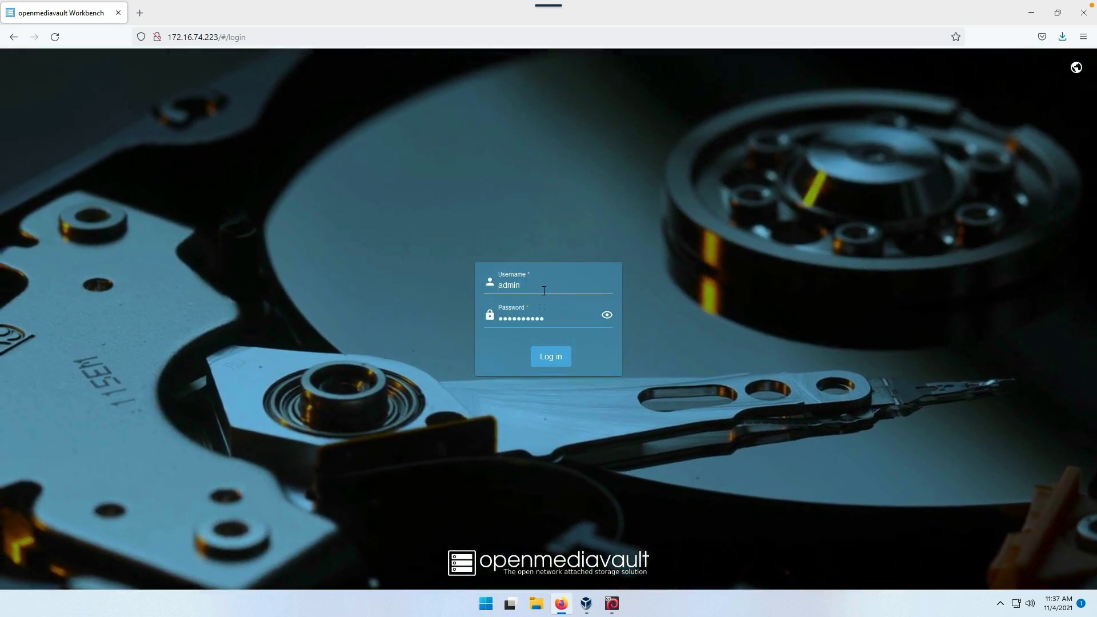
pyautogui.press('Return')
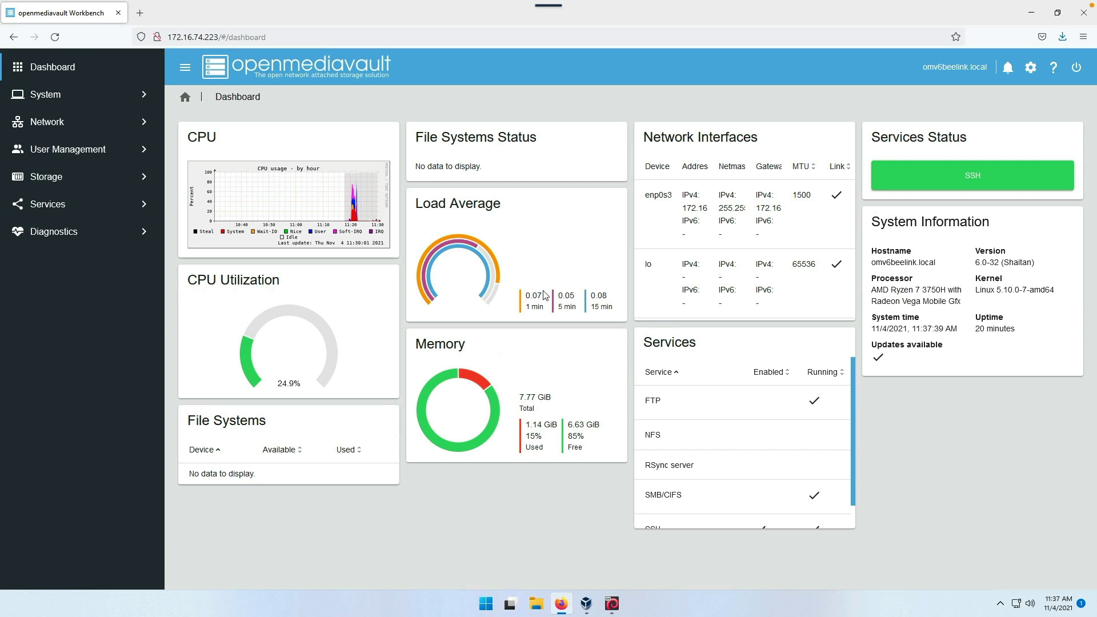
# - Set Workbench auto logout to 1 day, save, and apply the pending configuration change
pyautogui.click(45, 95)
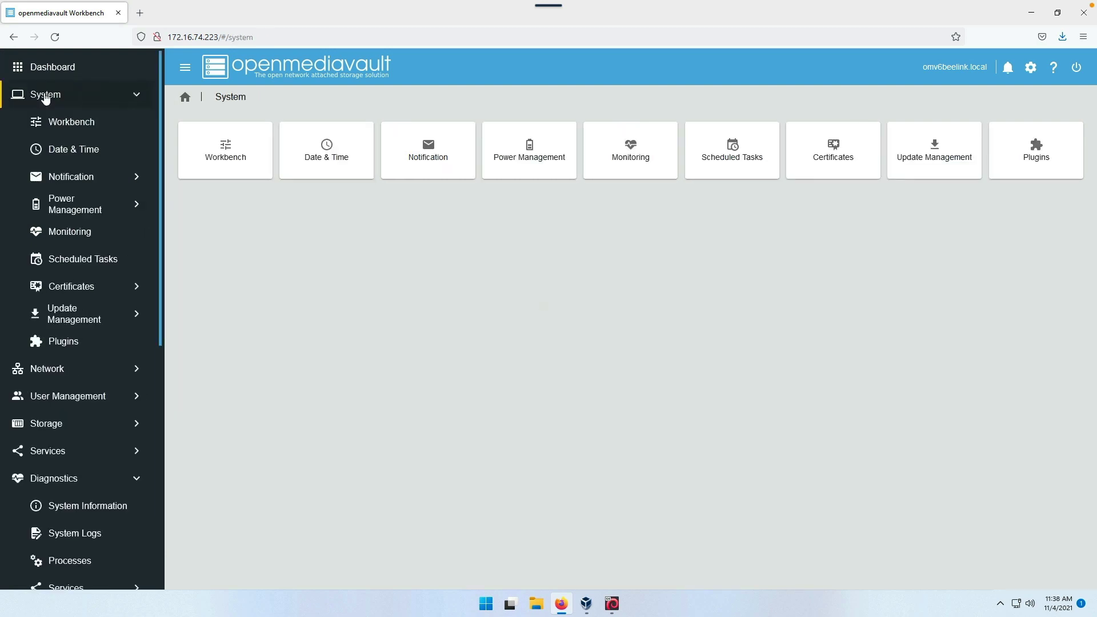
pyautogui.click(85, 126)
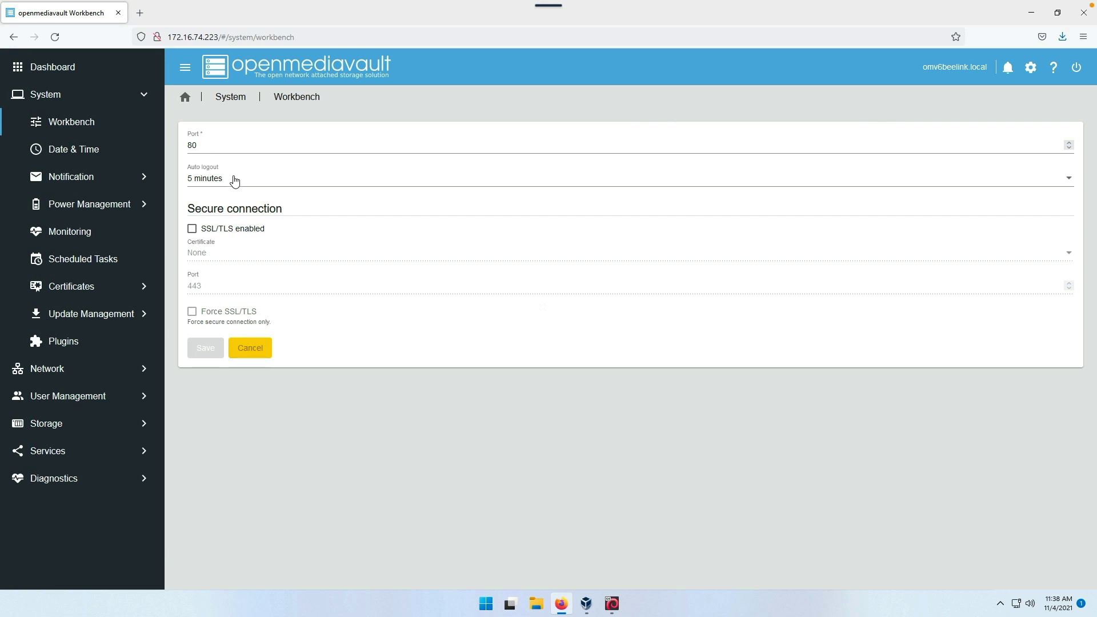
pyautogui.click(235, 179)
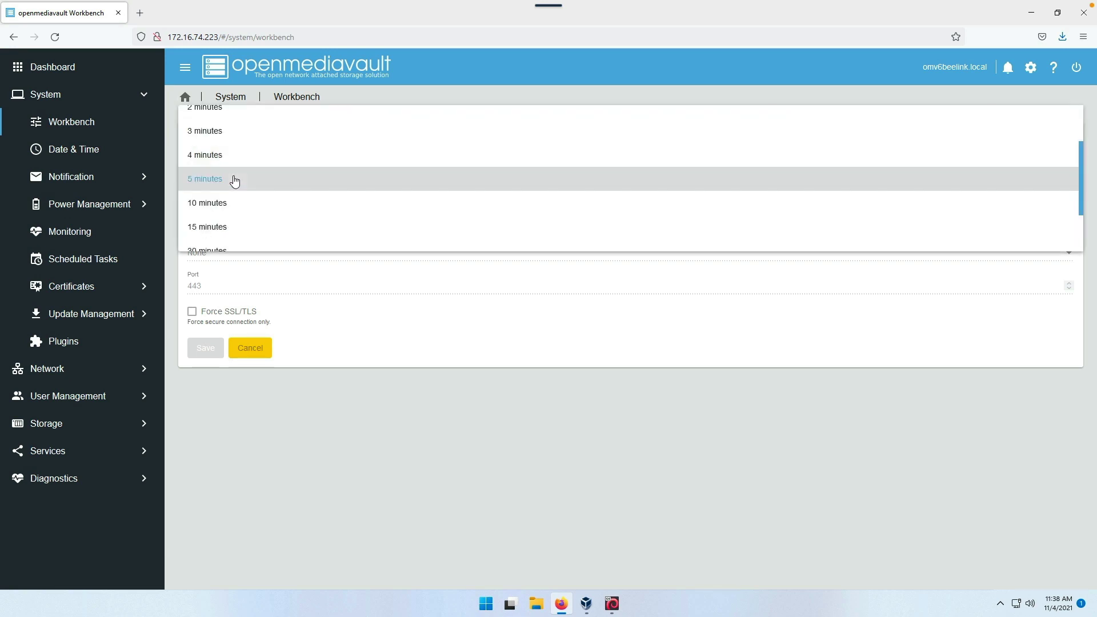
pyautogui.scroll(-2, 234, 180)
pyautogui.scroll(3, 234, 181)
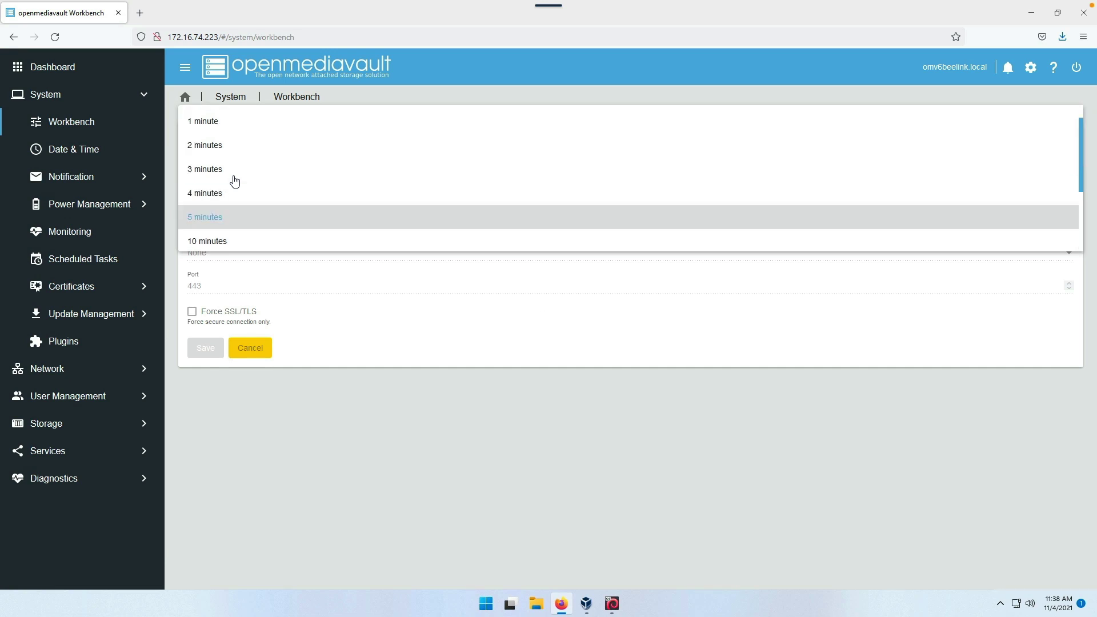
pyautogui.scroll(-2, 234, 180)
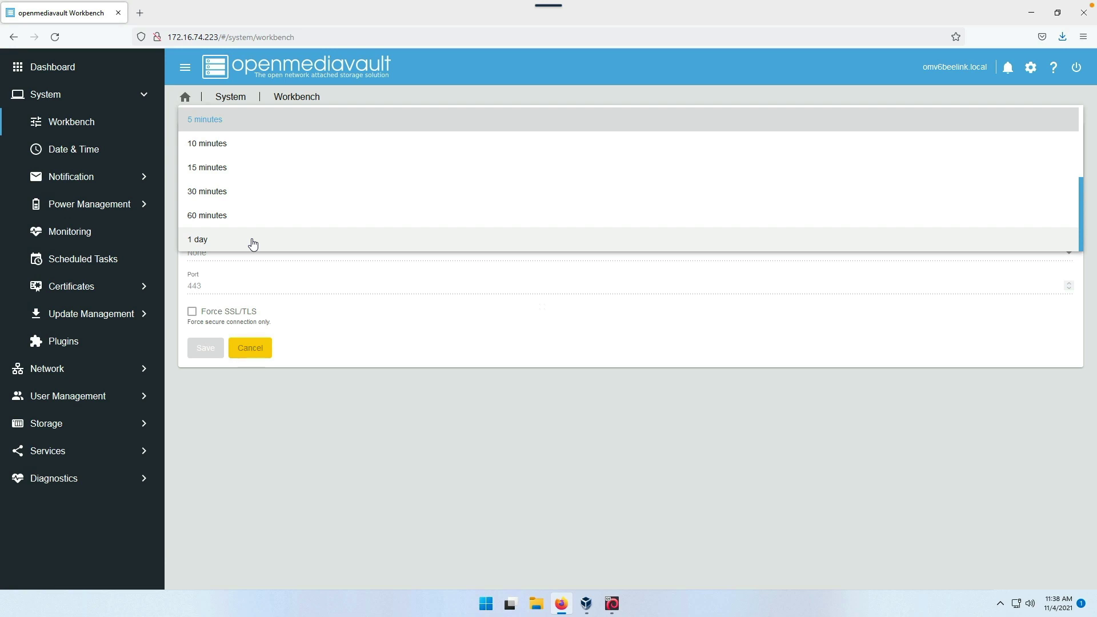
pyautogui.click(254, 242)
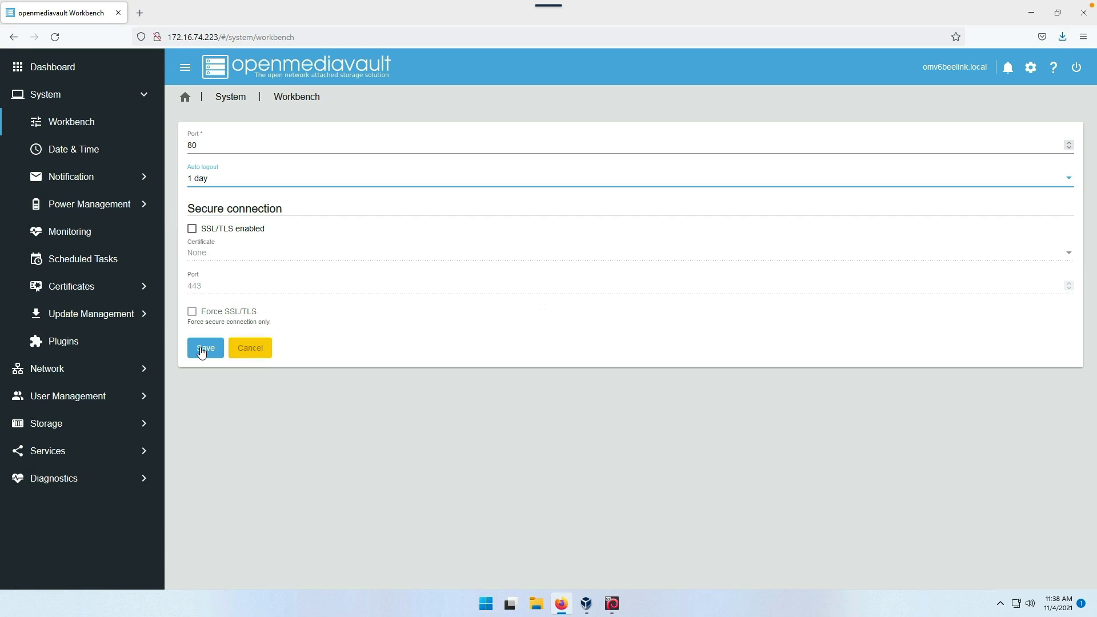
pyautogui.click(201, 349)
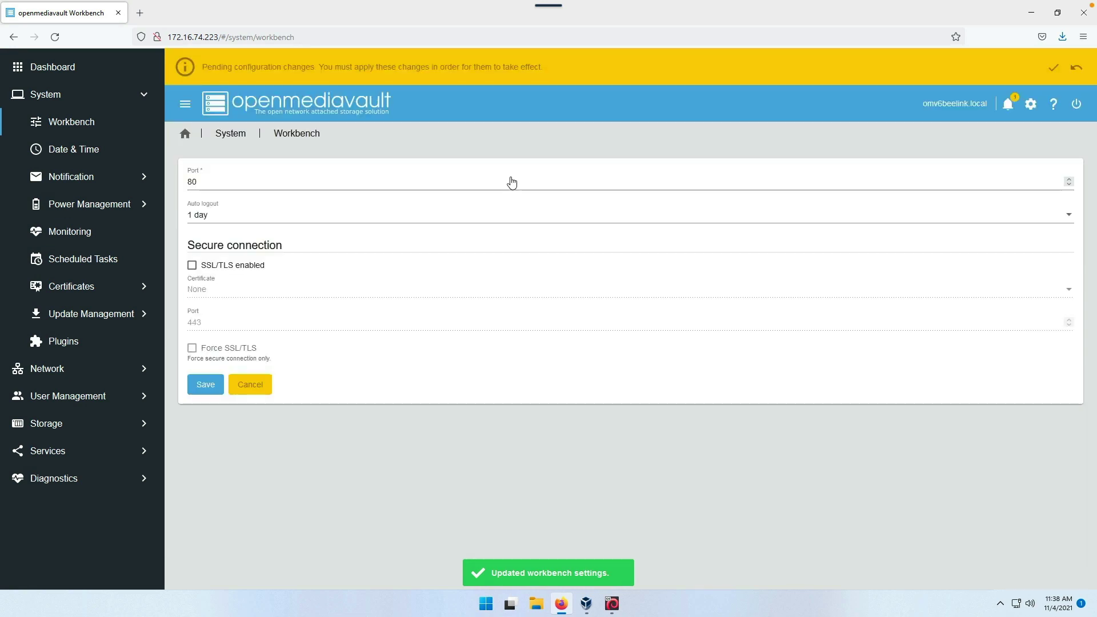
pyautogui.click(1052, 66)
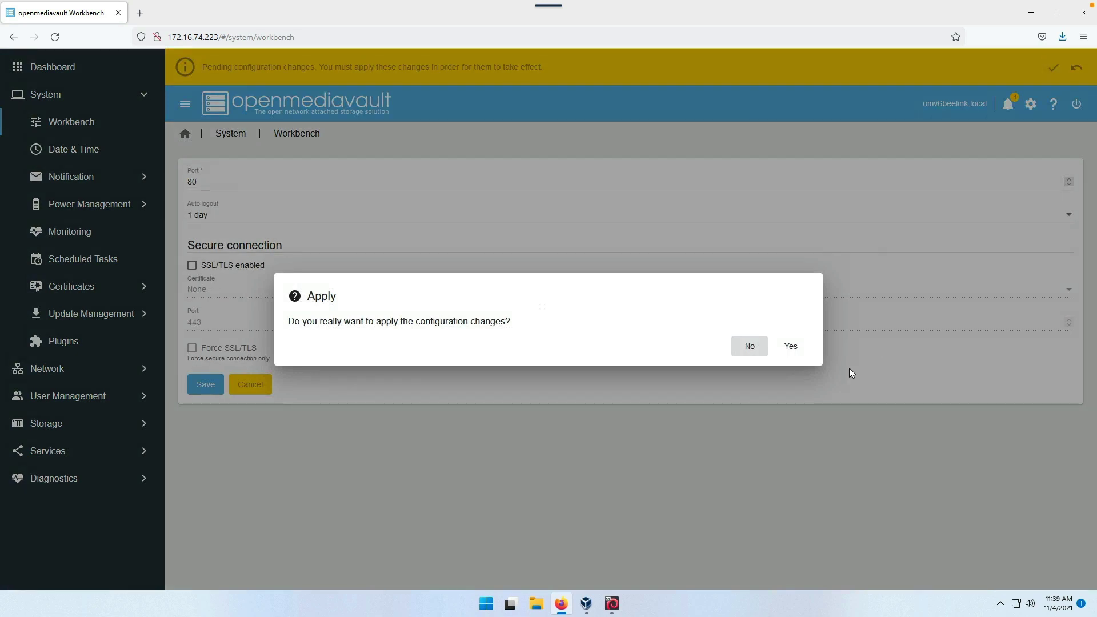
pyautogui.click(791, 347)
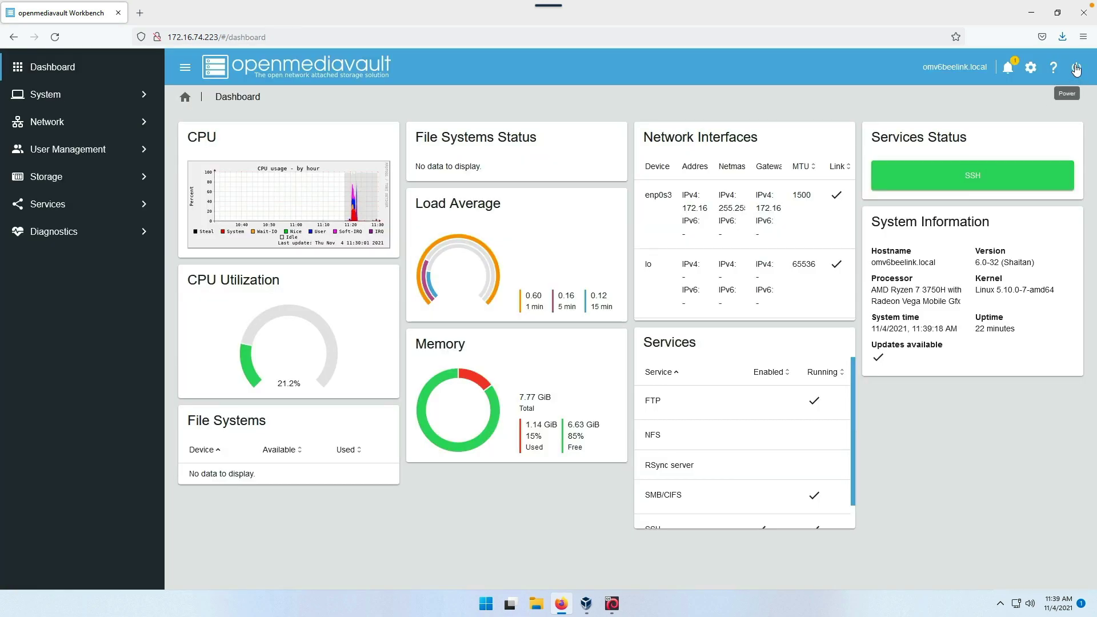
# - Shut down the server from the power menu, confirming with Yes
pyautogui.click(1075, 68)
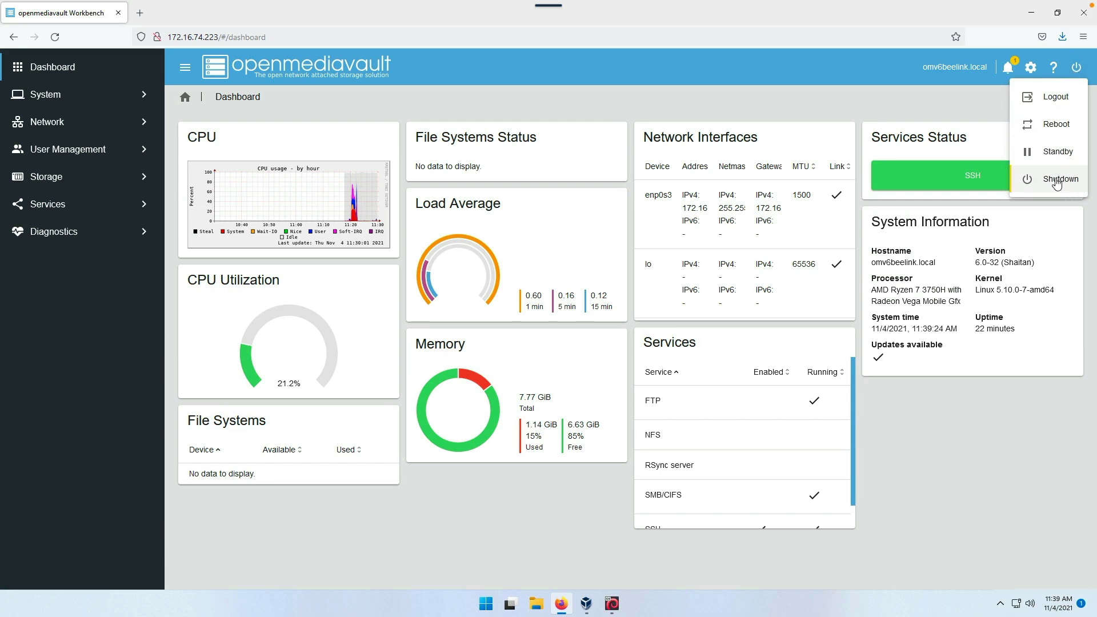
pyautogui.click(1056, 180)
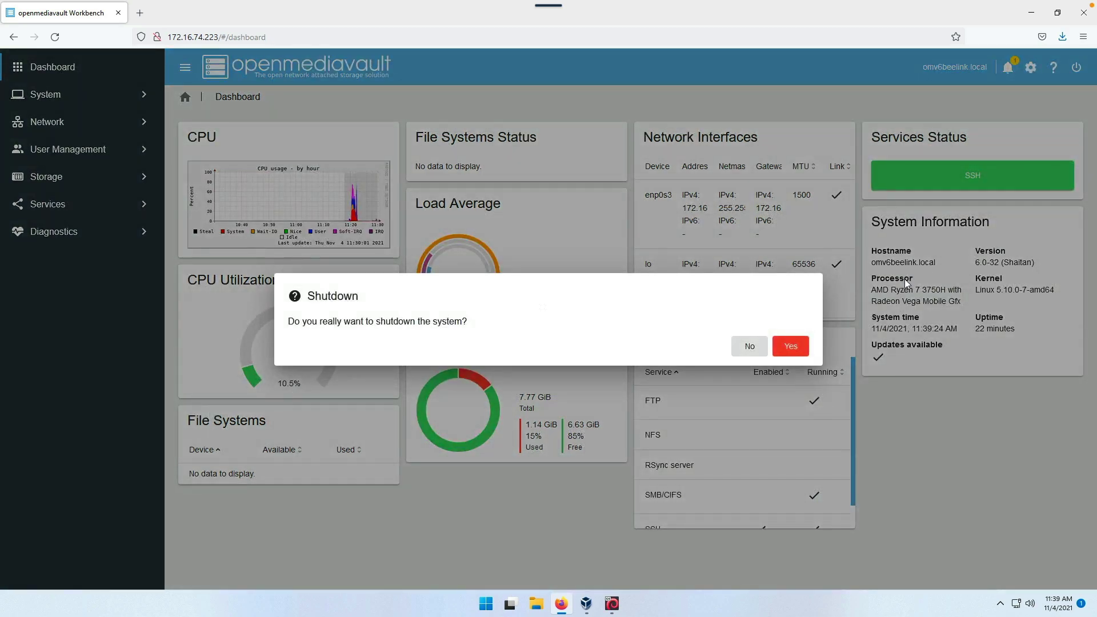
pyautogui.click(789, 346)
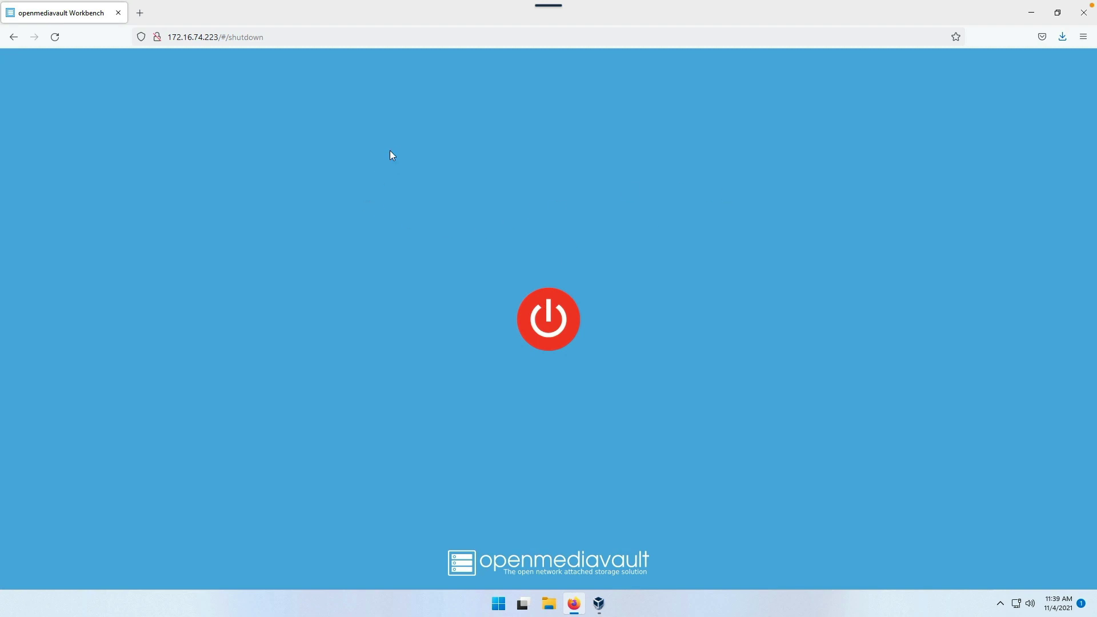
# - In OMV6's VirtualBox storage settings, mark OMV6.vdi as a solid-state drive
pyautogui.click(1031, 12)
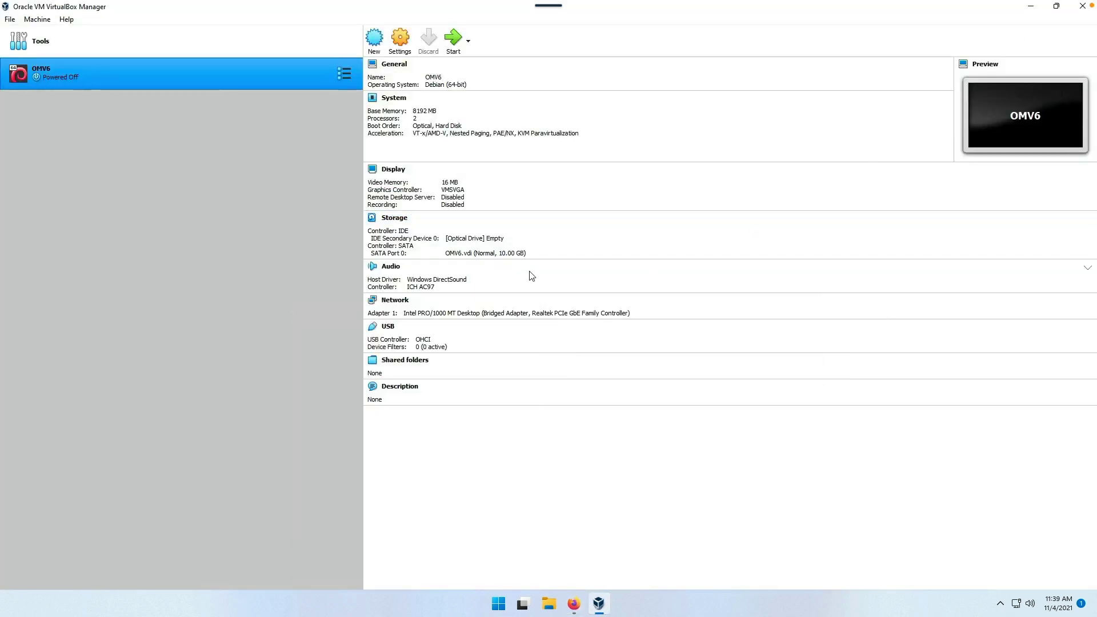
pyautogui.click(401, 44)
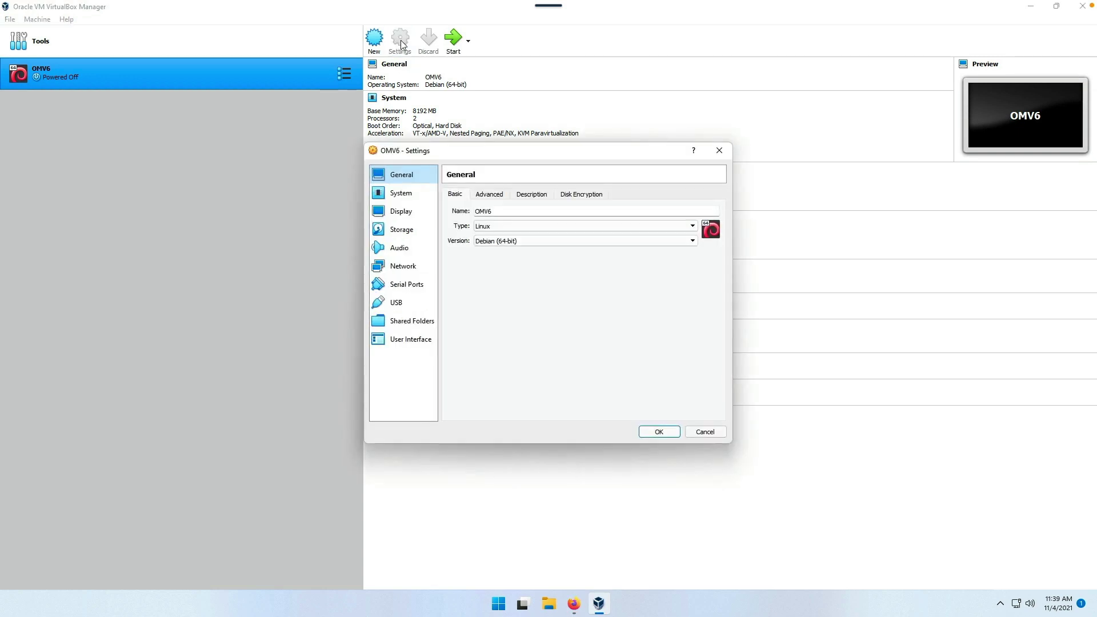
pyautogui.click(402, 229)
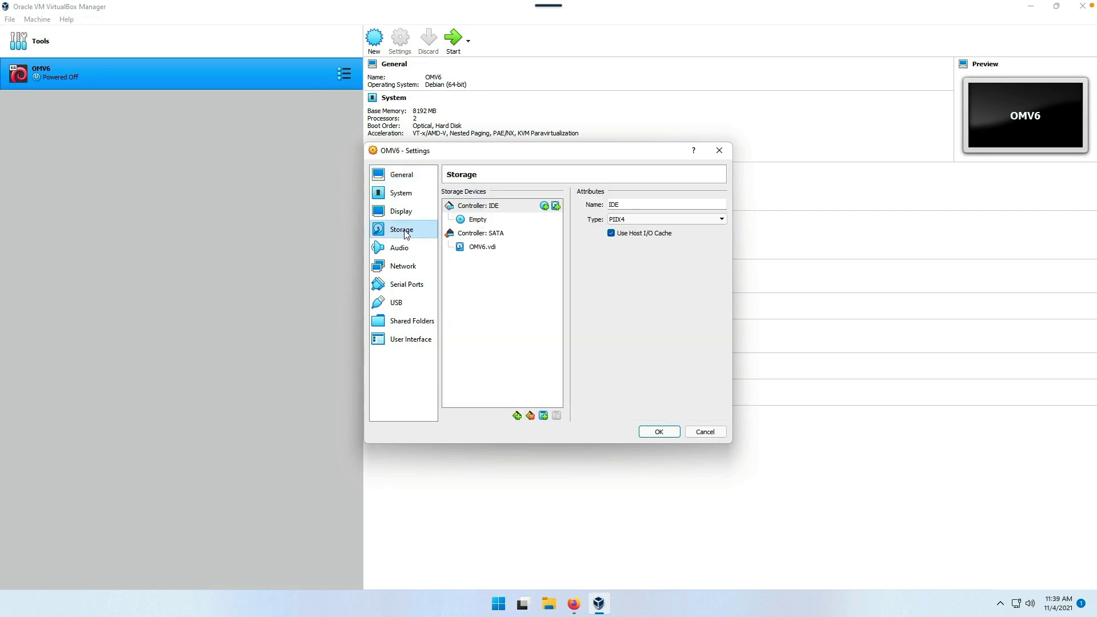
pyautogui.click(480, 253)
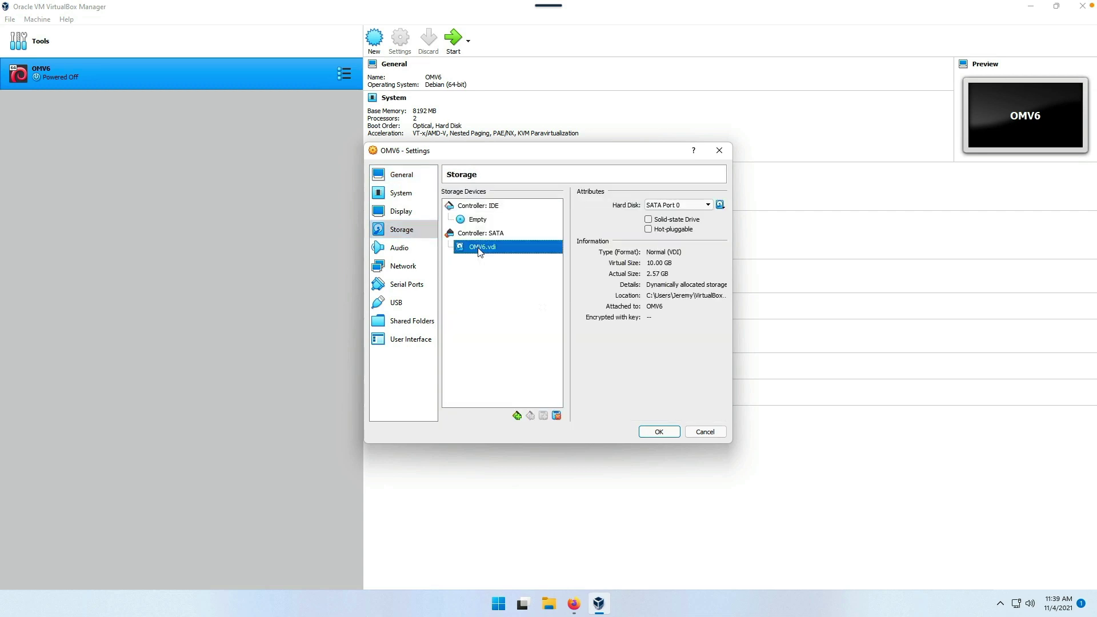
pyautogui.click(650, 223)
pyautogui.click(649, 220)
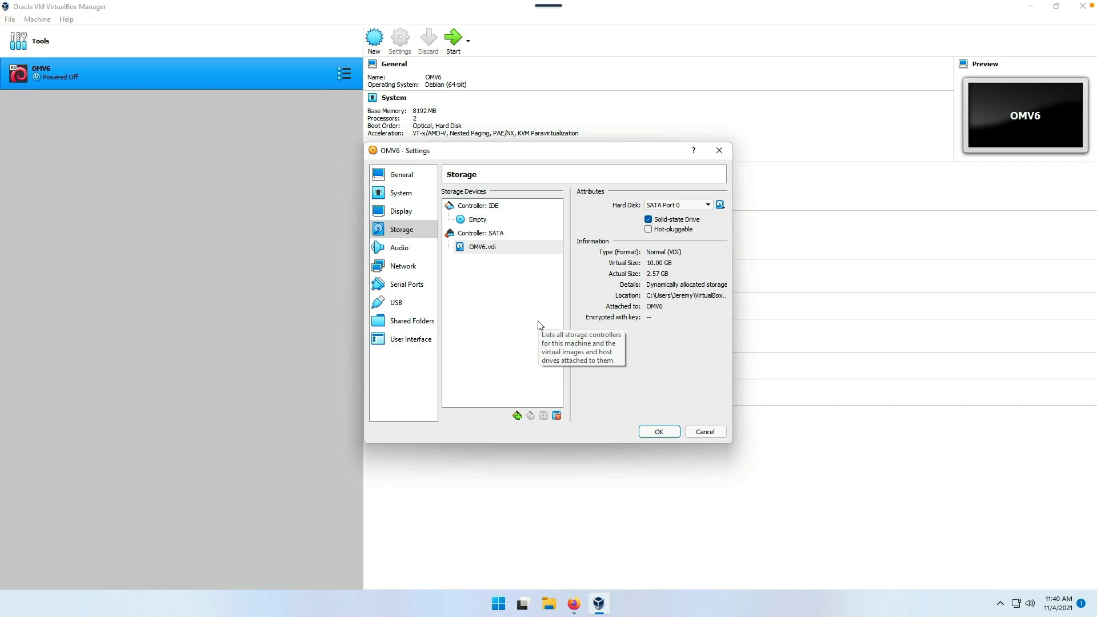
# - Add an LsiLogic SCSI controller and bring up its hard disk chooser
pyautogui.click(516, 416)
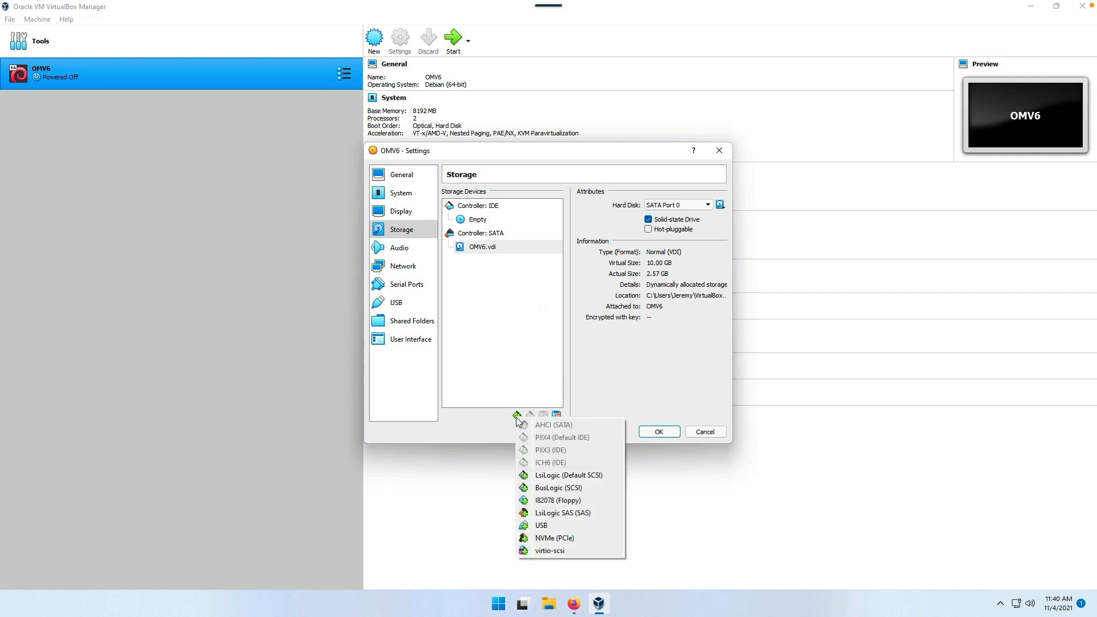
pyautogui.click(549, 476)
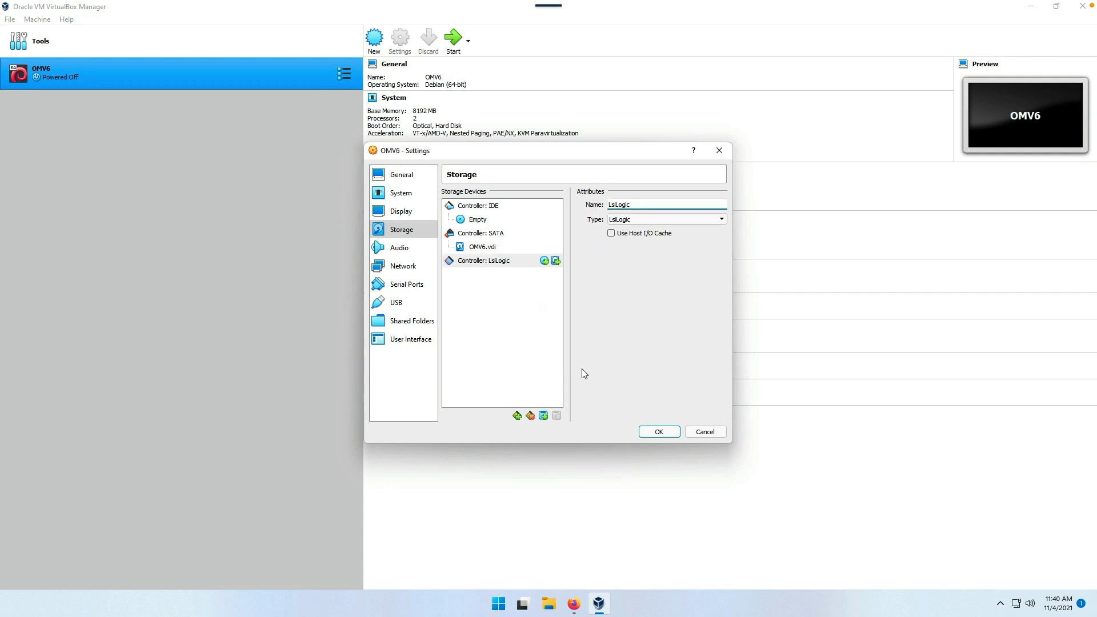
pyautogui.click(556, 261)
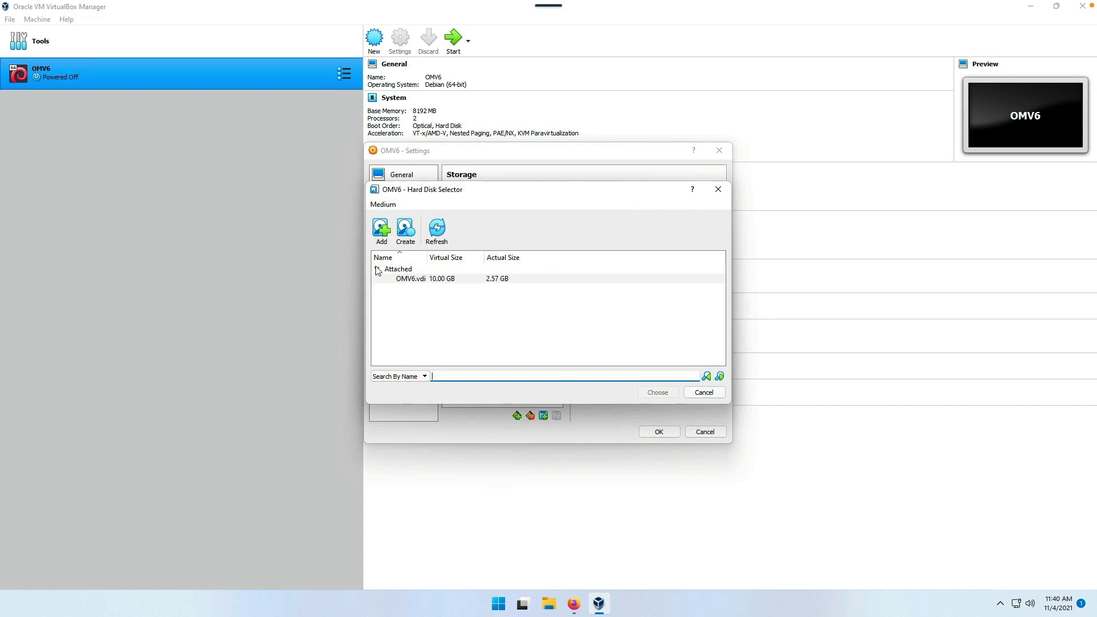
# - Create OMV6_Stor1.vdi as a dynamically allocated 20 GB VDI disk
pyautogui.click(405, 230)
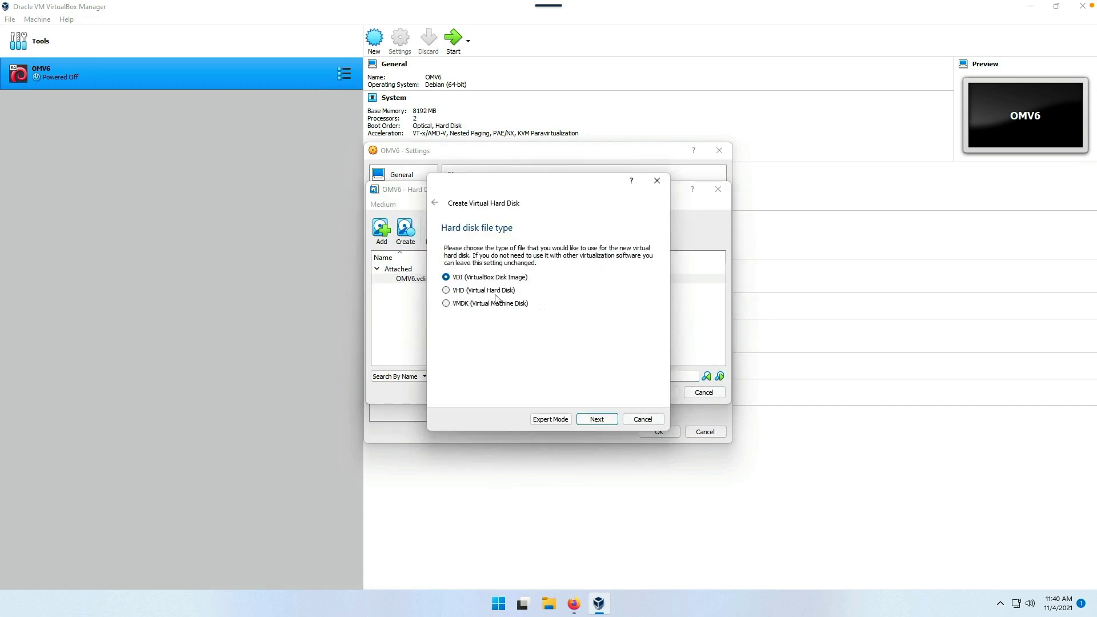
pyautogui.click(592, 423)
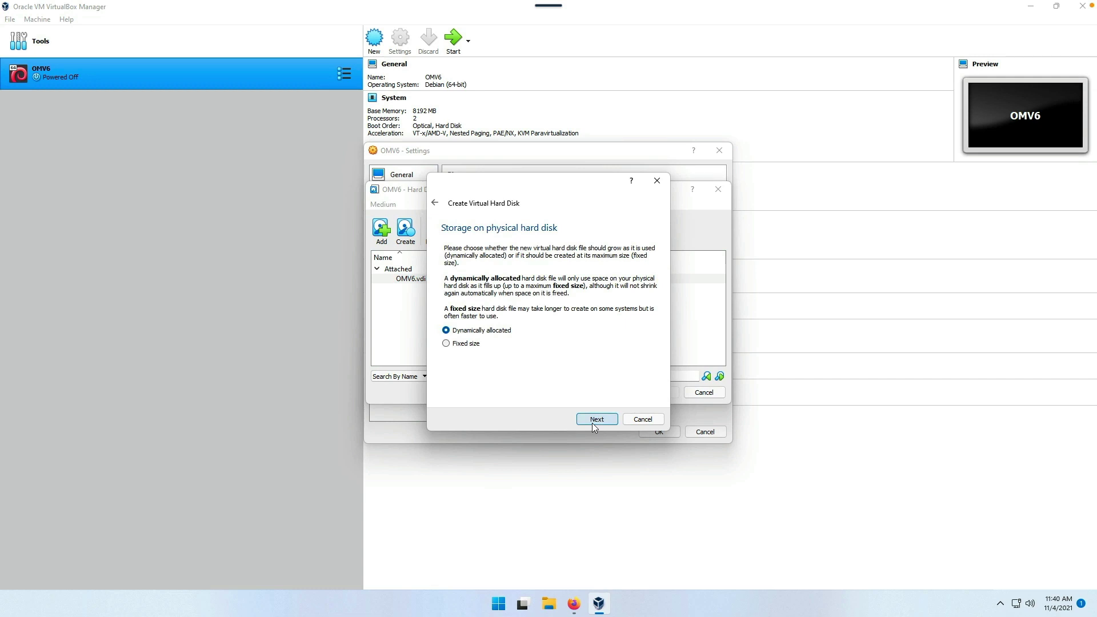
pyautogui.click(594, 420)
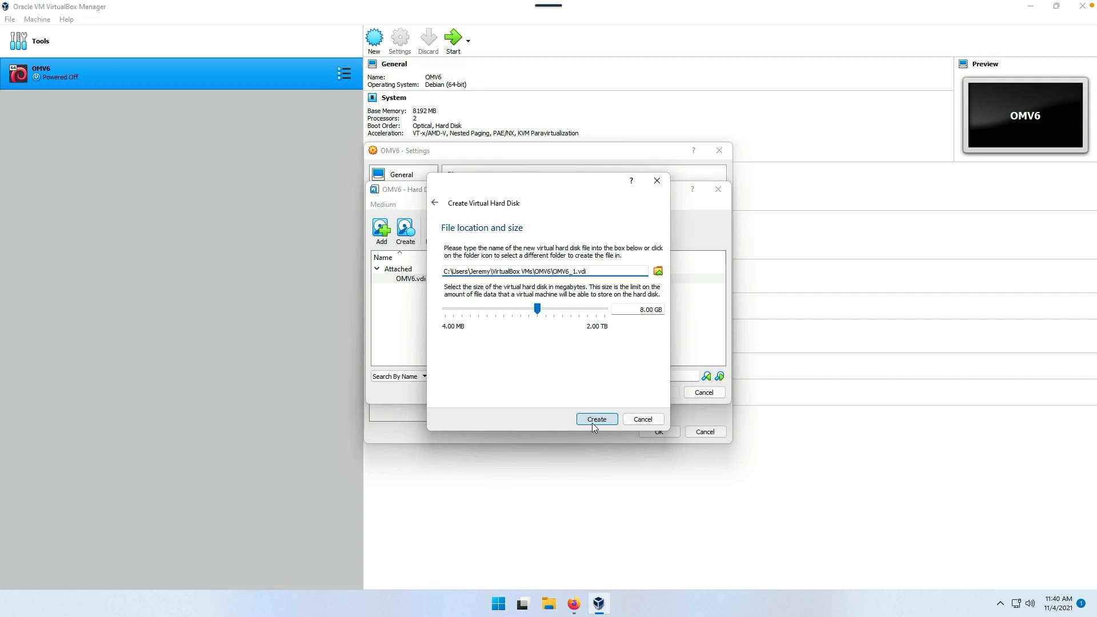
pyautogui.write('Stor')
pyautogui.doubleClick(623, 309)
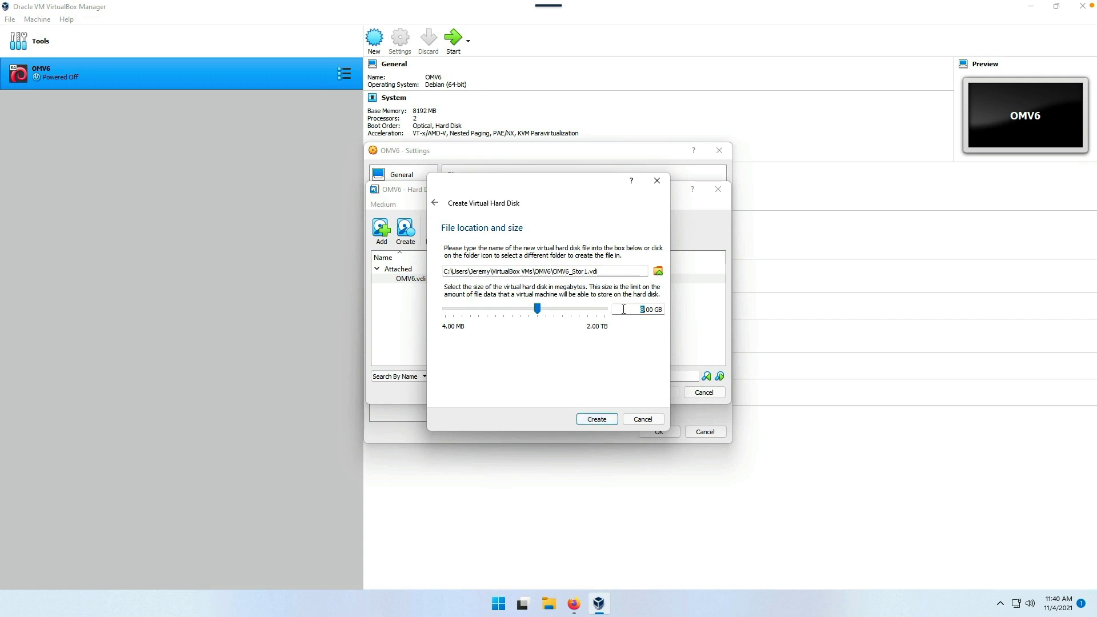
pyautogui.write('20')
pyautogui.click(596, 420)
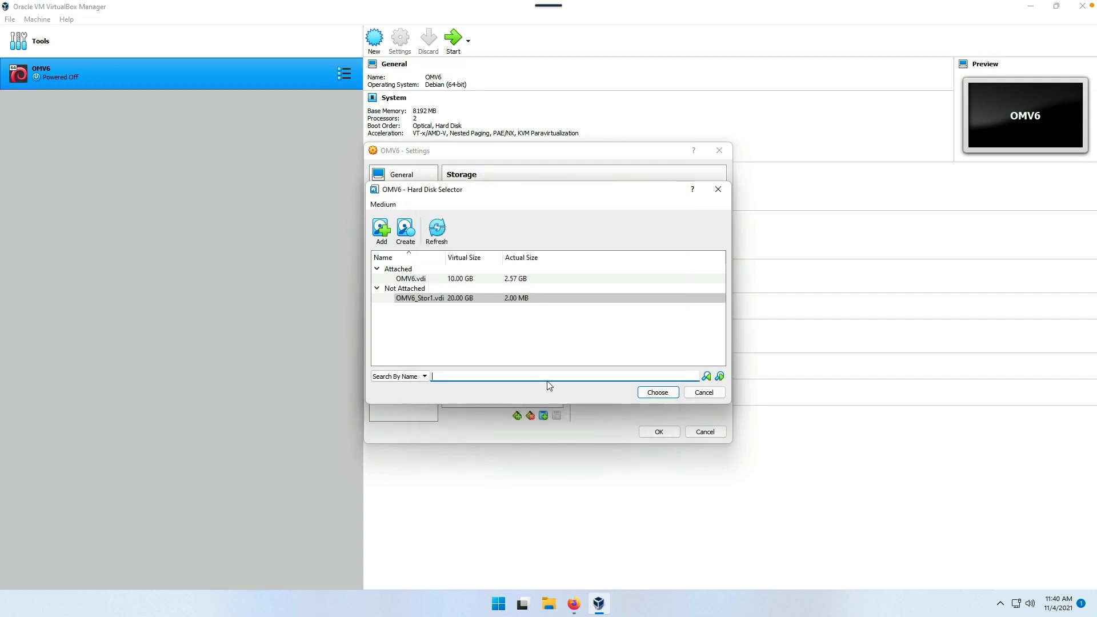
# - Create OMV6_Stor2.vdi as a dynamically allocated 20 GB VDI disk
pyautogui.click(405, 230)
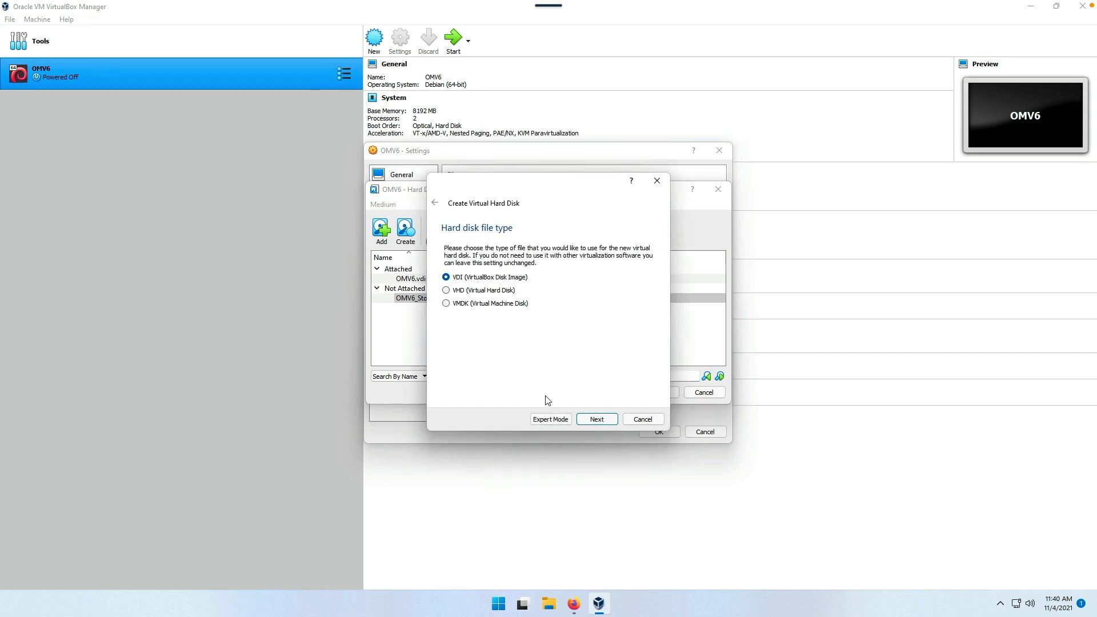
pyautogui.click(591, 422)
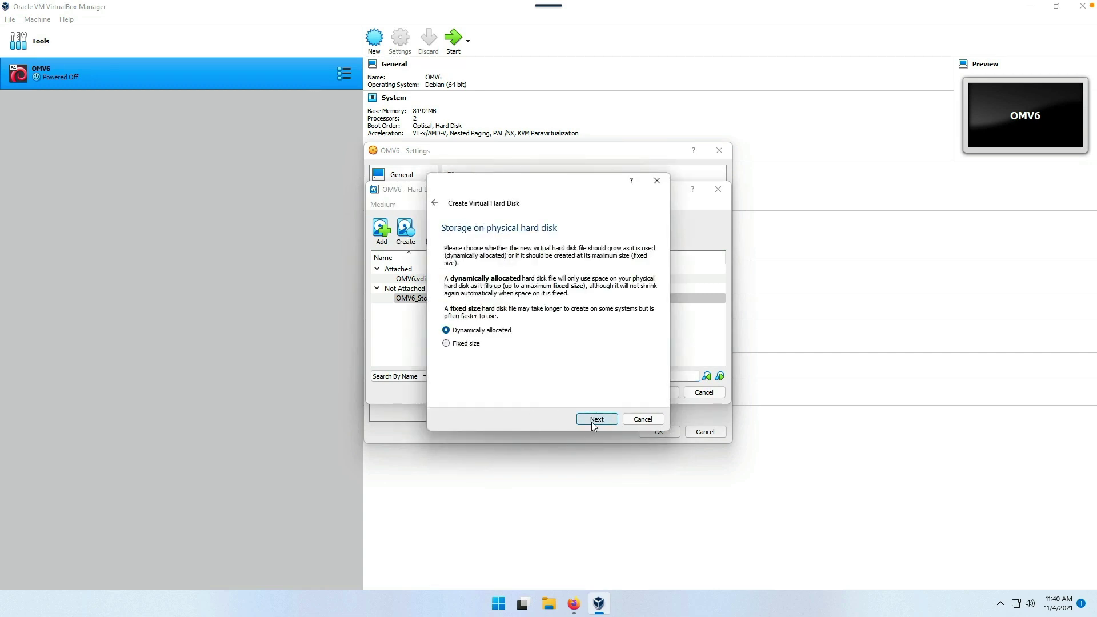
pyautogui.click(591, 422)
pyautogui.click(592, 272)
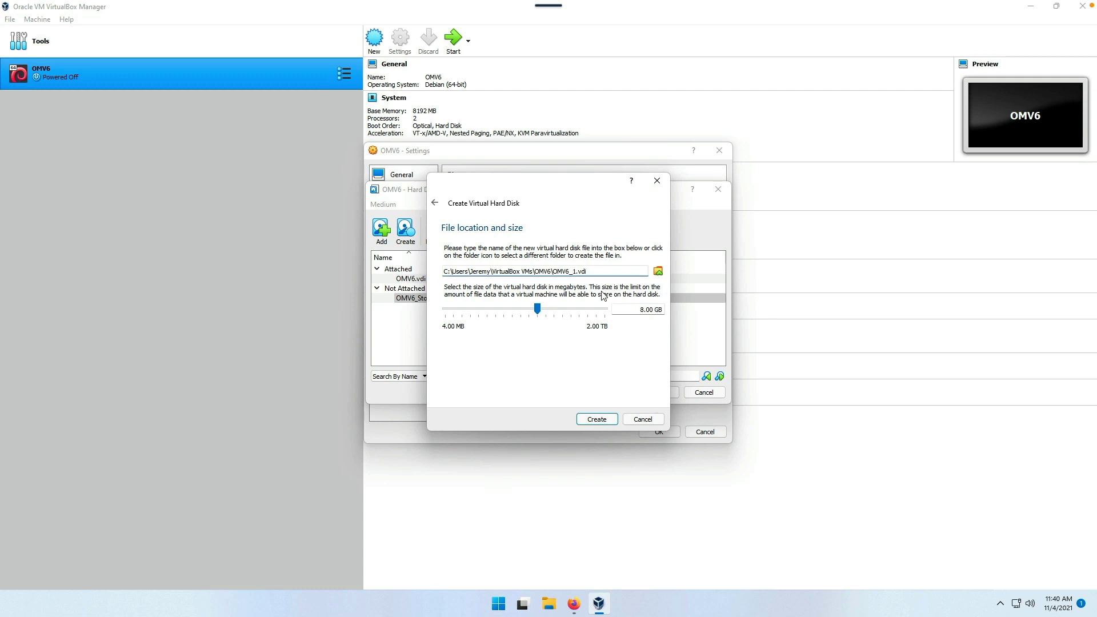
pyautogui.press('BackSpace')
pyautogui.write('Stor2')
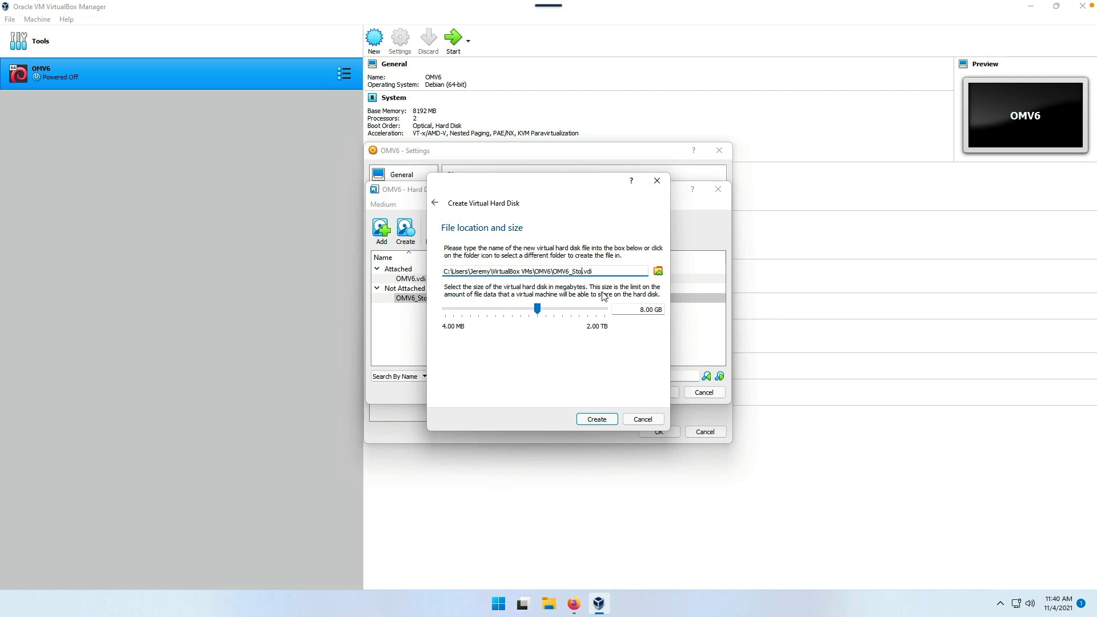
pyautogui.click(627, 311)
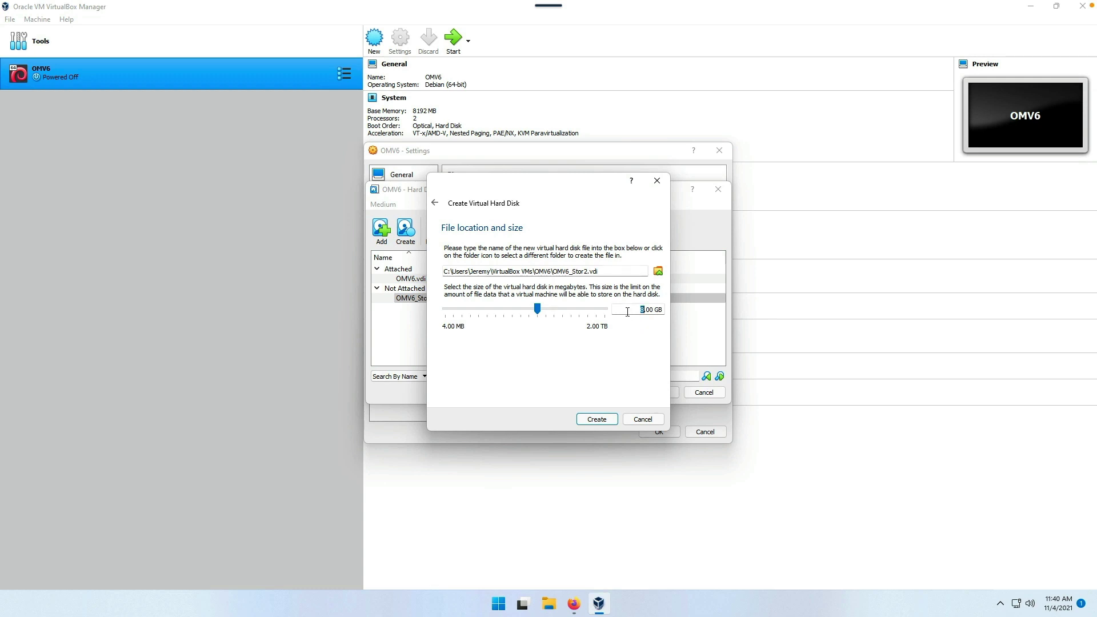
pyautogui.write('20')
pyautogui.click(590, 419)
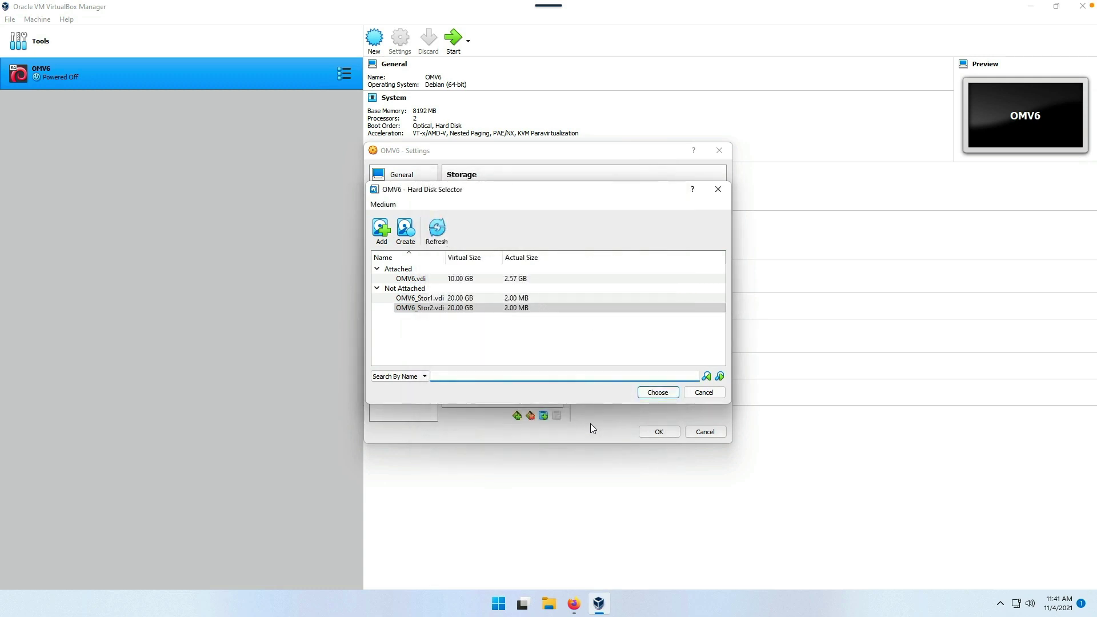
# - Attach OMV6_Stor1.vdi and OMV6_Stor2.vdi to the LsiLogic controller
pyautogui.click(454, 298)
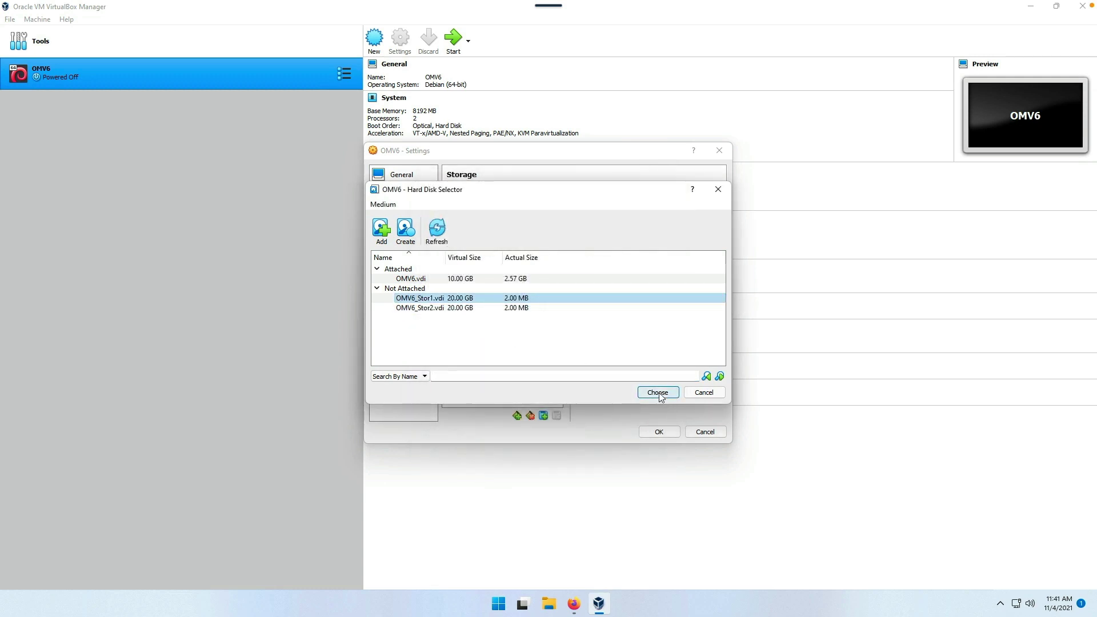
pyautogui.click(659, 392)
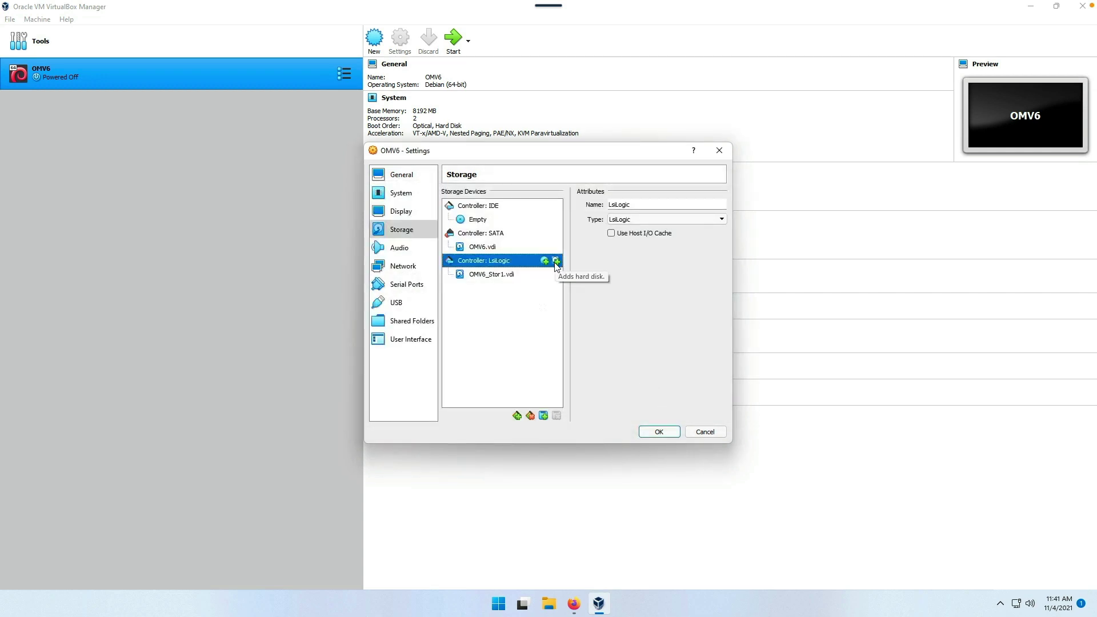
pyautogui.click(556, 261)
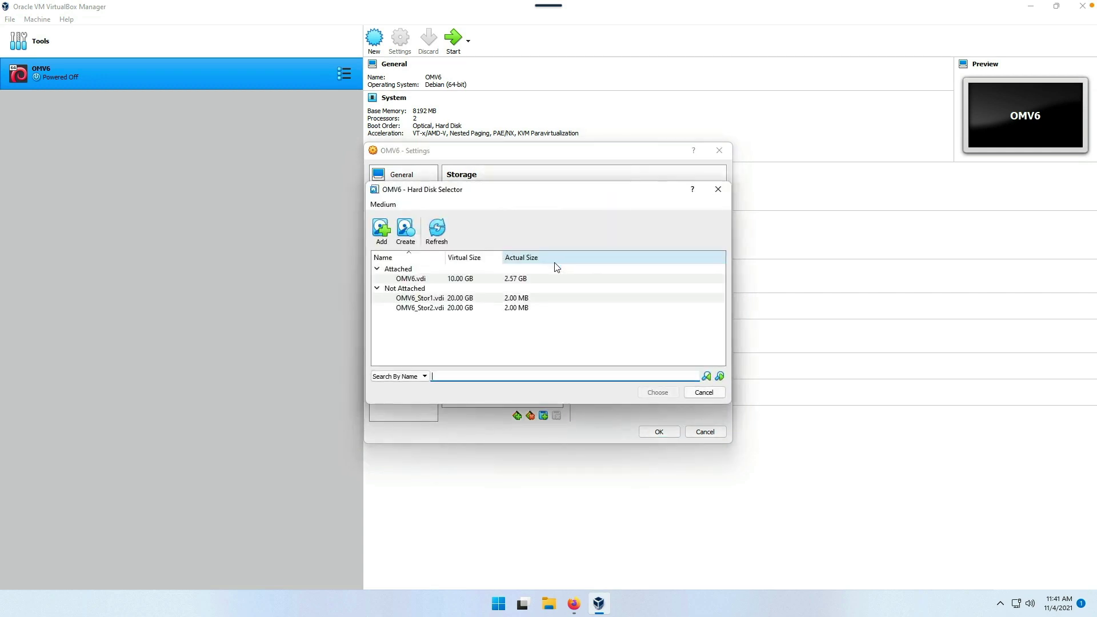
pyautogui.click(431, 311)
pyautogui.click(658, 393)
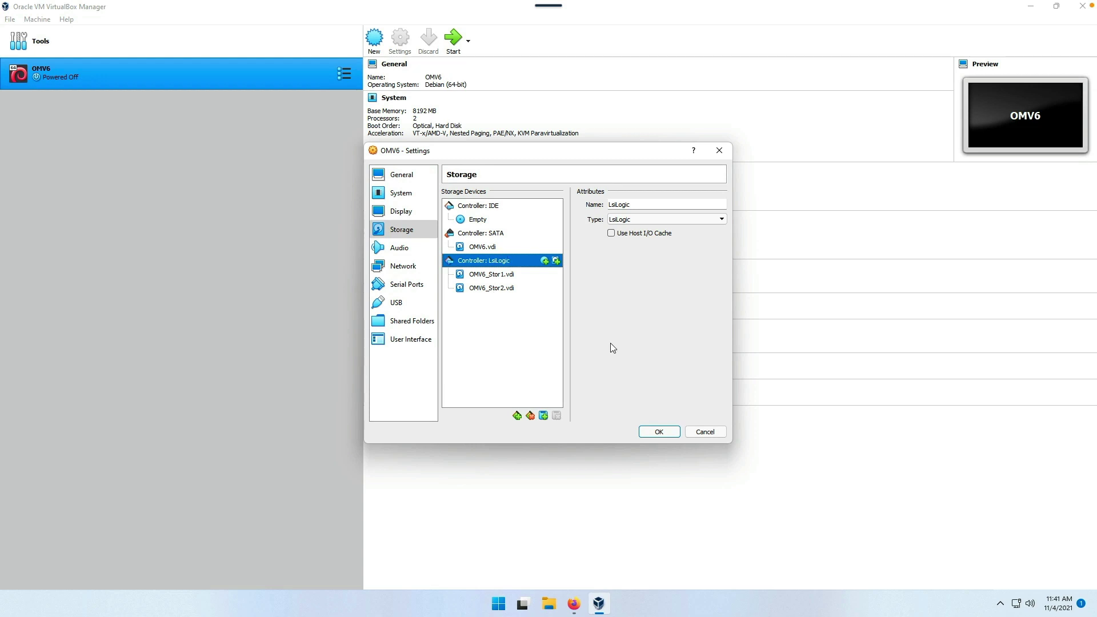
# - Mark both Stor disks as solid-state drives and save the storage settings
pyautogui.click(485, 279)
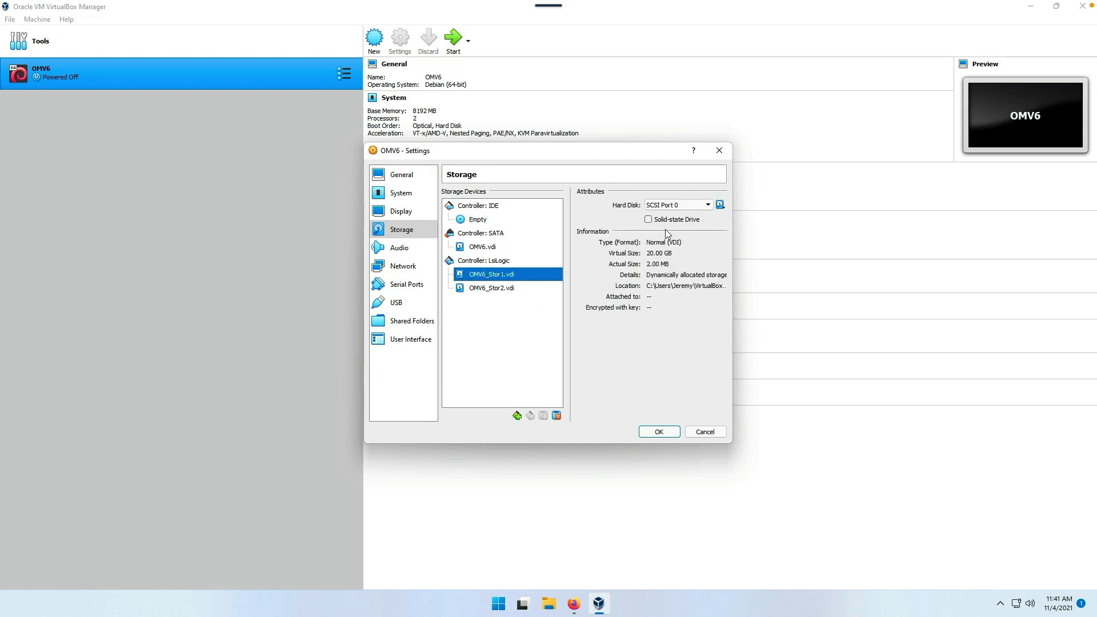
pyautogui.click(648, 220)
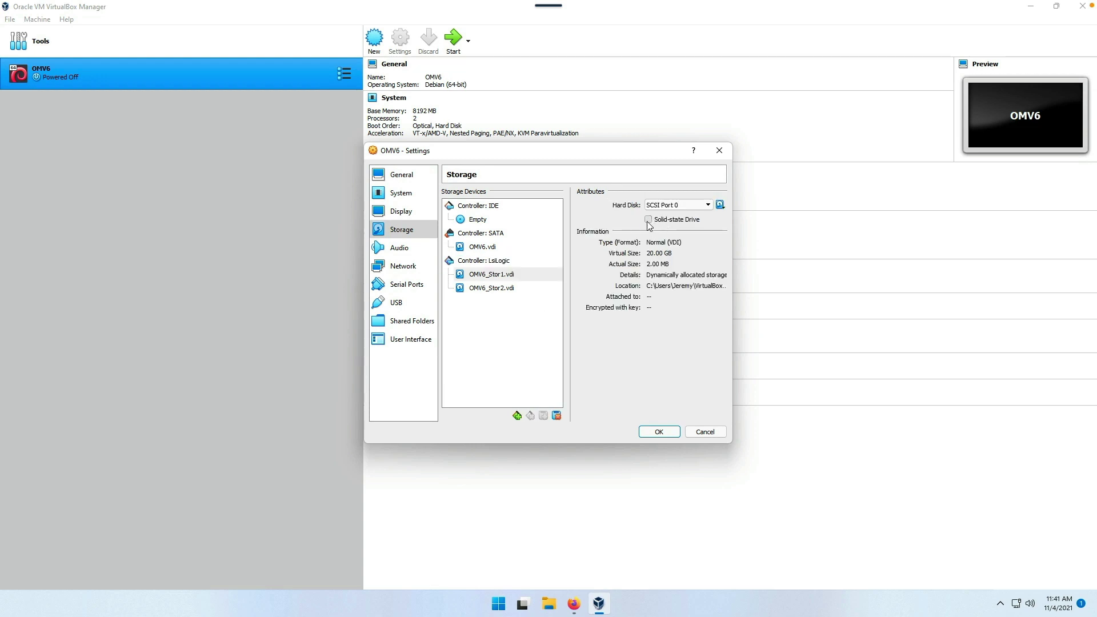
pyautogui.click(496, 289)
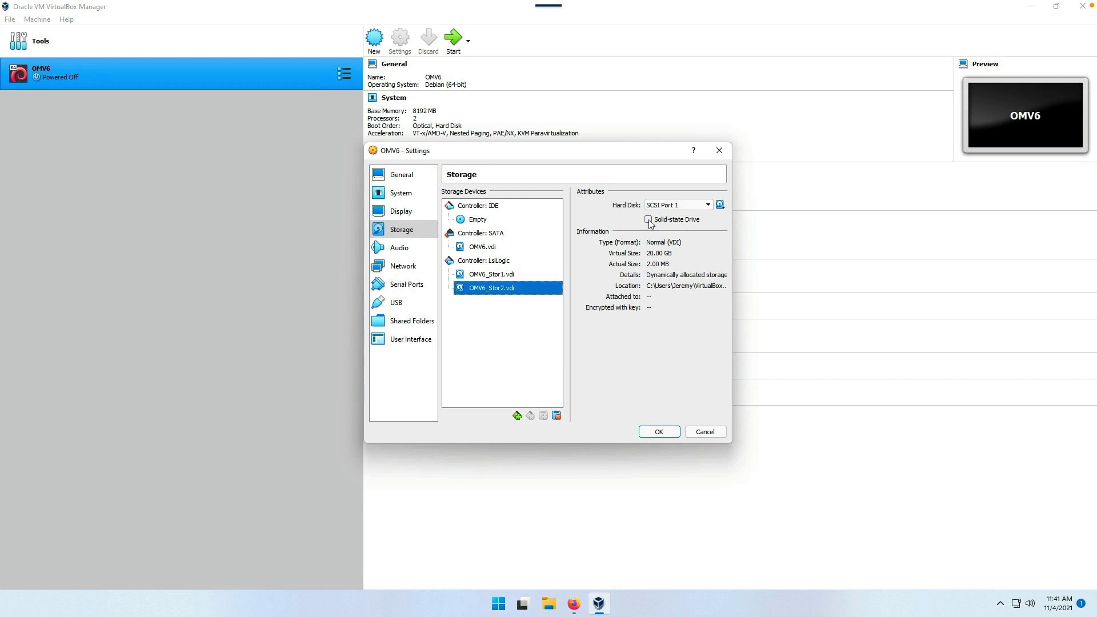
pyautogui.click(648, 220)
pyautogui.click(659, 431)
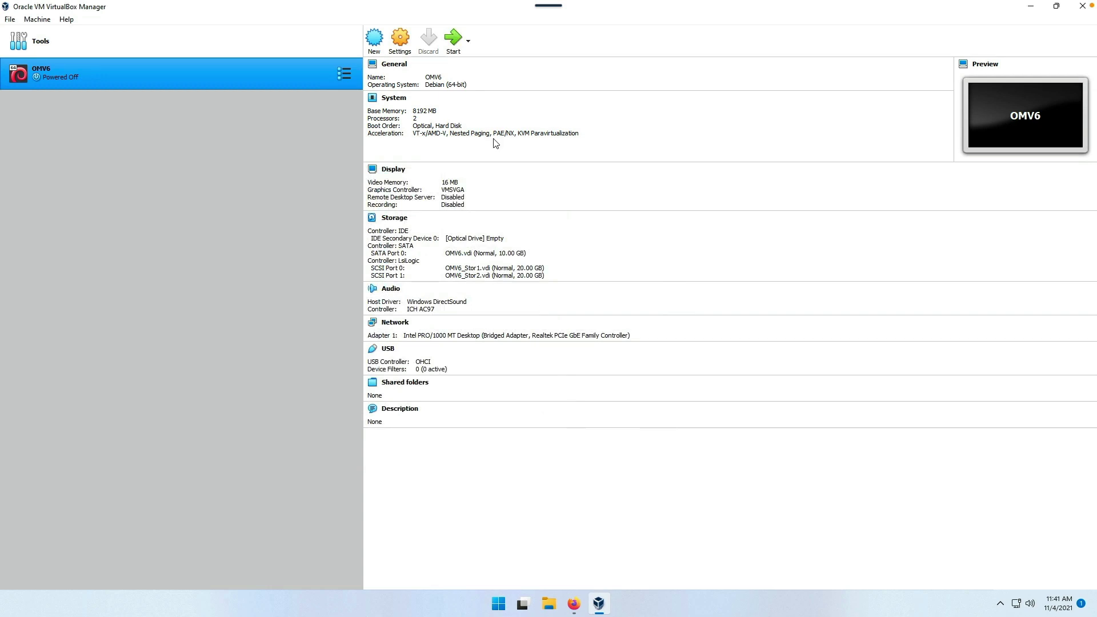
# - Boot the OMV6 virtual machine and switch to the openmediavault login in the browser
pyautogui.click(461, 39)
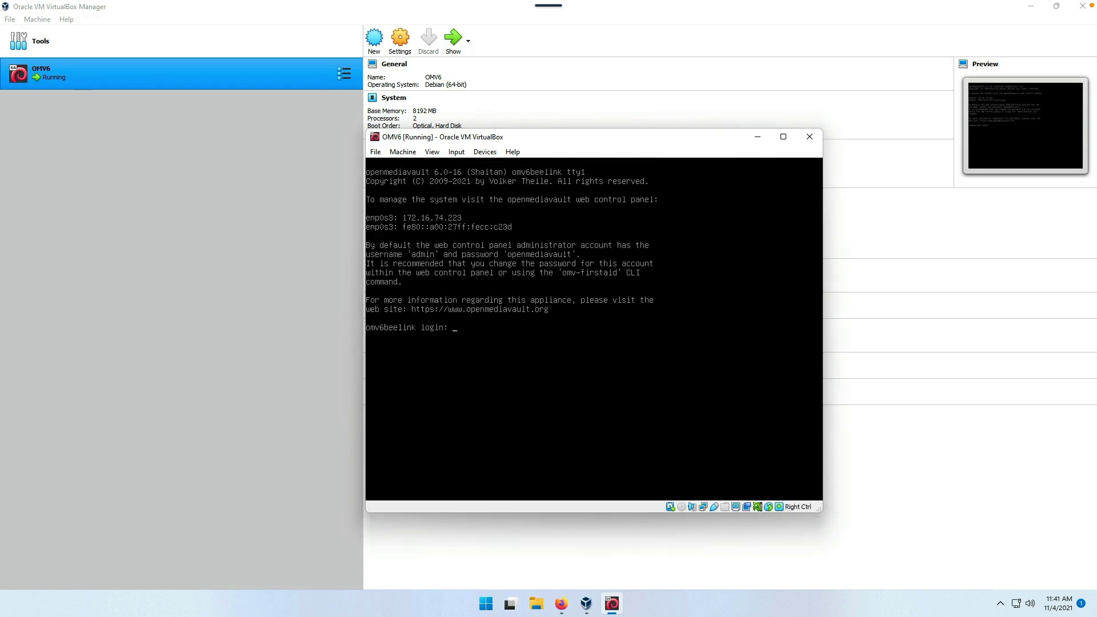
pyautogui.click(561, 604)
# - Log in to openmediavault as admin
pyautogui.write('admin')
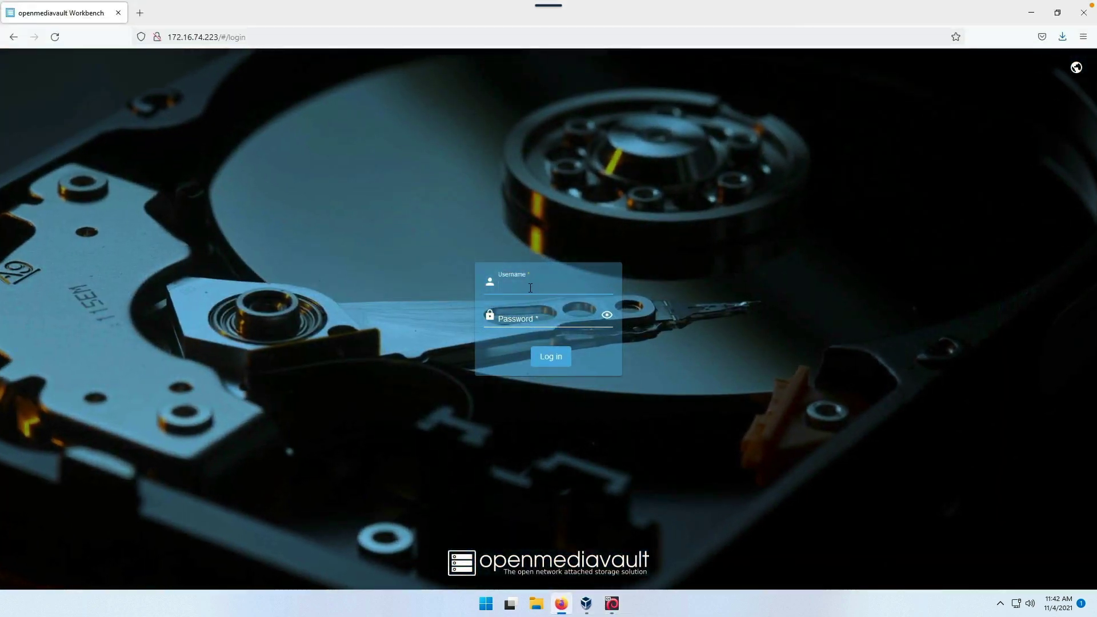
pyautogui.press('Tab')
pyautogui.write('******')
pyautogui.press('Return')
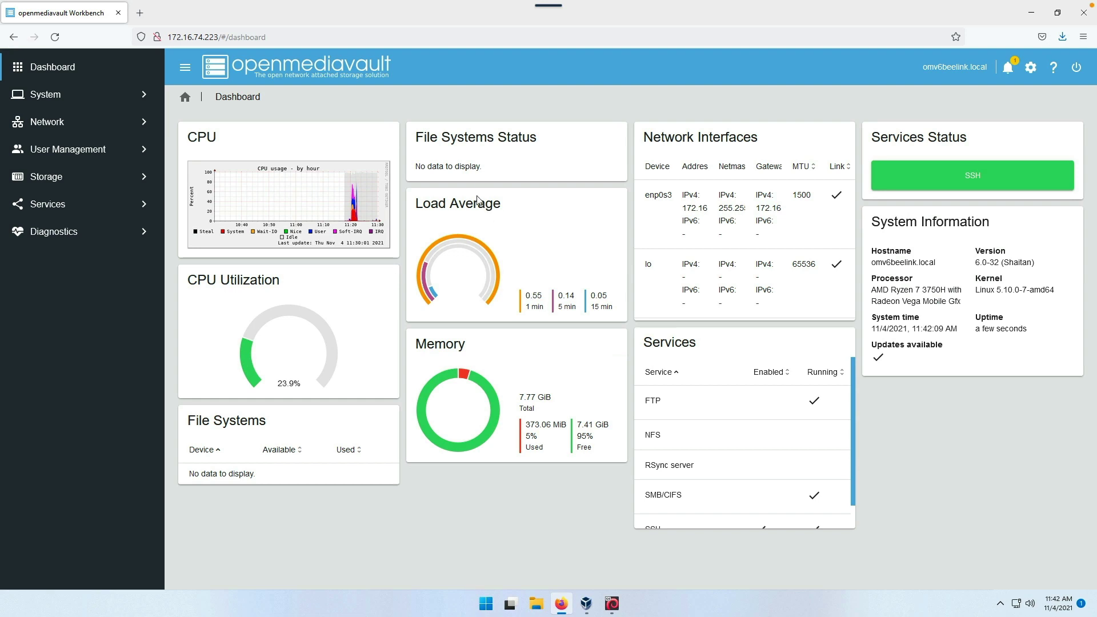
# - Look through the Storage pages: Disks, RAID Management and File Systems
pyautogui.click(56, 180)
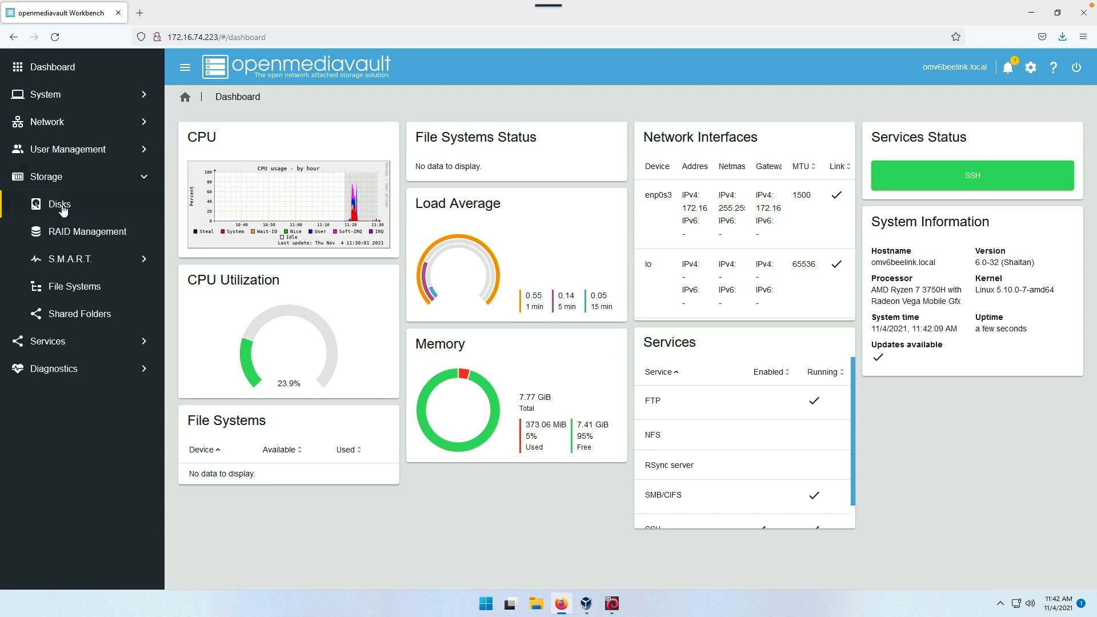
pyautogui.click(60, 206)
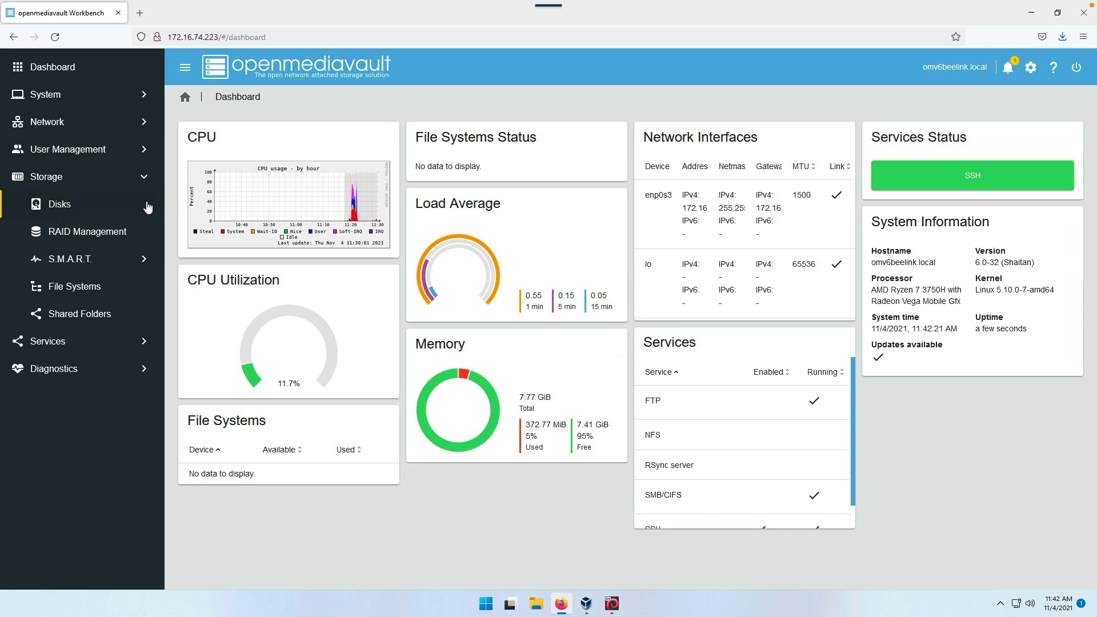
pyautogui.click(67, 236)
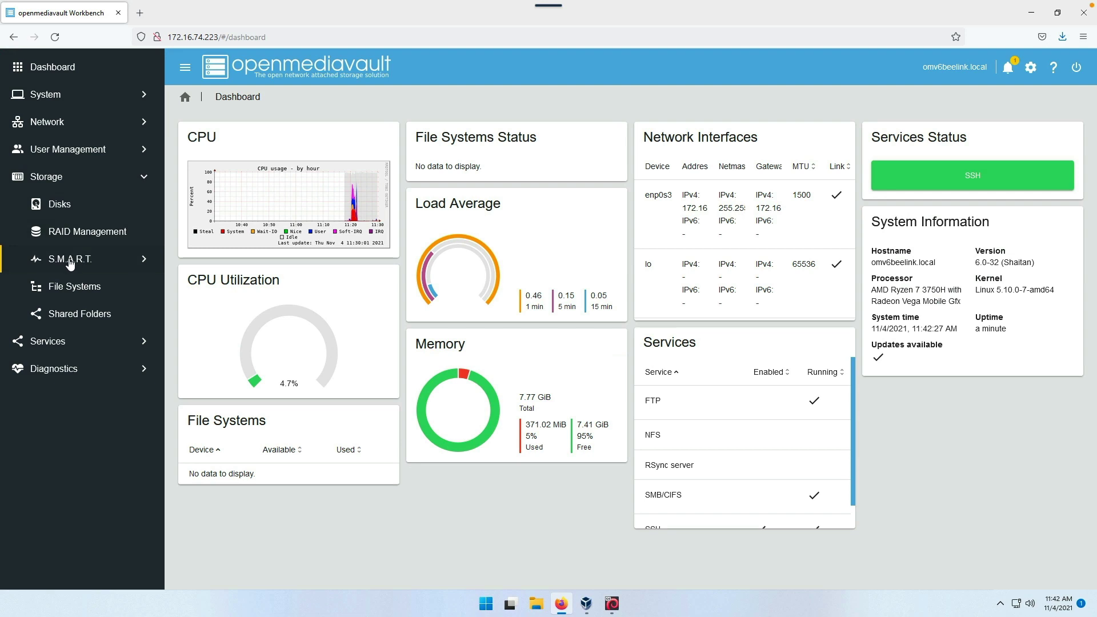
pyautogui.click(73, 289)
# - Look through the Services Rsync server options, then bring up the power options
pyautogui.click(57, 345)
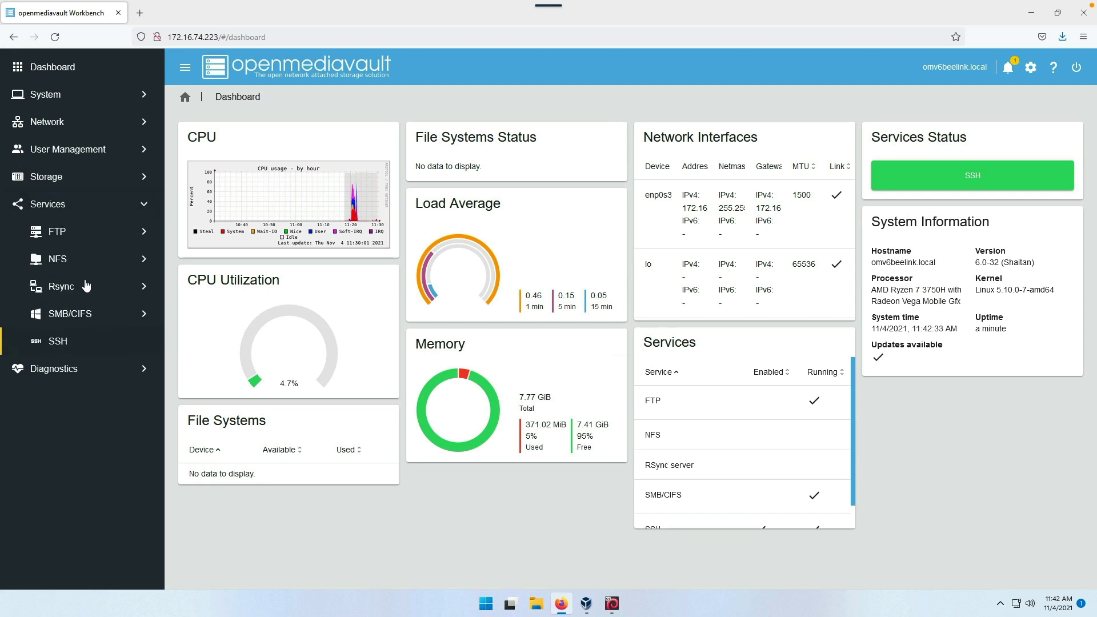
pyautogui.click(61, 288)
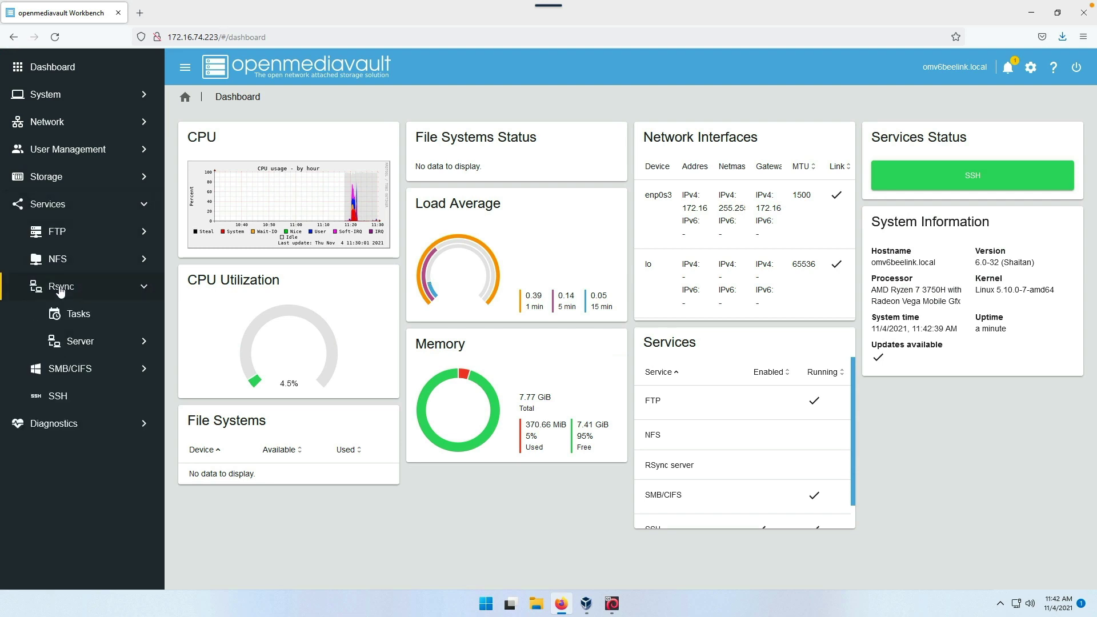
pyautogui.click(82, 346)
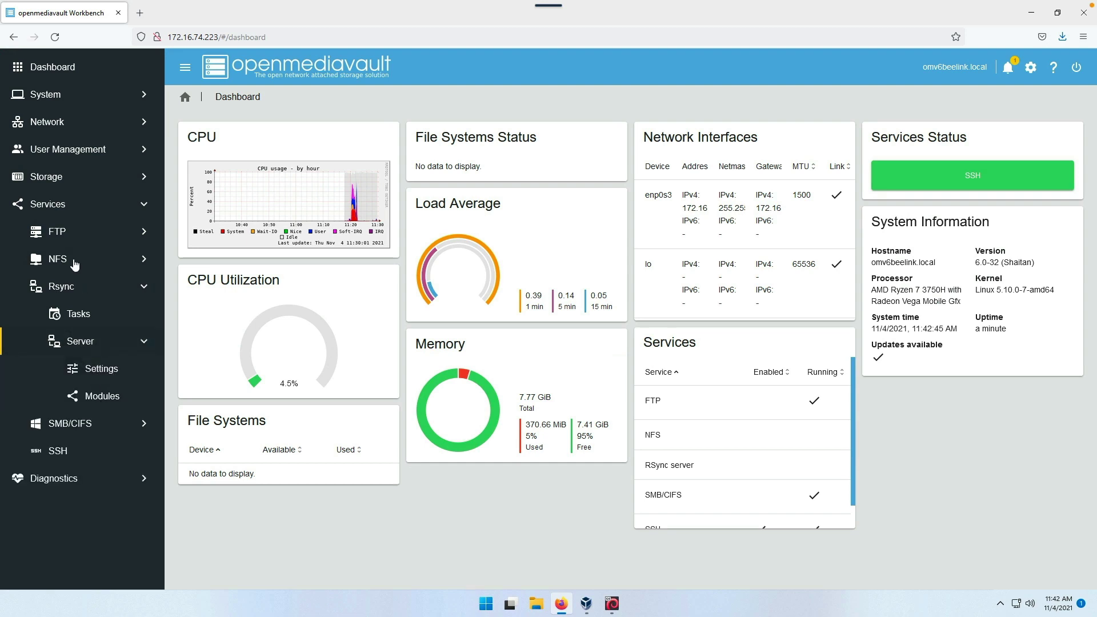
pyautogui.click(1077, 67)
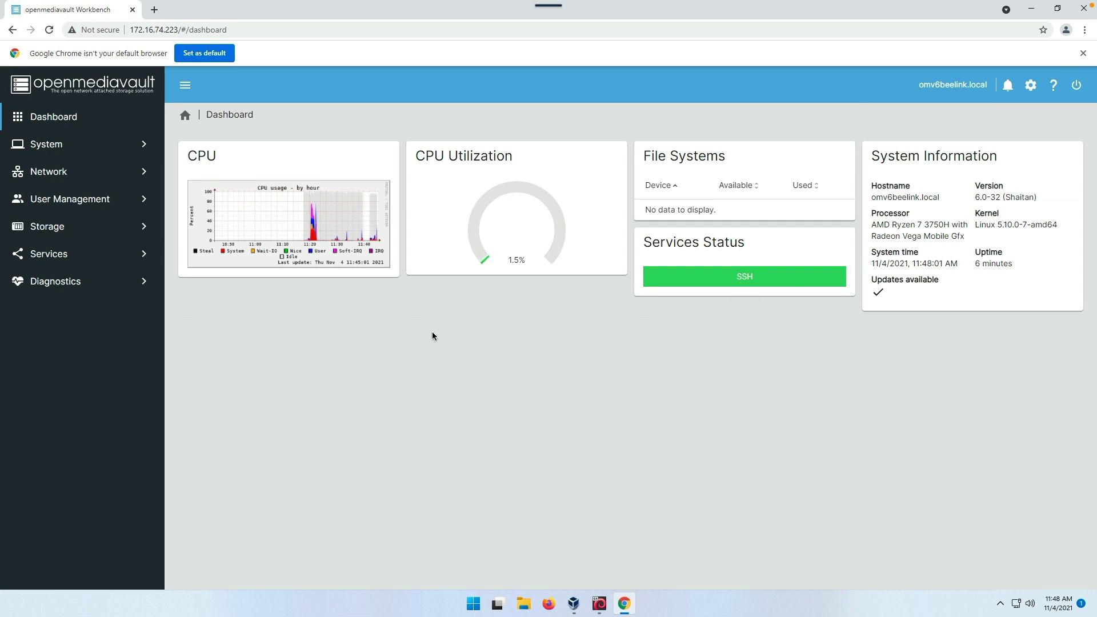
# - Review the installed disks under Storage, checking the /dev/sdb entry
pyautogui.click(47, 227)
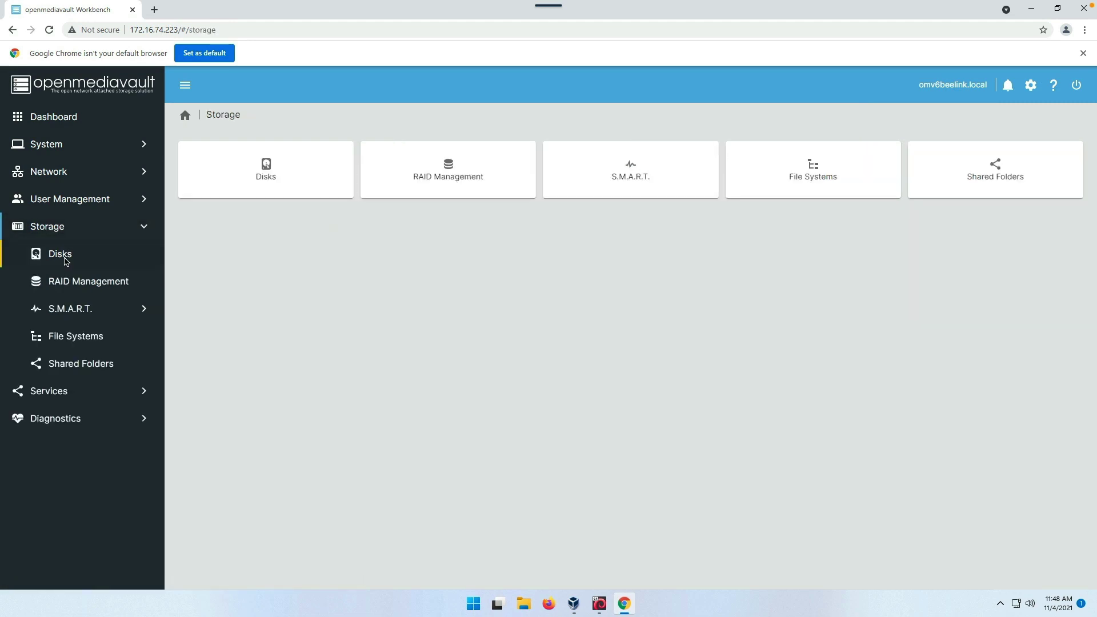
pyautogui.click(66, 261)
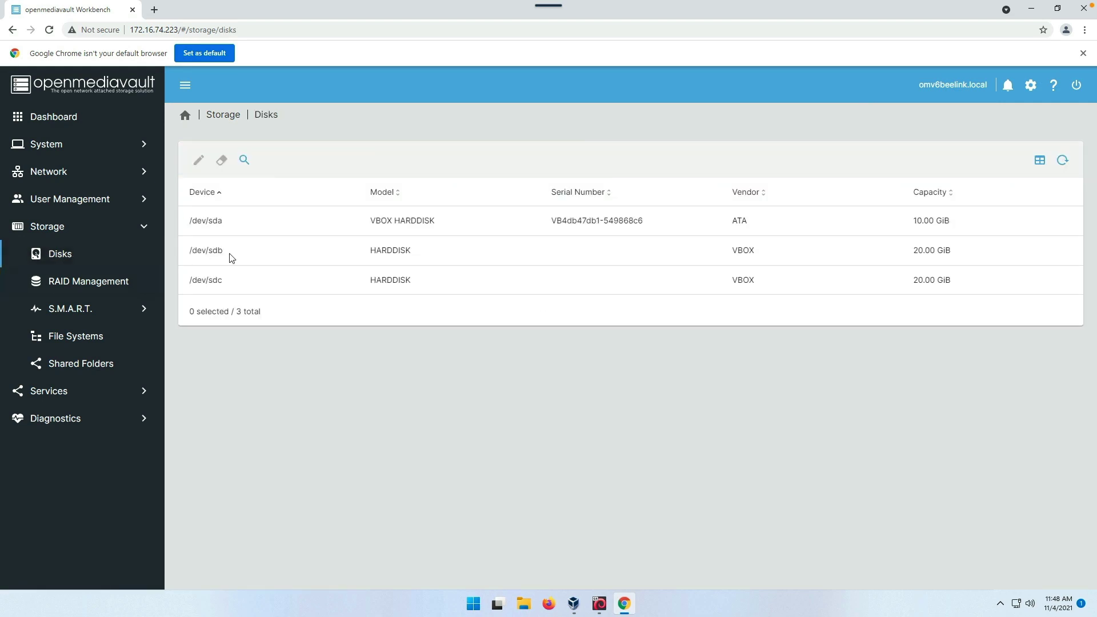
pyautogui.click(322, 252)
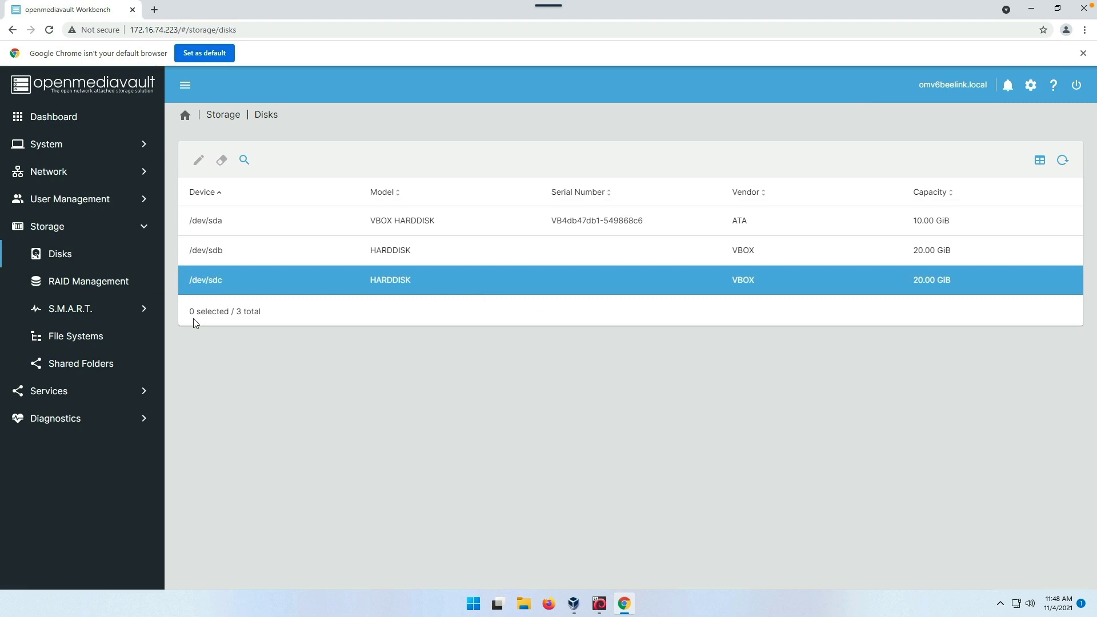
# - Define a new Mirror RAID array using disks /dev/sdb and /dev/sdc
pyautogui.click(101, 287)
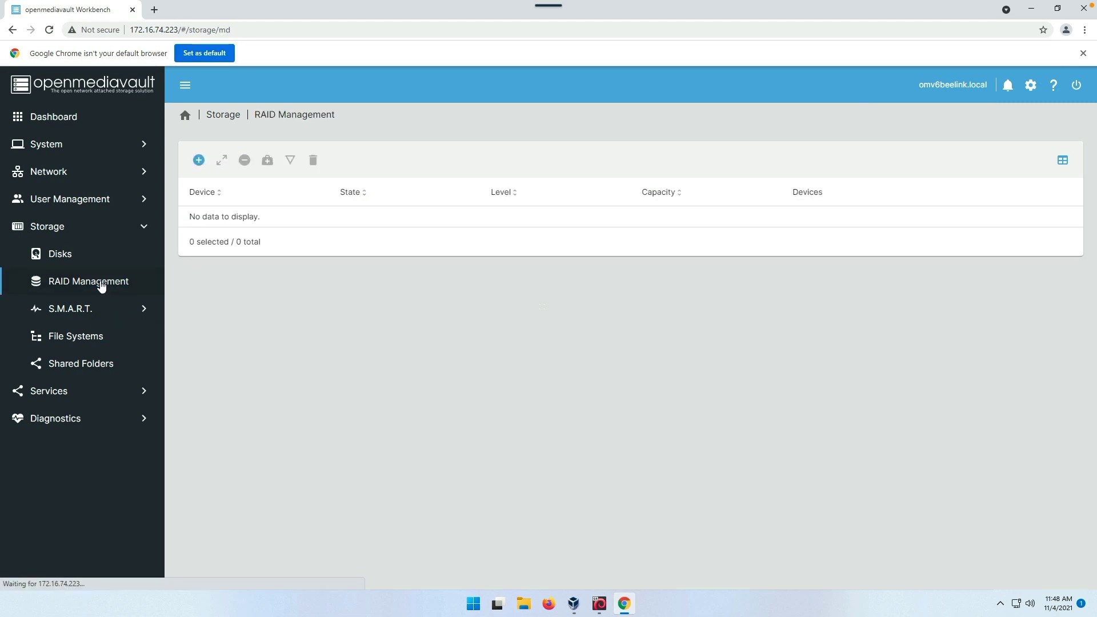
pyautogui.click(199, 161)
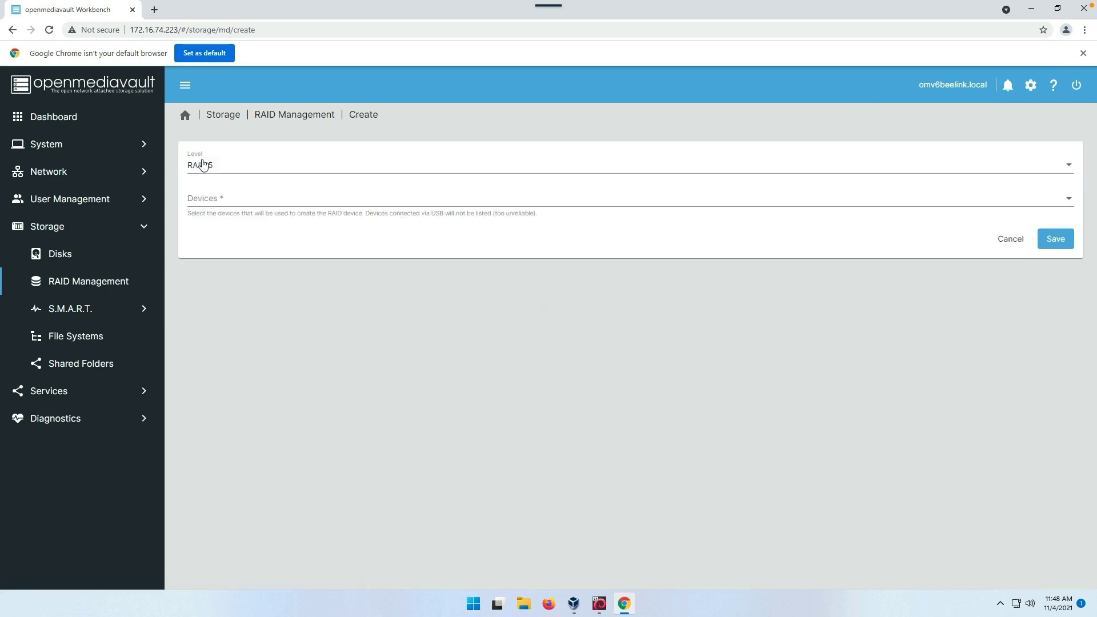
pyautogui.click(256, 169)
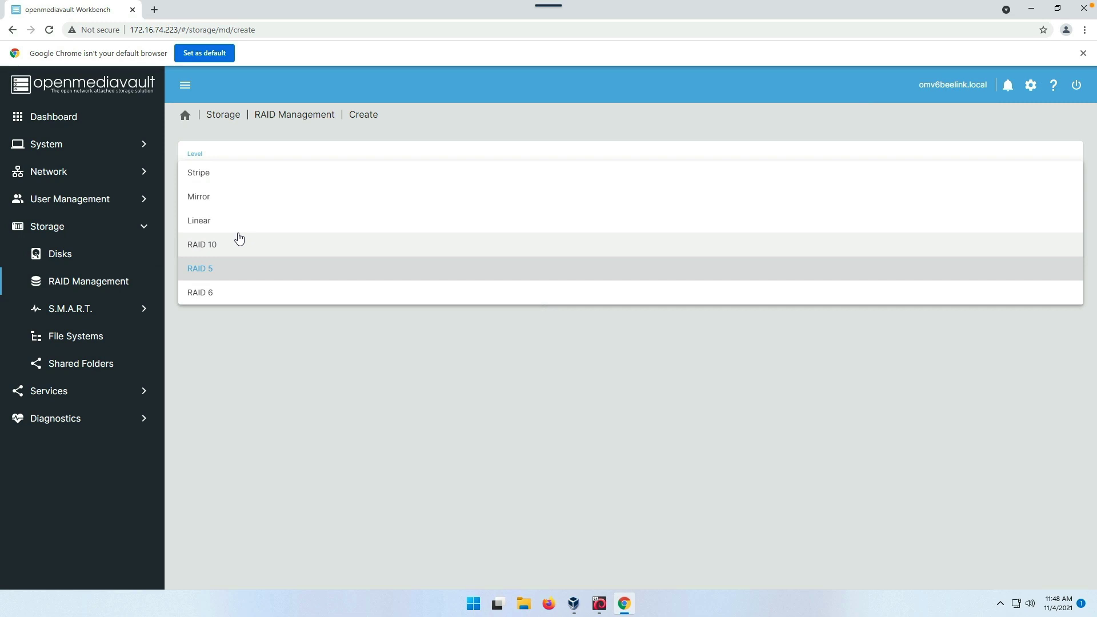
pyautogui.click(194, 197)
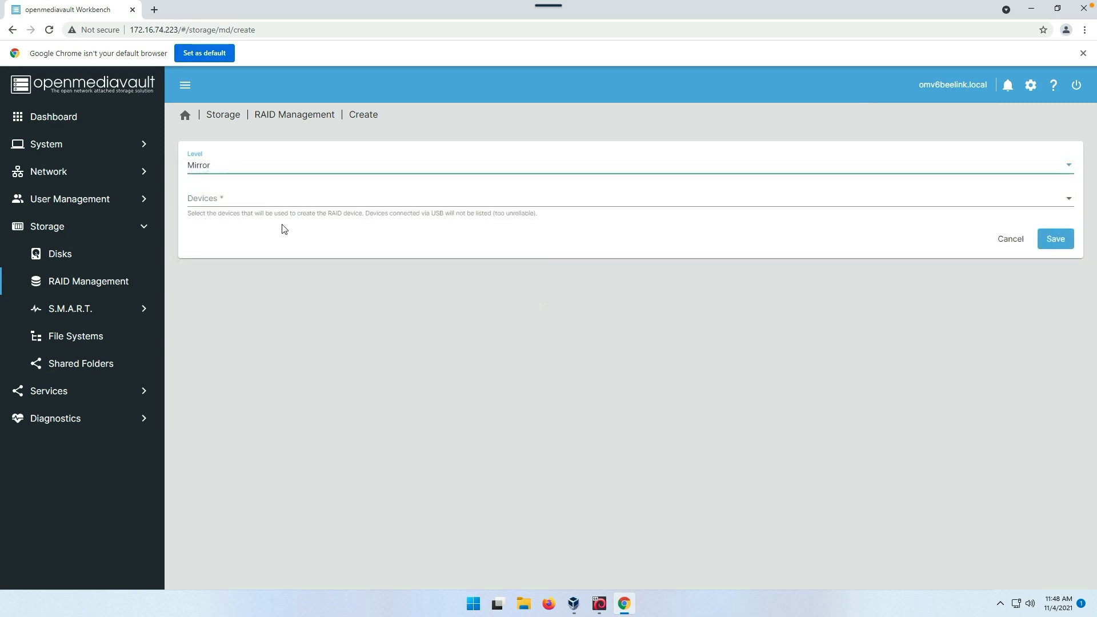
pyautogui.click(254, 200)
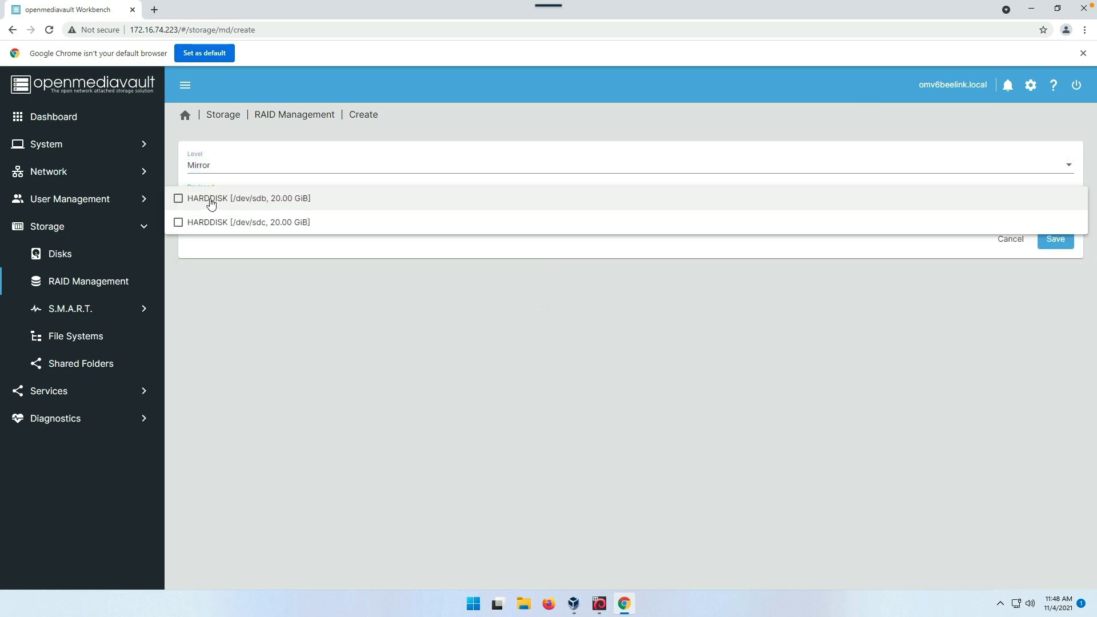
pyautogui.click(177, 198)
pyautogui.click(178, 222)
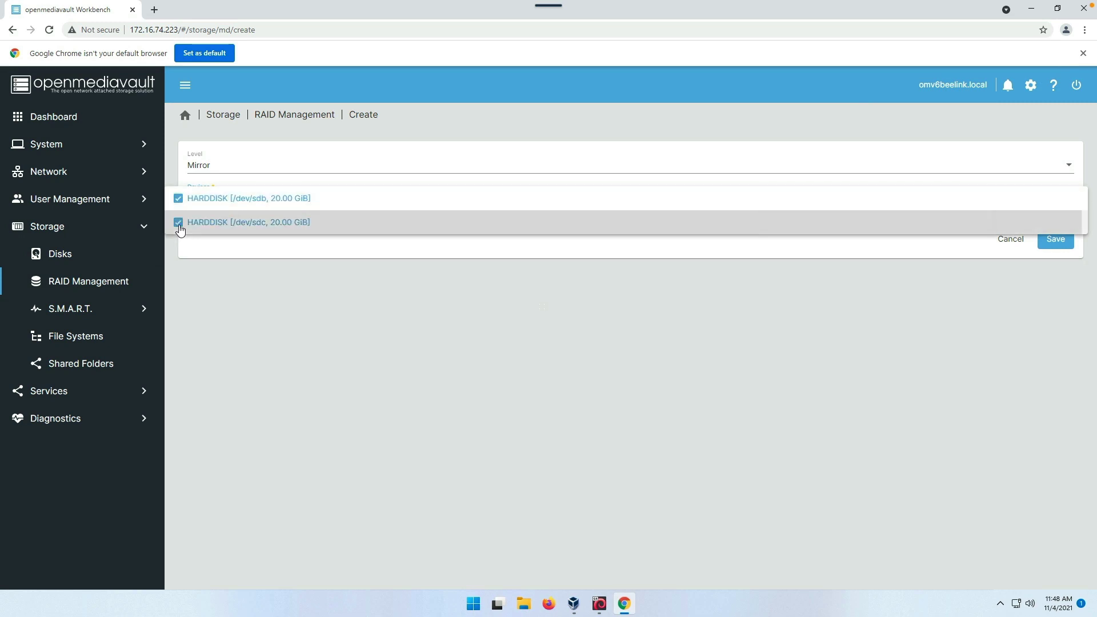
pyautogui.click(945, 313)
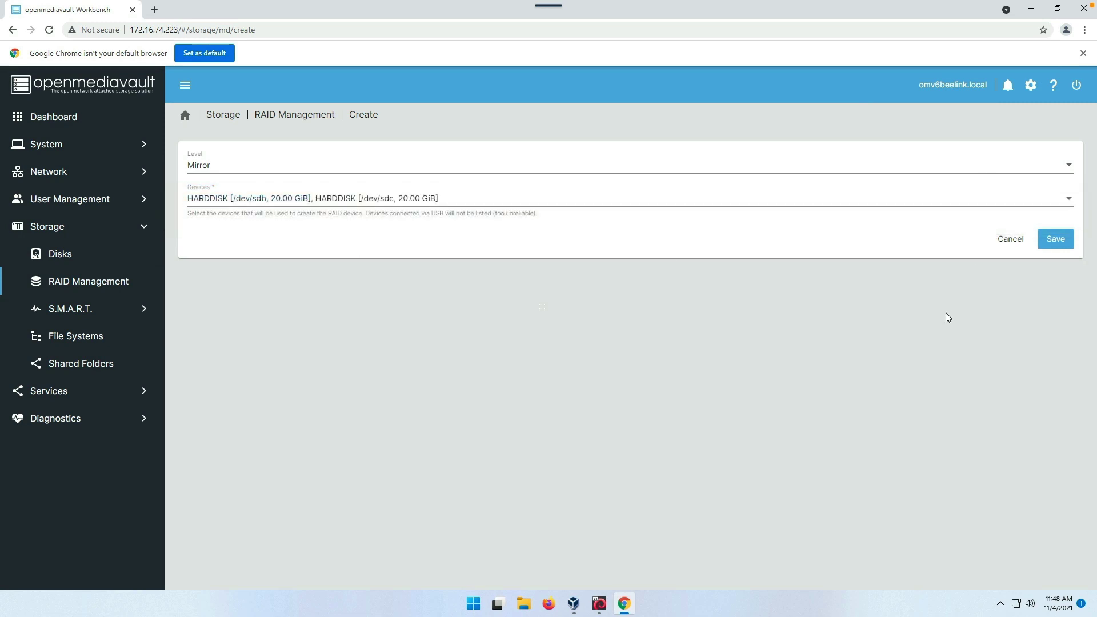
# - Save the /dev/md0 mirror array and apply the pending configuration changes
pyautogui.click(1057, 240)
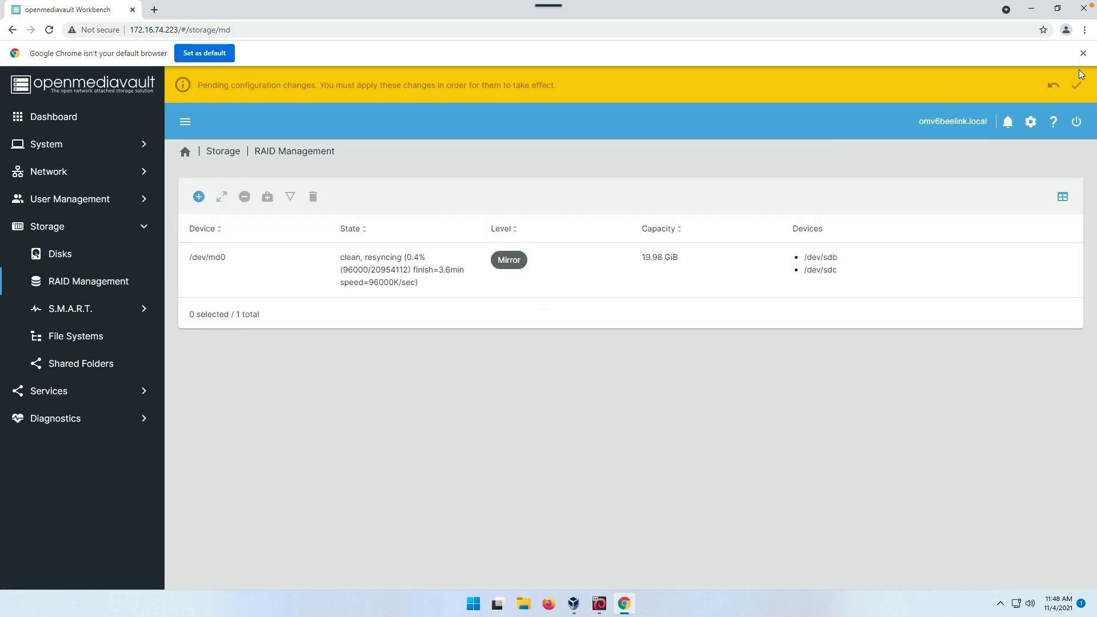
pyautogui.click(1075, 86)
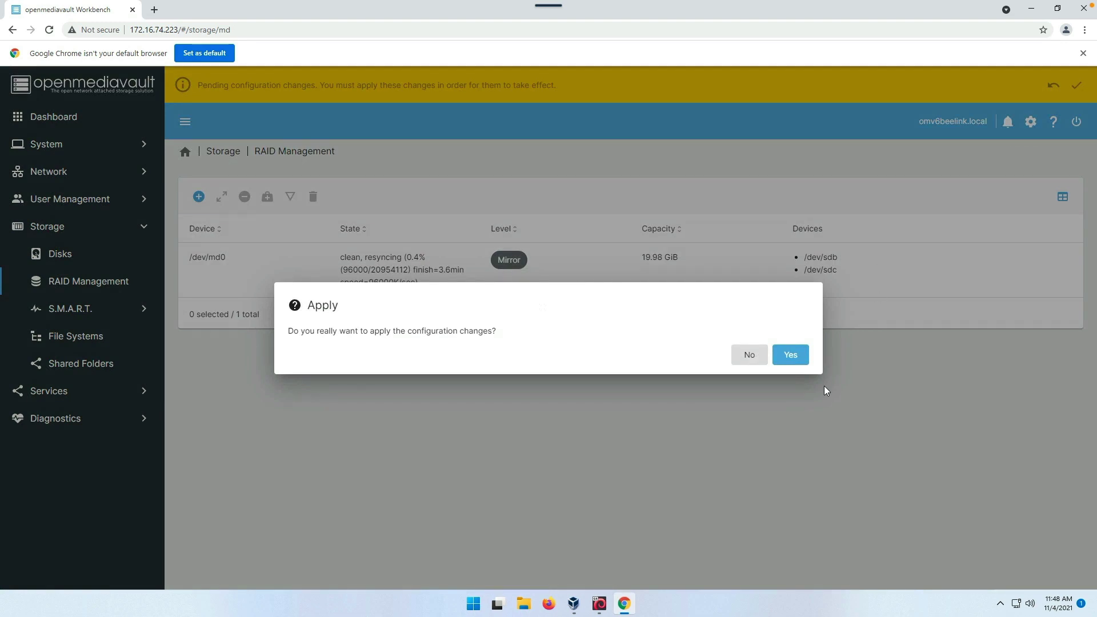
pyautogui.click(802, 360)
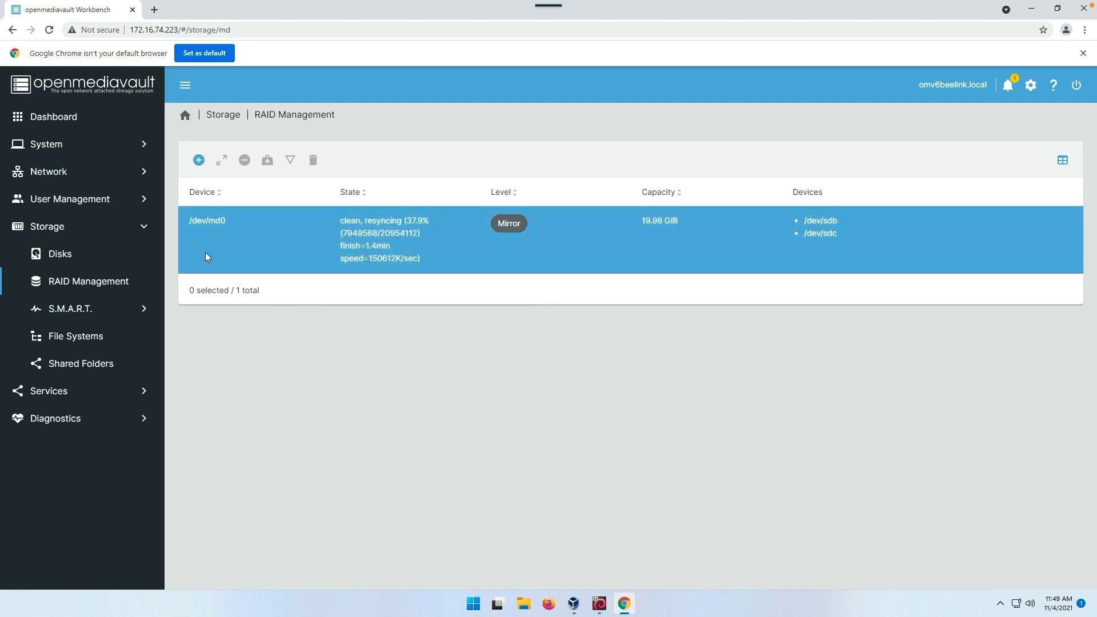
pyautogui.click(84, 338)
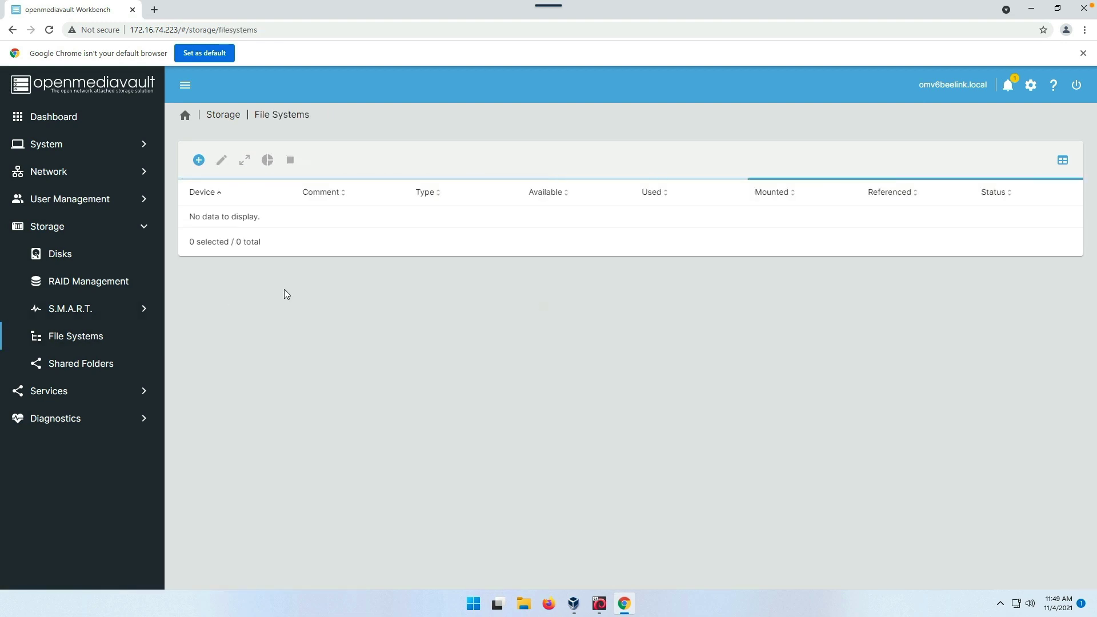
# - Create a BTRFS file system on the /dev/md0 software RAID device and close the output
pyautogui.click(199, 160)
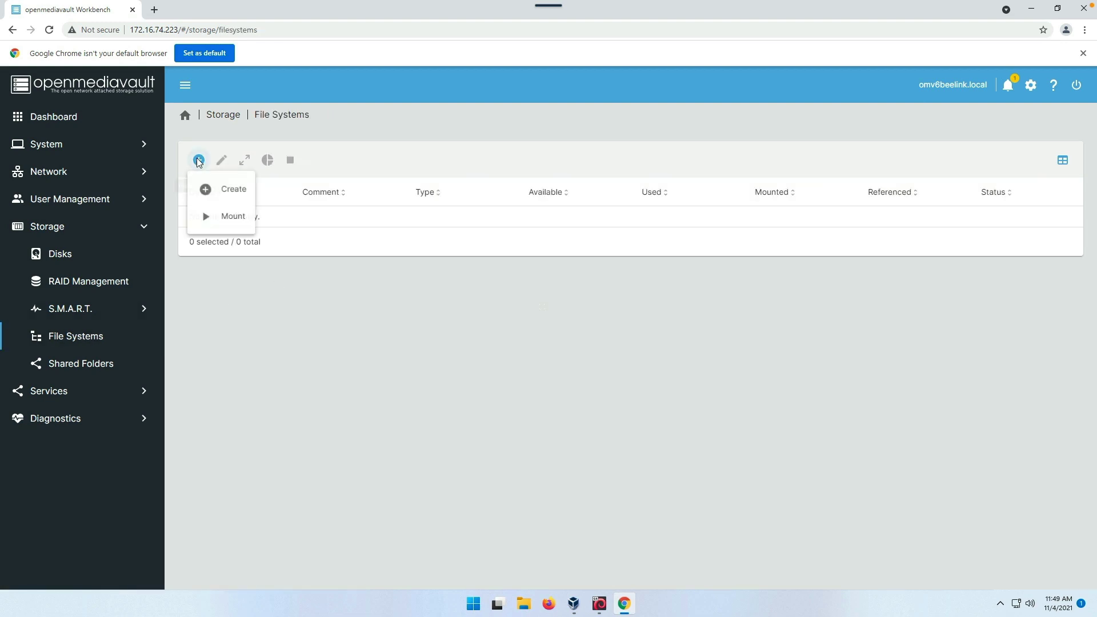
pyautogui.click(227, 194)
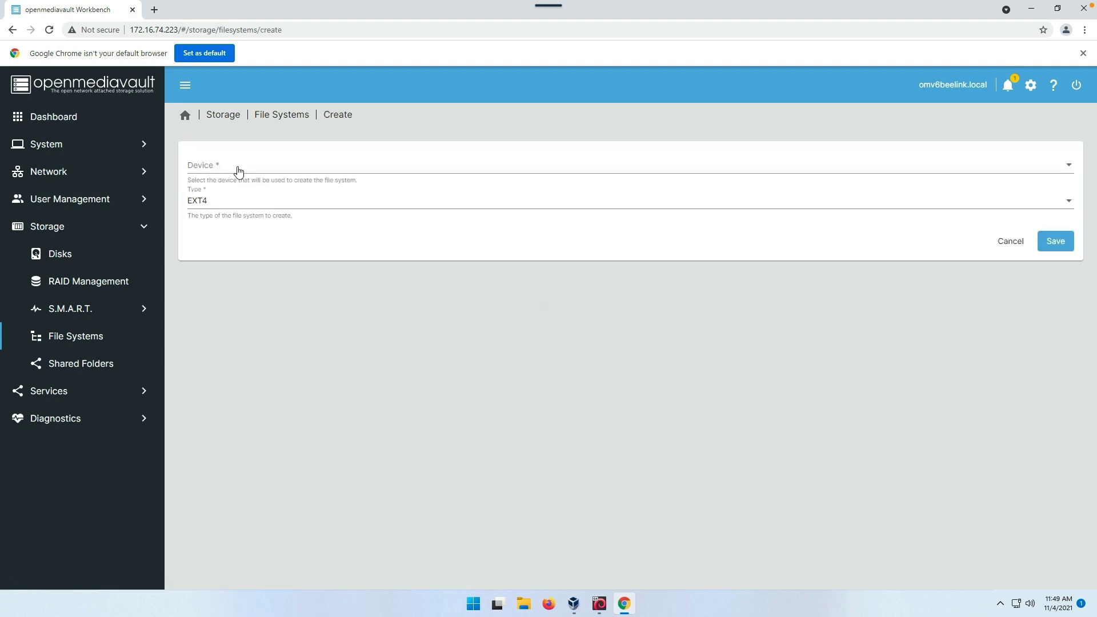
pyautogui.click(238, 171)
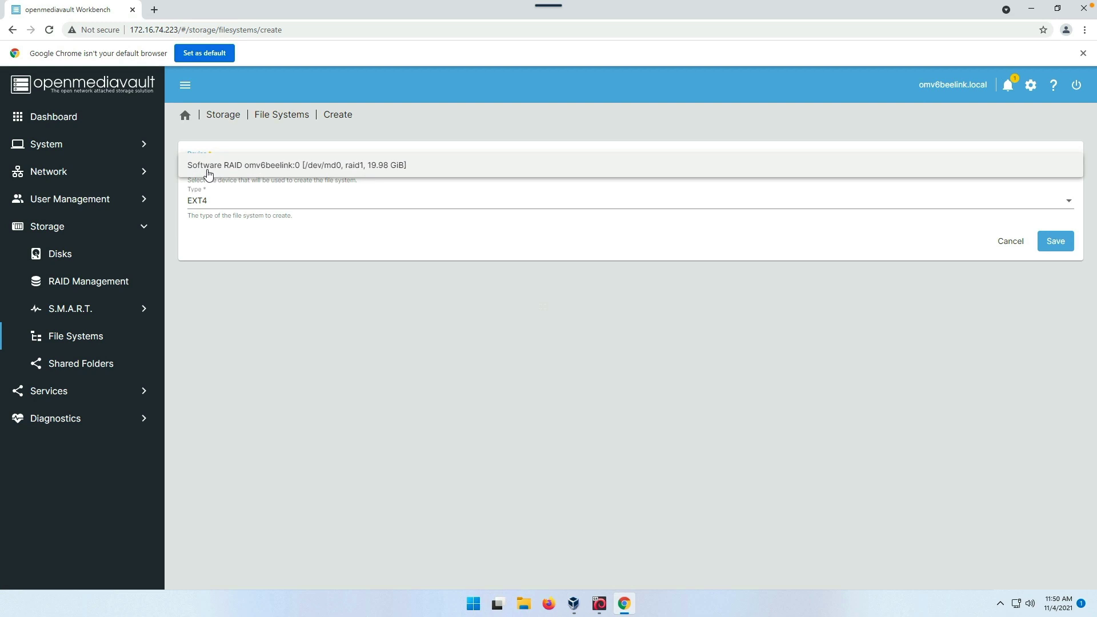
pyautogui.click(251, 170)
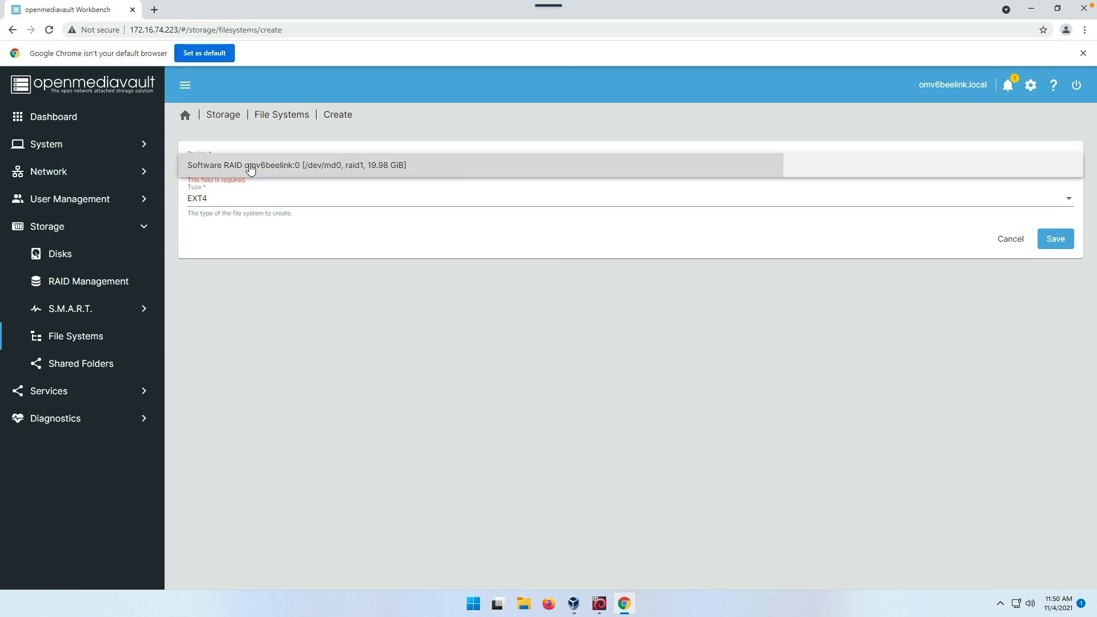
pyautogui.click(220, 204)
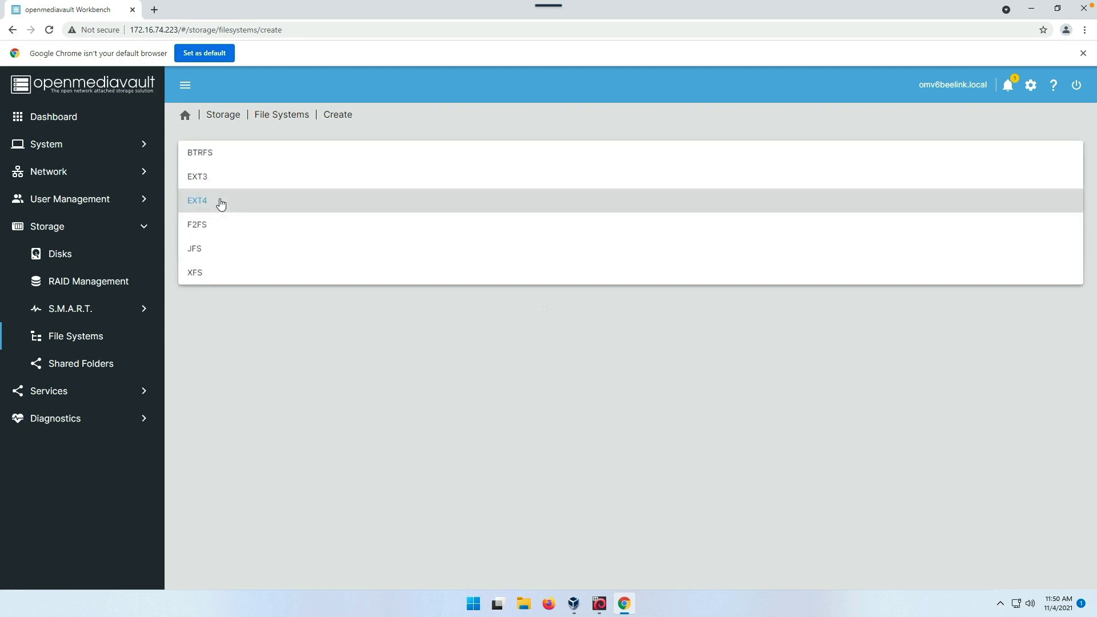
pyautogui.click(209, 156)
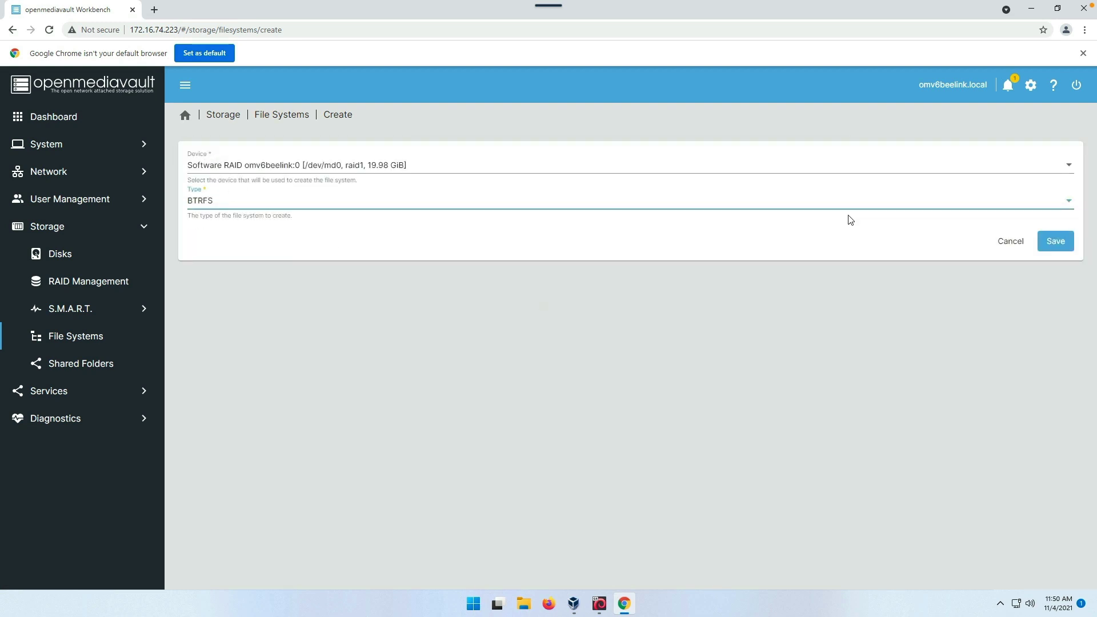
pyautogui.click(1061, 246)
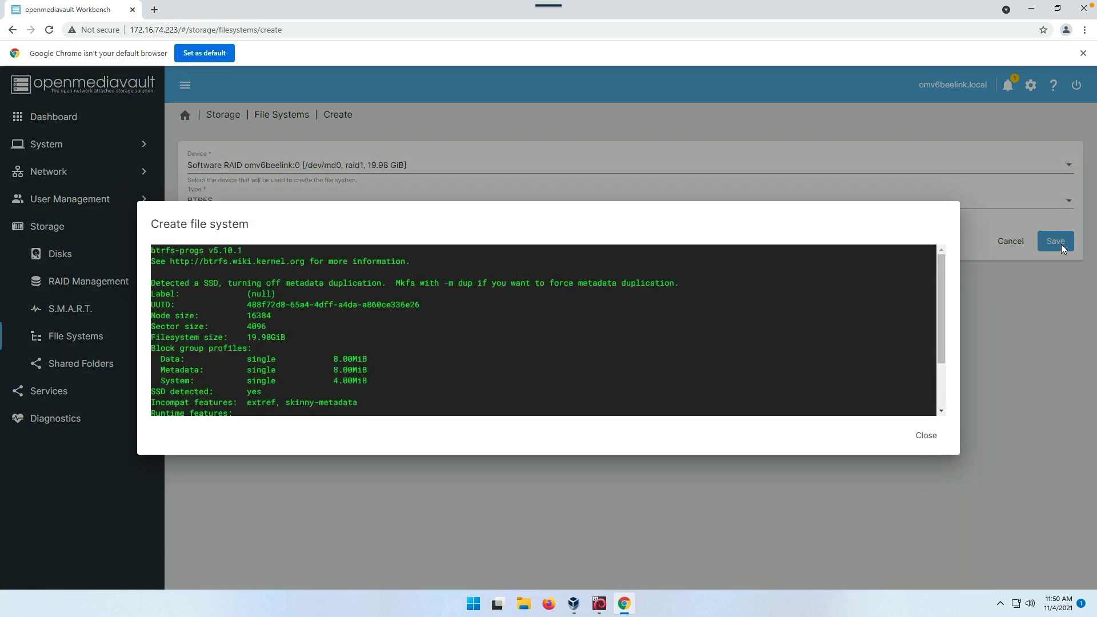
pyautogui.click(925, 439)
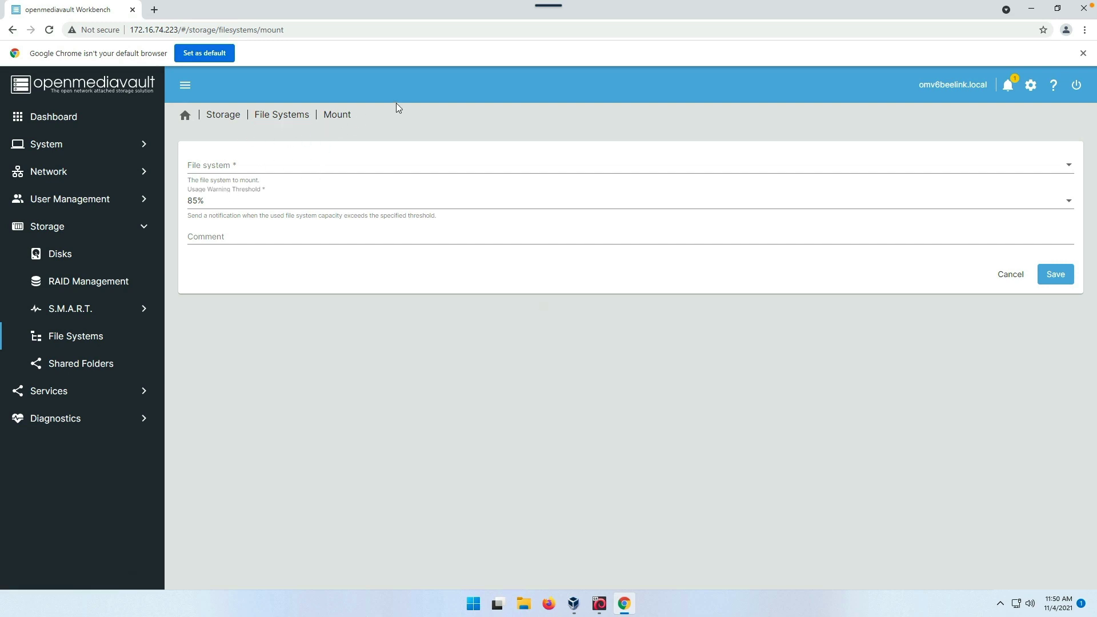
# - Mount /dev/md0 [BTRFS], confirm, and apply the pending configuration changes
pyautogui.click(278, 170)
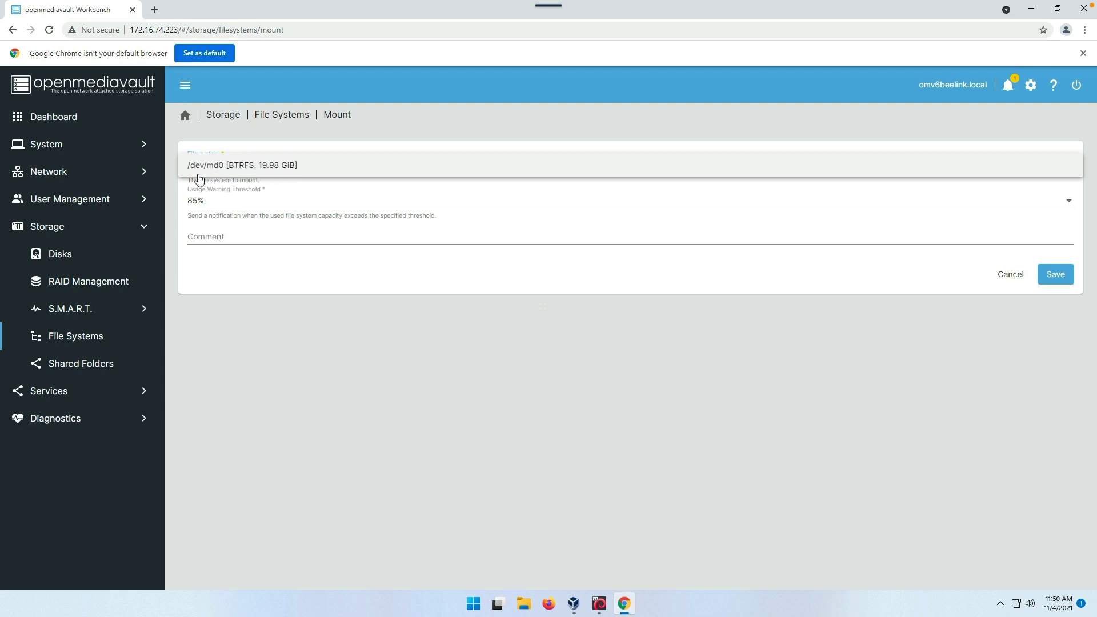
pyautogui.click(215, 169)
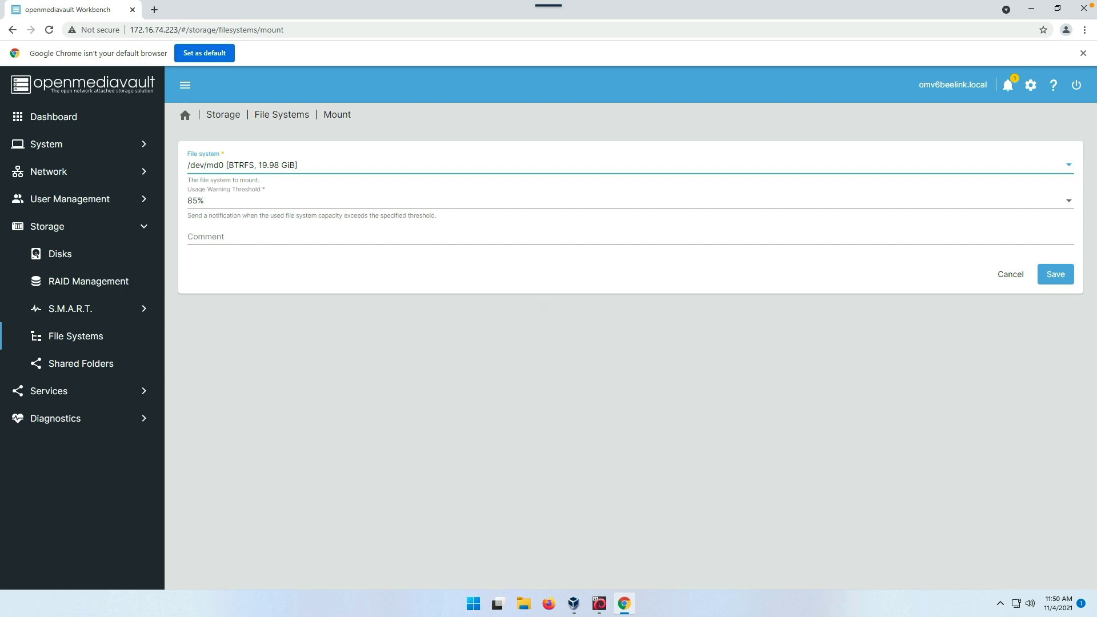
pyautogui.click(1057, 274)
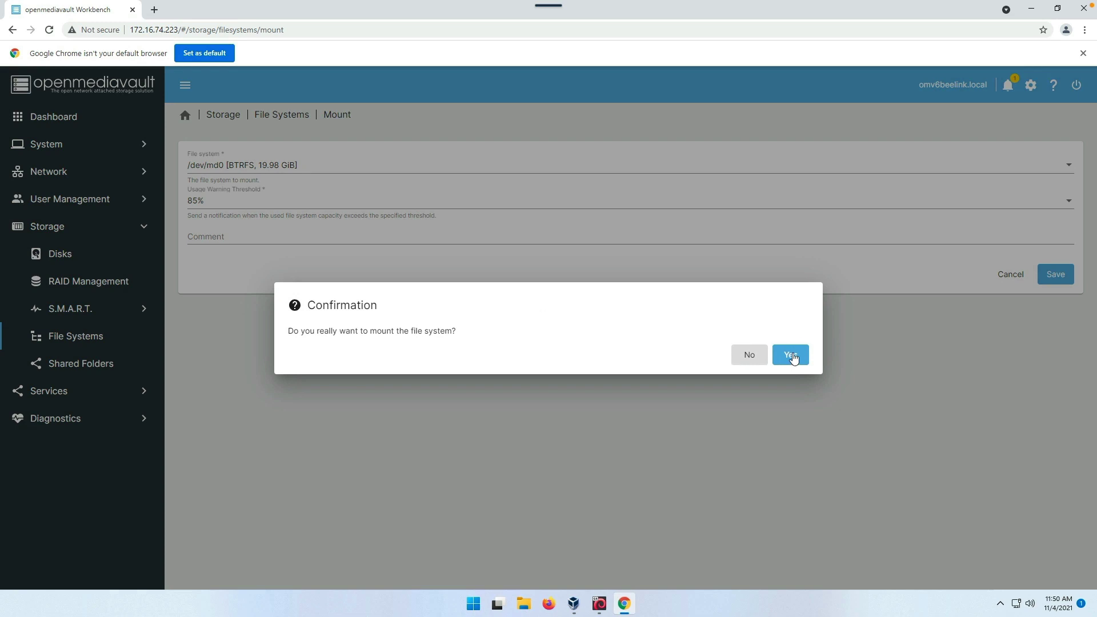
pyautogui.click(791, 355)
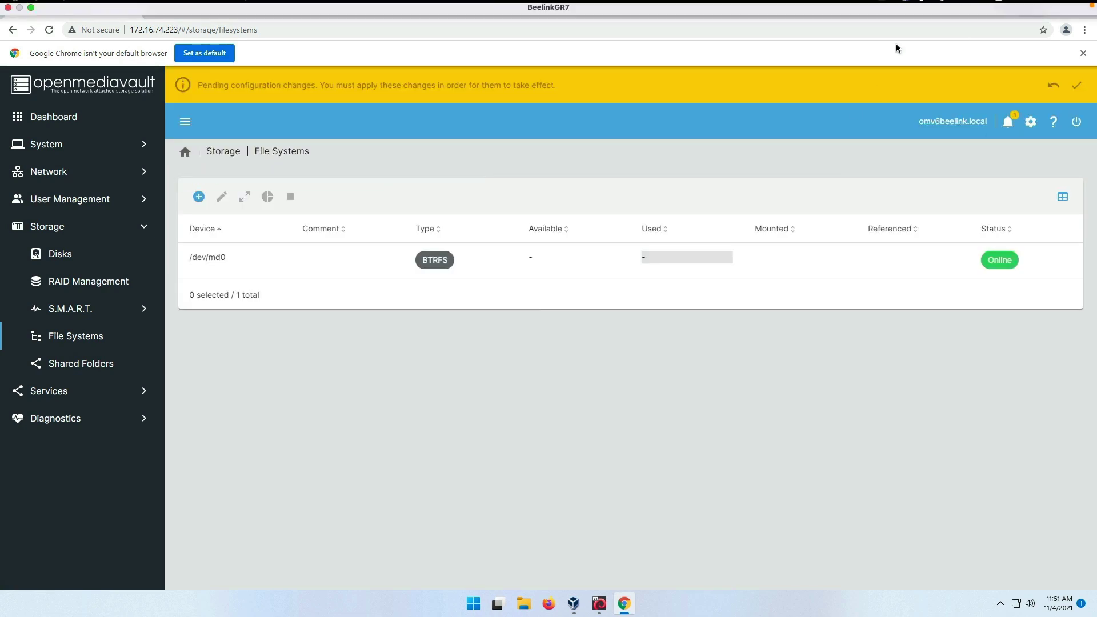
pyautogui.click(1077, 87)
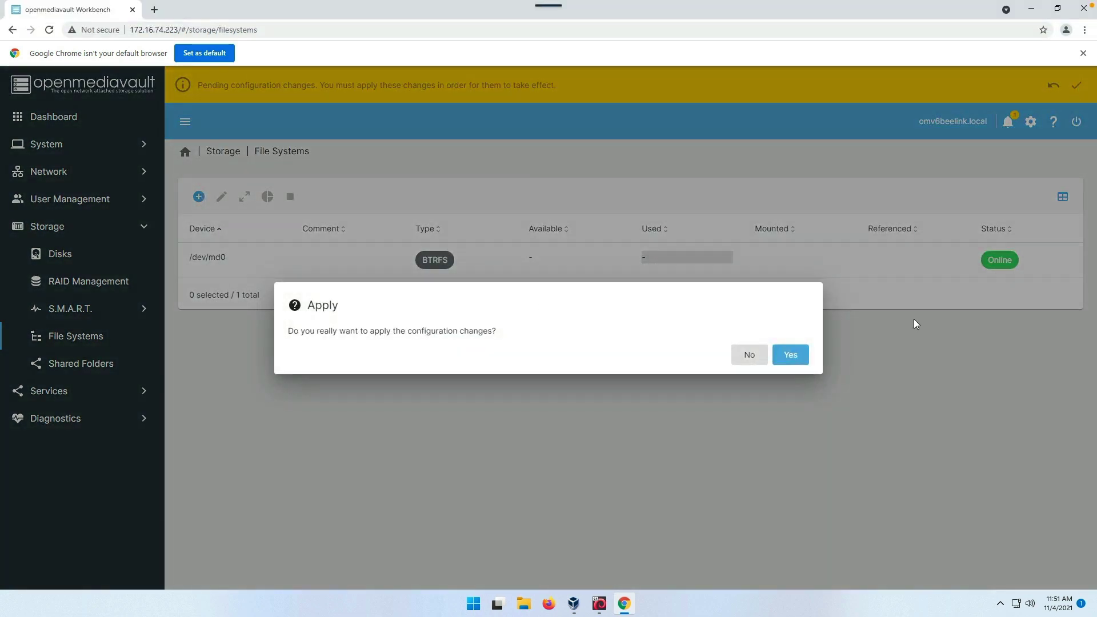
pyautogui.click(790, 357)
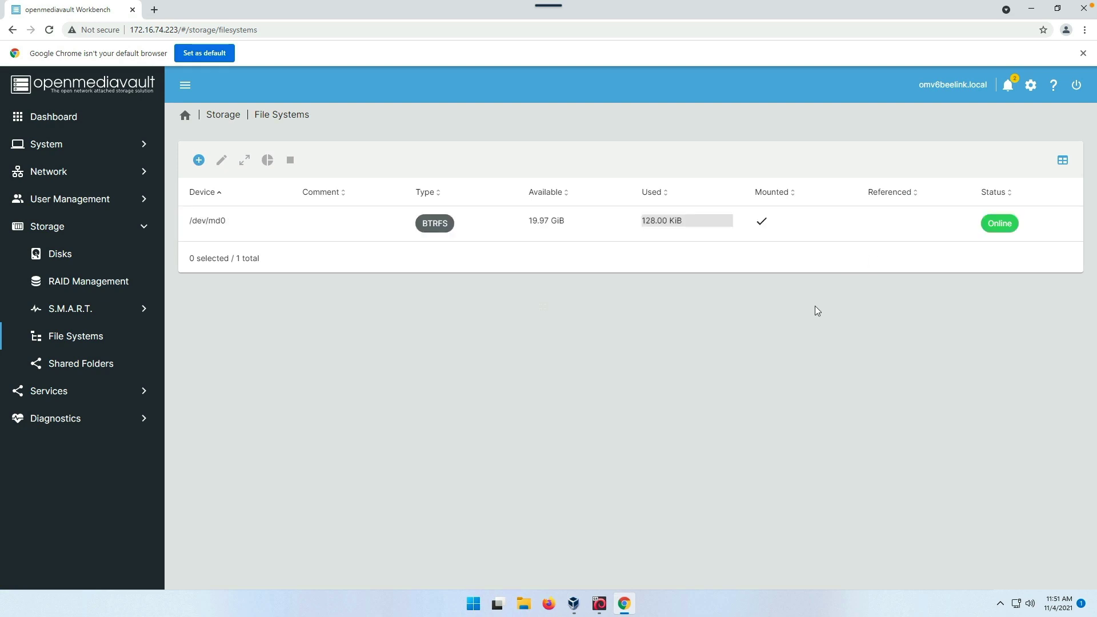
pyautogui.click(93, 368)
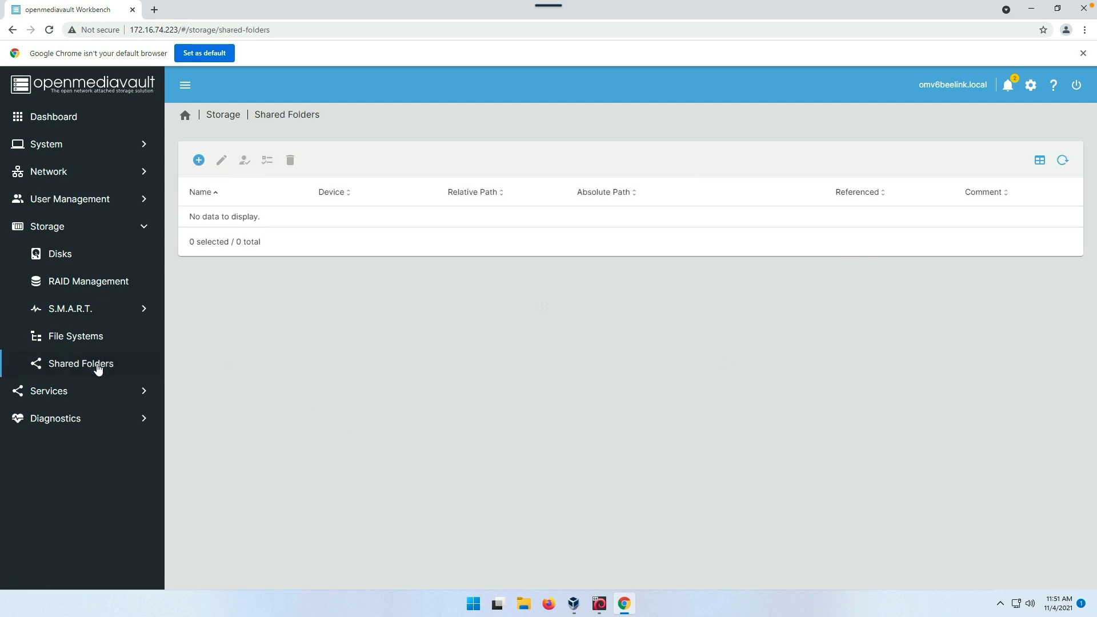
# - Create shared folder Shared1 on /dev/md0, save it, and apply the changes
pyautogui.click(199, 162)
pyautogui.click(227, 165)
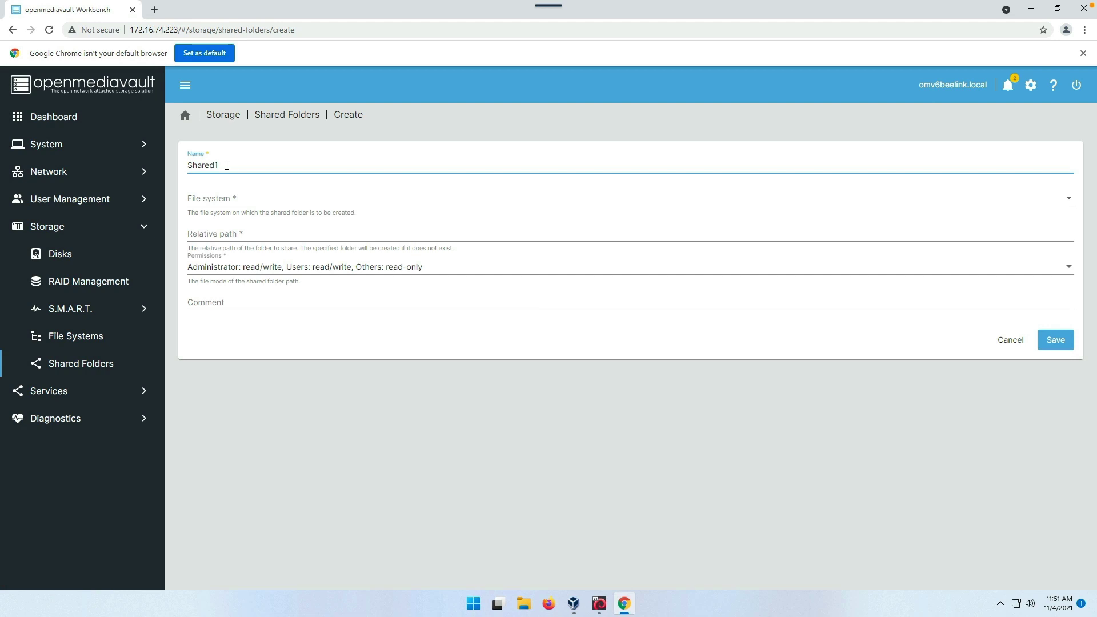
pyautogui.click(232, 204)
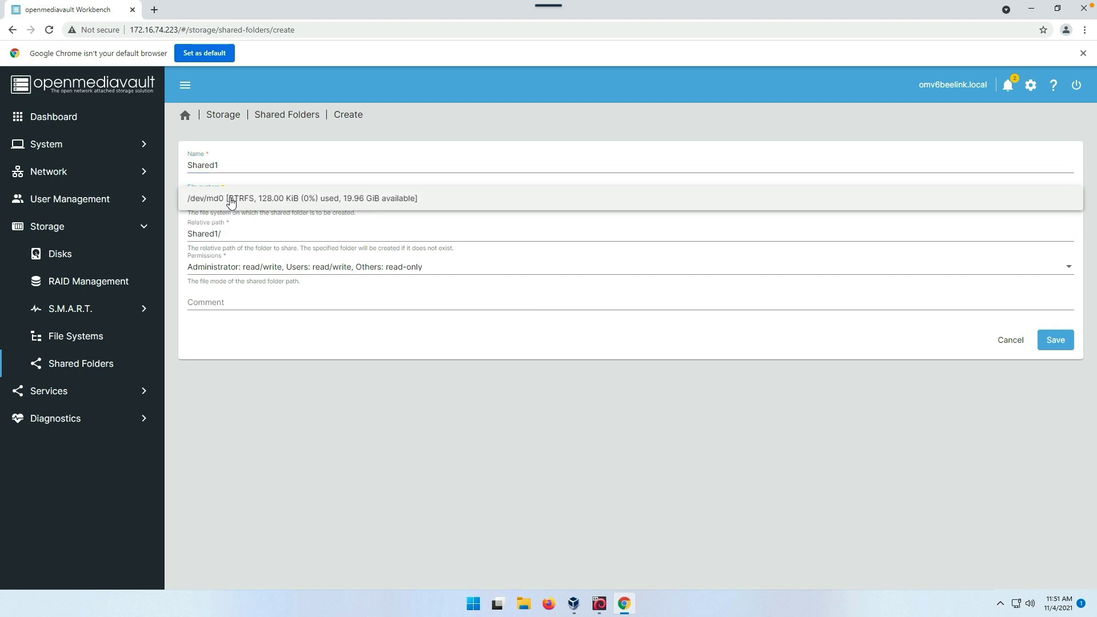
pyautogui.click(231, 200)
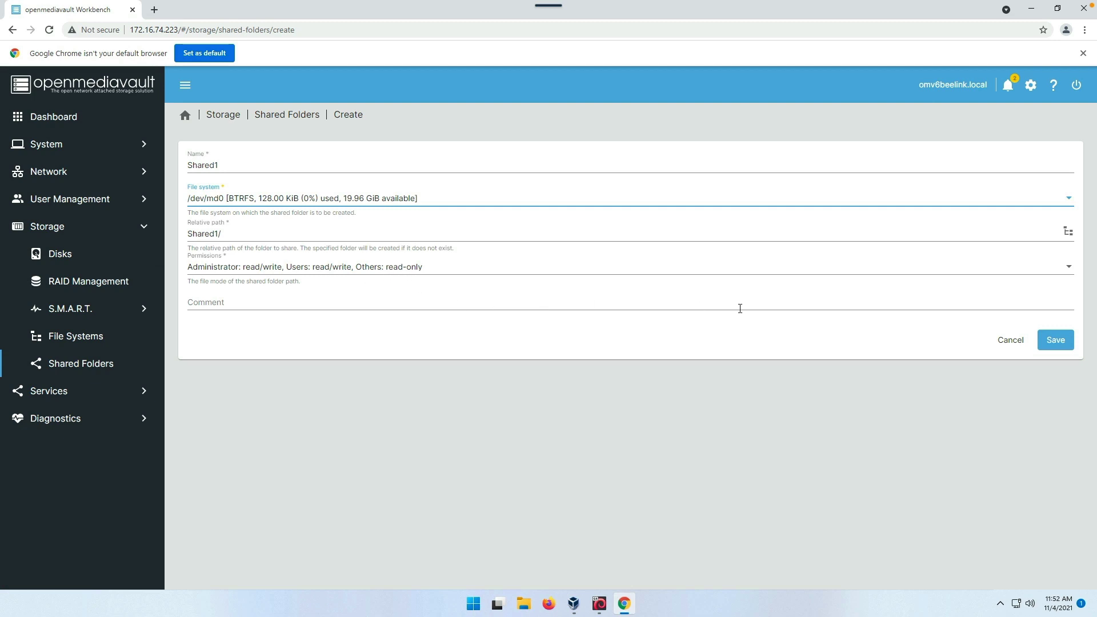
pyautogui.click(1058, 340)
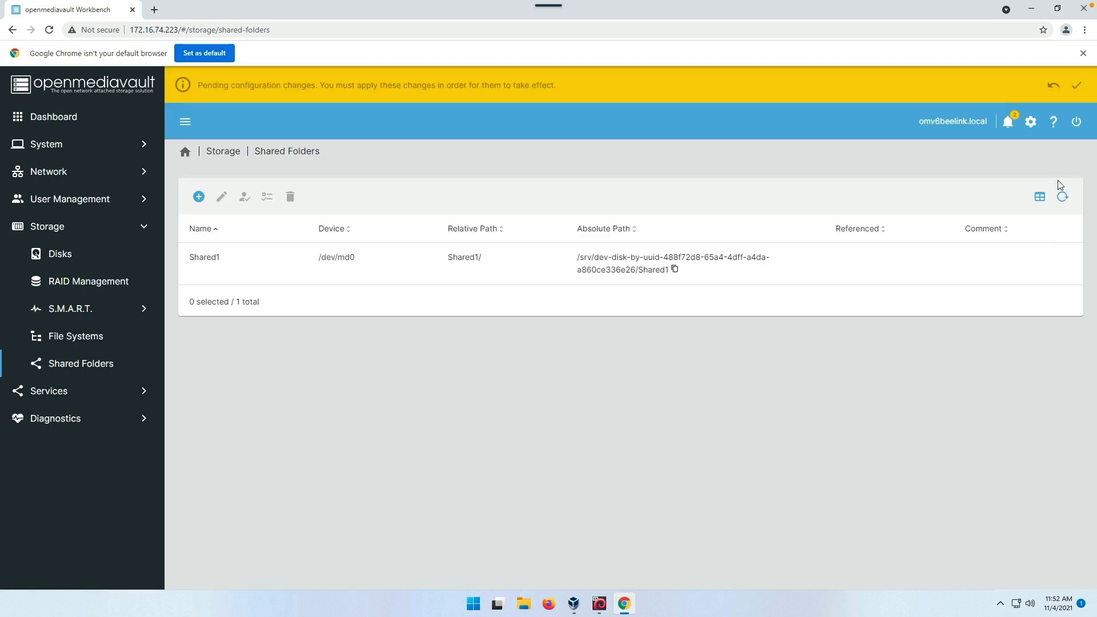
pyautogui.click(1076, 85)
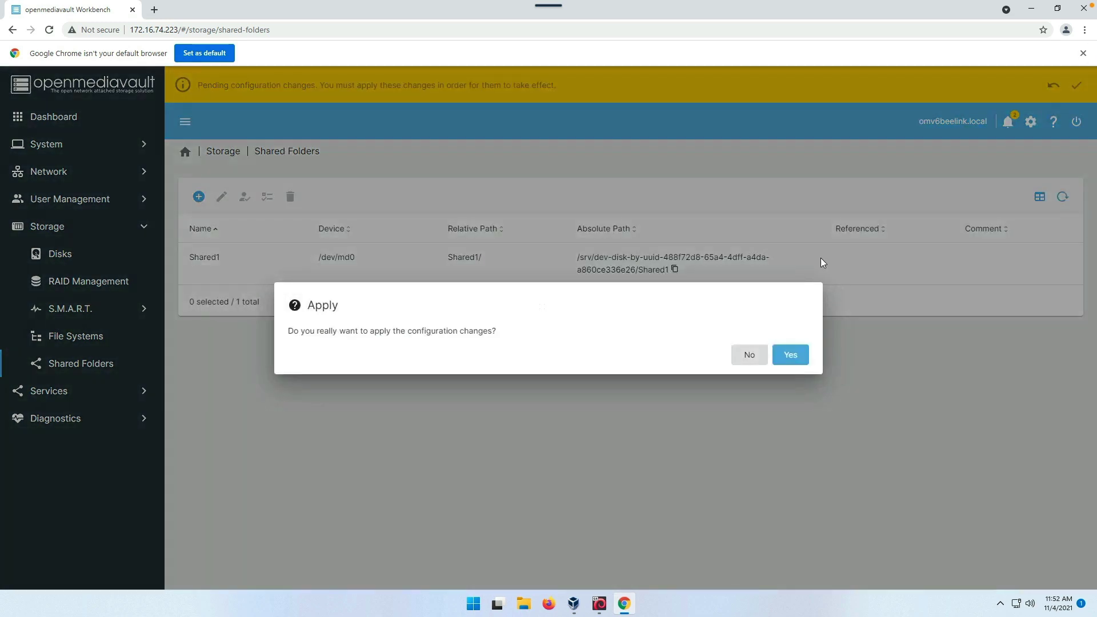
pyautogui.click(790, 356)
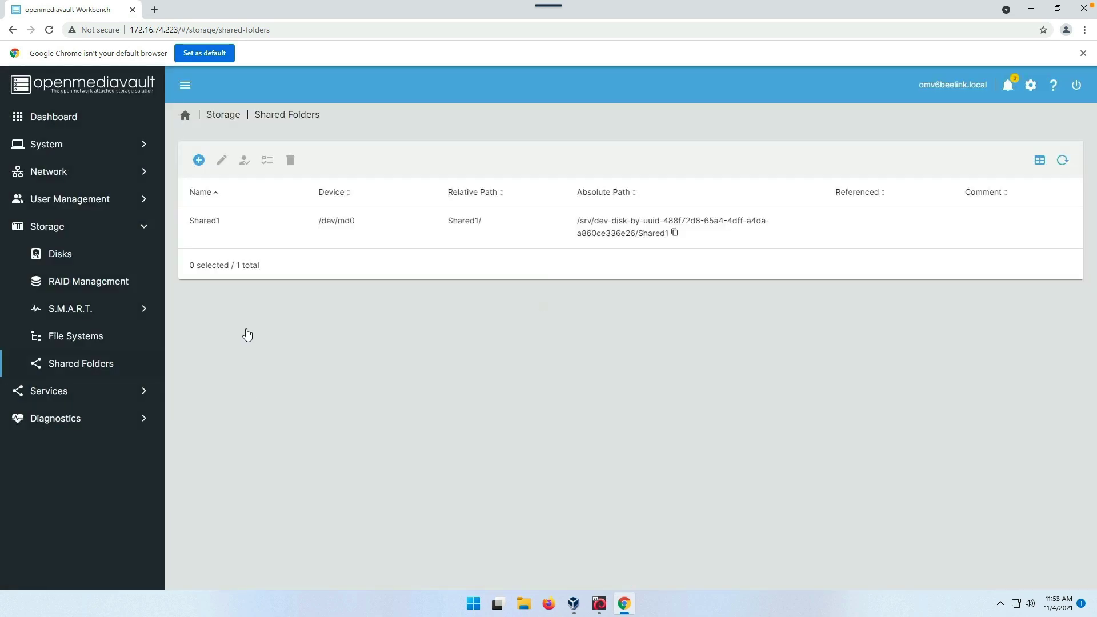
# - Go to User Management > Users and start the Create user form
pyautogui.click(193, 231)
pyautogui.click(71, 393)
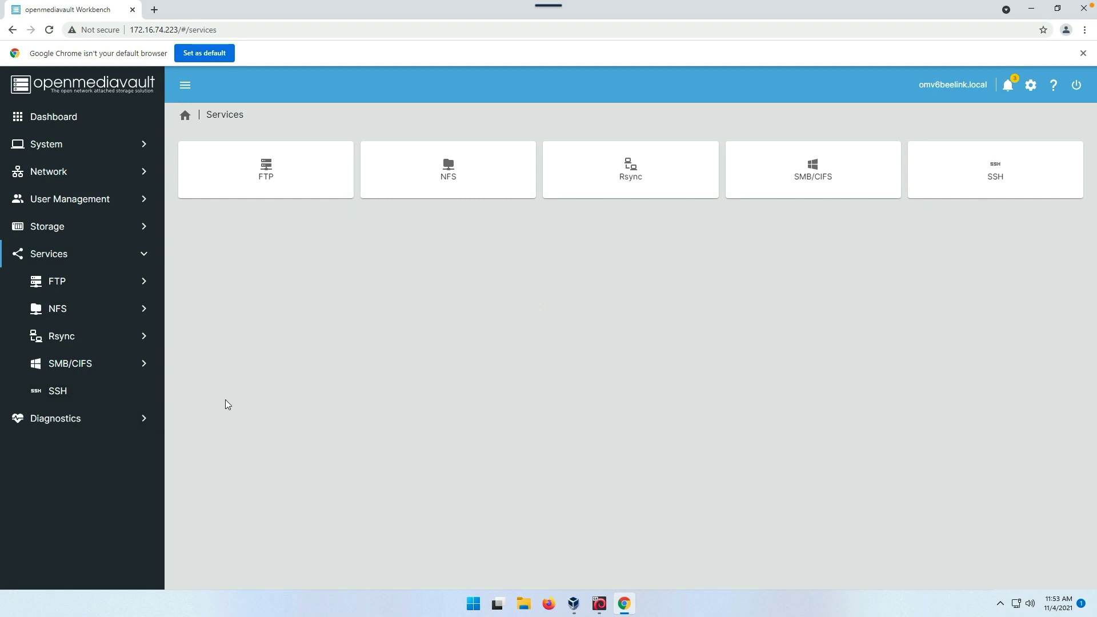
pyautogui.click(83, 202)
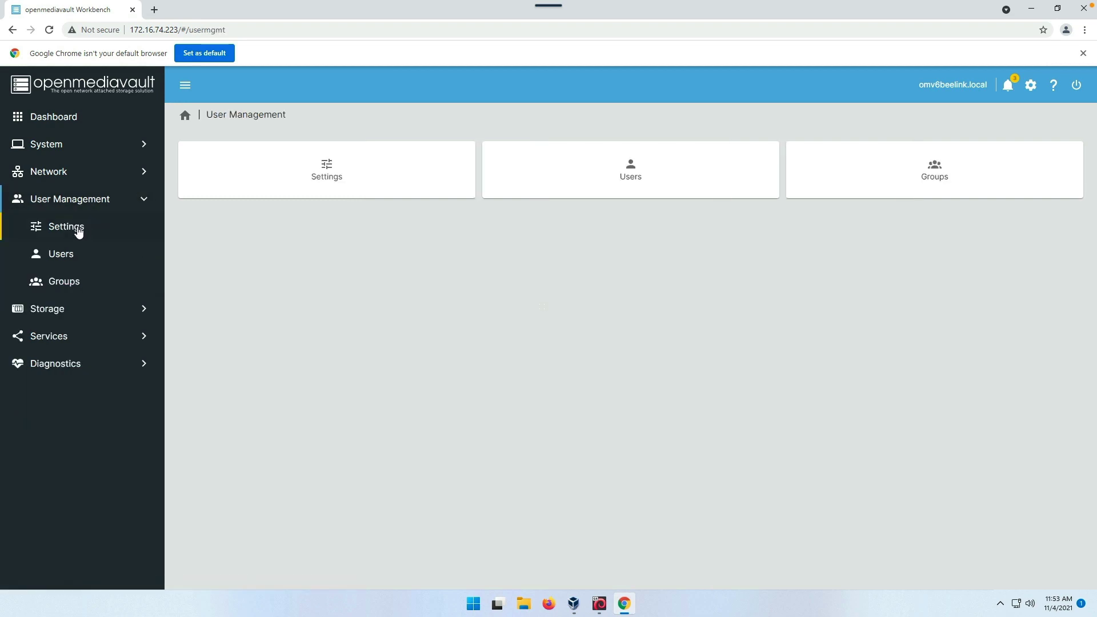
pyautogui.click(63, 256)
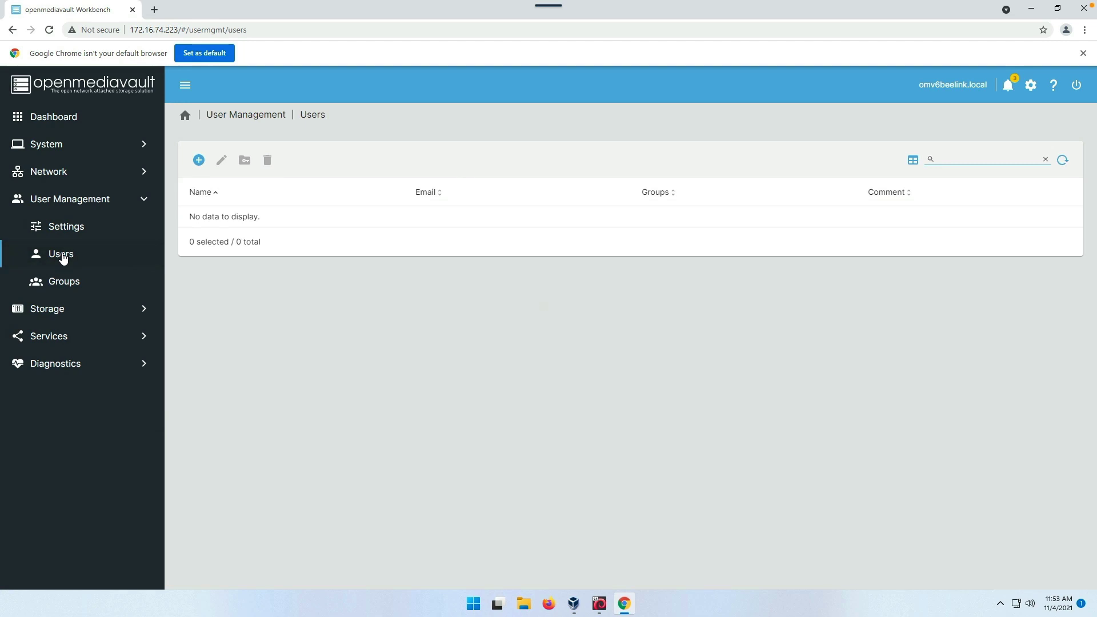
pyautogui.click(199, 160)
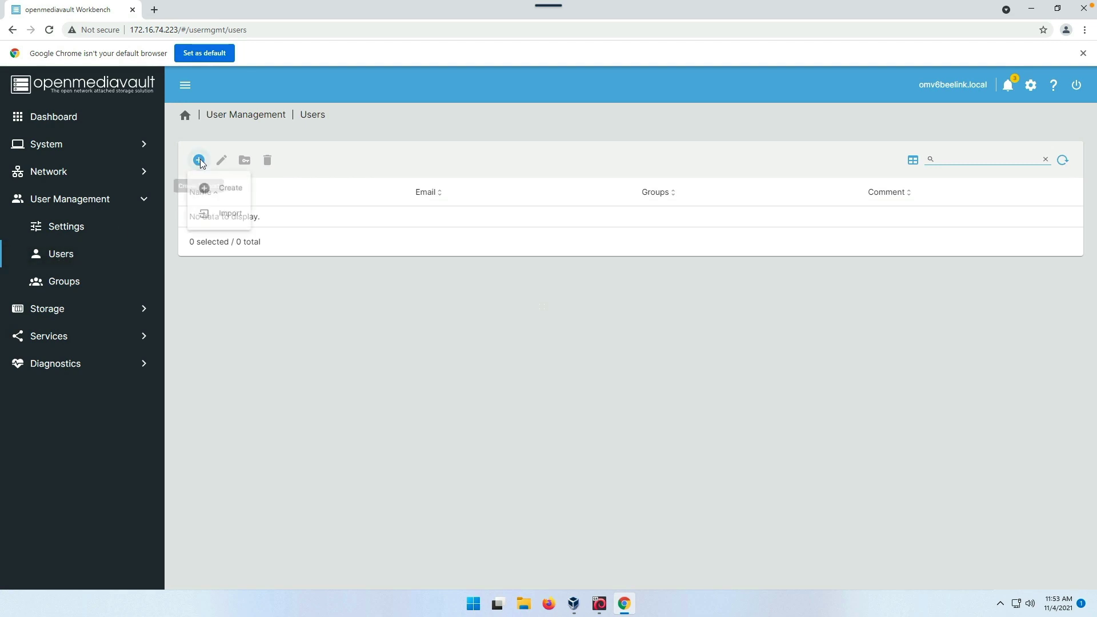
pyautogui.click(211, 194)
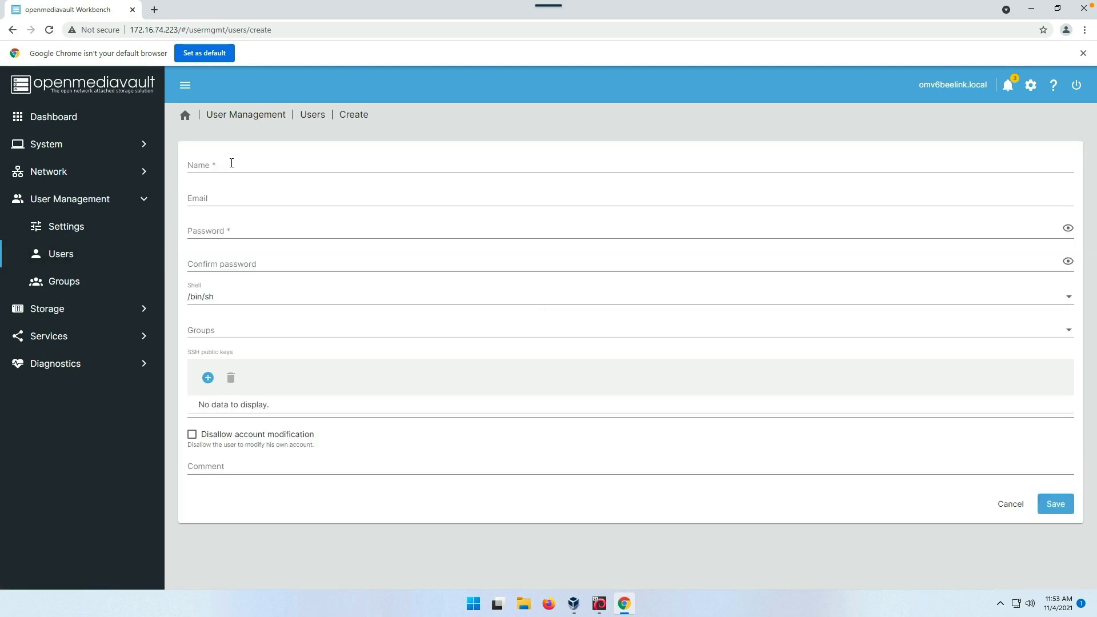
# - Enter the new user's name and paste the account password into both password fields
pyautogui.click(231, 164)
pyautogui.write('leik1jd')
pyautogui.press('Tab')
pyautogui.press('Tab')
pyautogui.hotkey('ctrl', 'v')
pyautogui.press('Tab')
pyautogui.hotkey('ctrl', 'v')
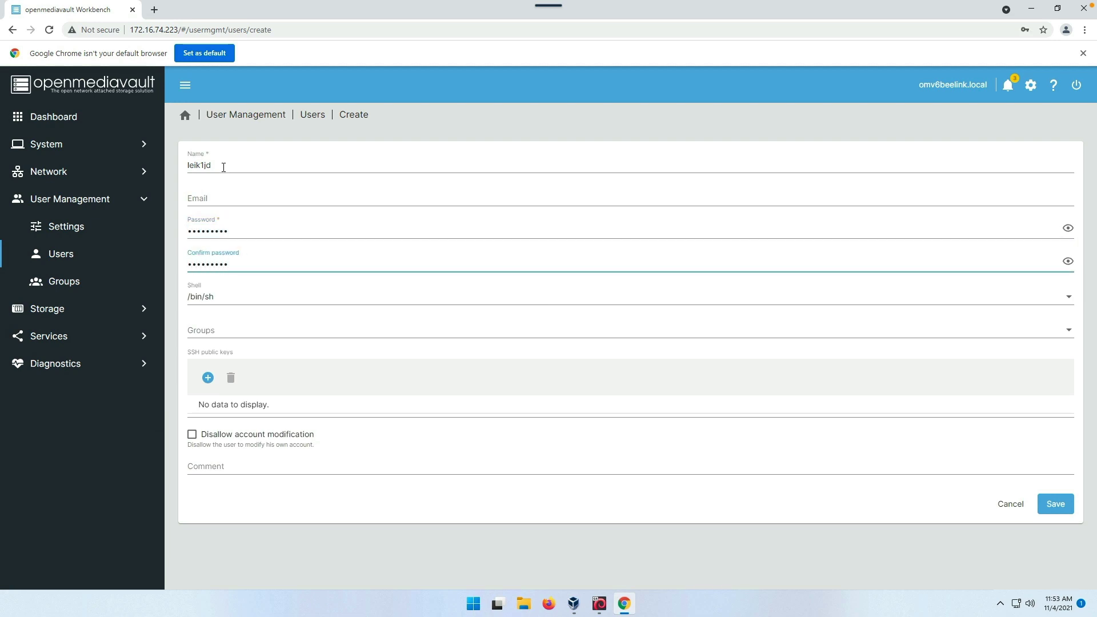
pyautogui.hotkey('ctrl', 'a')
pyautogui.press('BackSpace')
pyautogui.click(247, 244)
pyautogui.hotkey('ctrl', 'a')
pyautogui.hotkey('ctrl', 'v')
pyautogui.press('Tab')
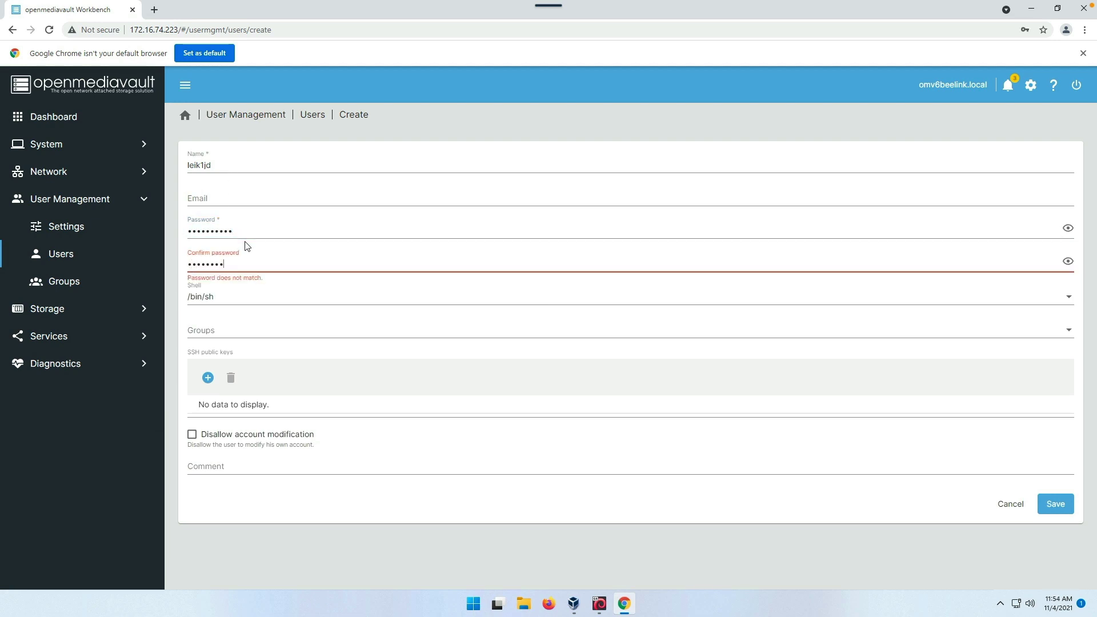
pyautogui.hotkey('ctrl', 'a')
pyautogui.hotkey('ctrl', 'v')
# - Add the new user to the ssh group
pyautogui.click(244, 336)
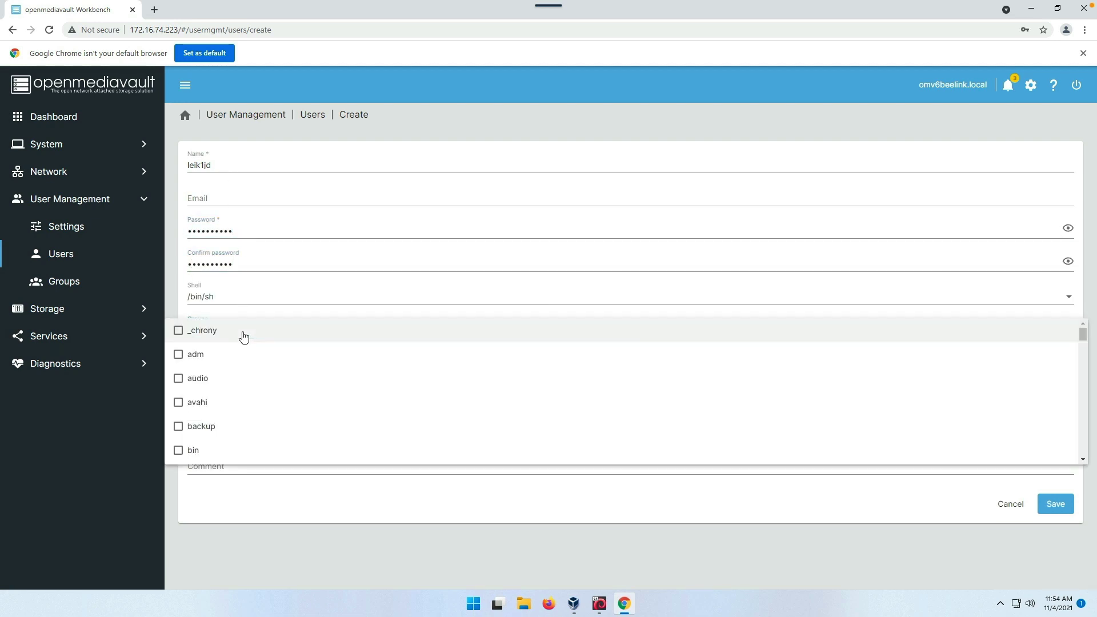
pyautogui.scroll(-1, 232, 401)
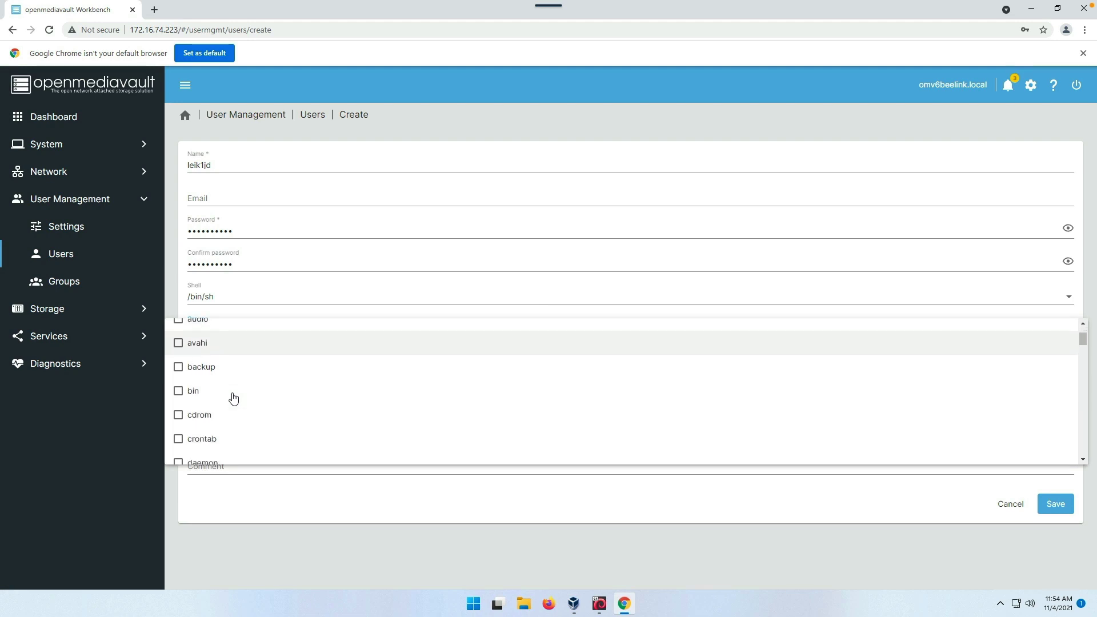
pyautogui.scroll(-1, 233, 398)
pyautogui.scroll(-4, 234, 399)
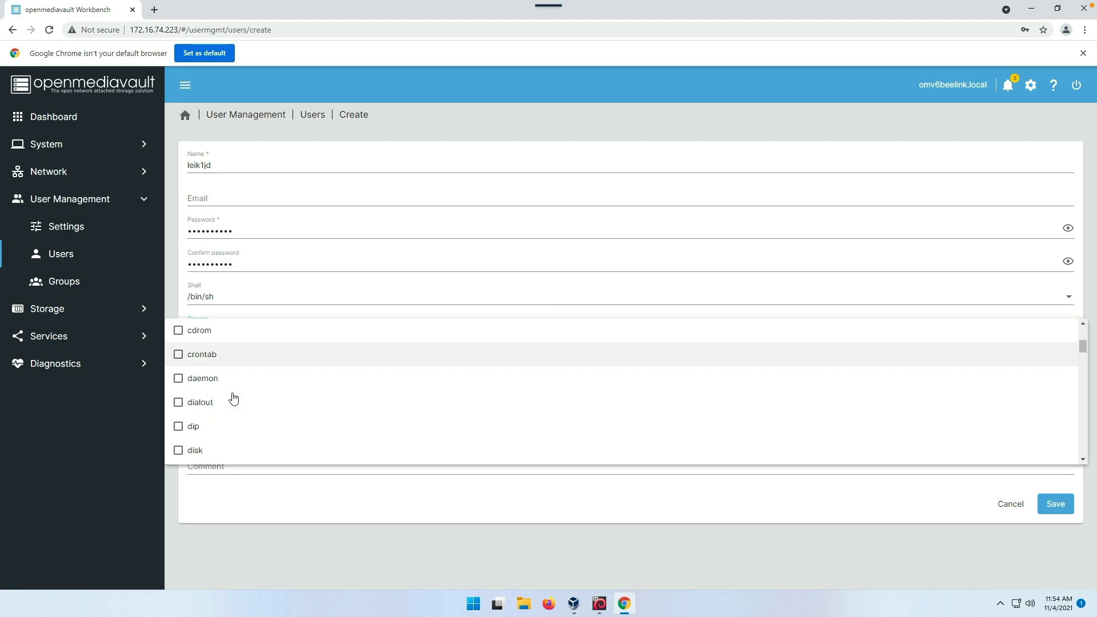
pyautogui.scroll(-10, 234, 398)
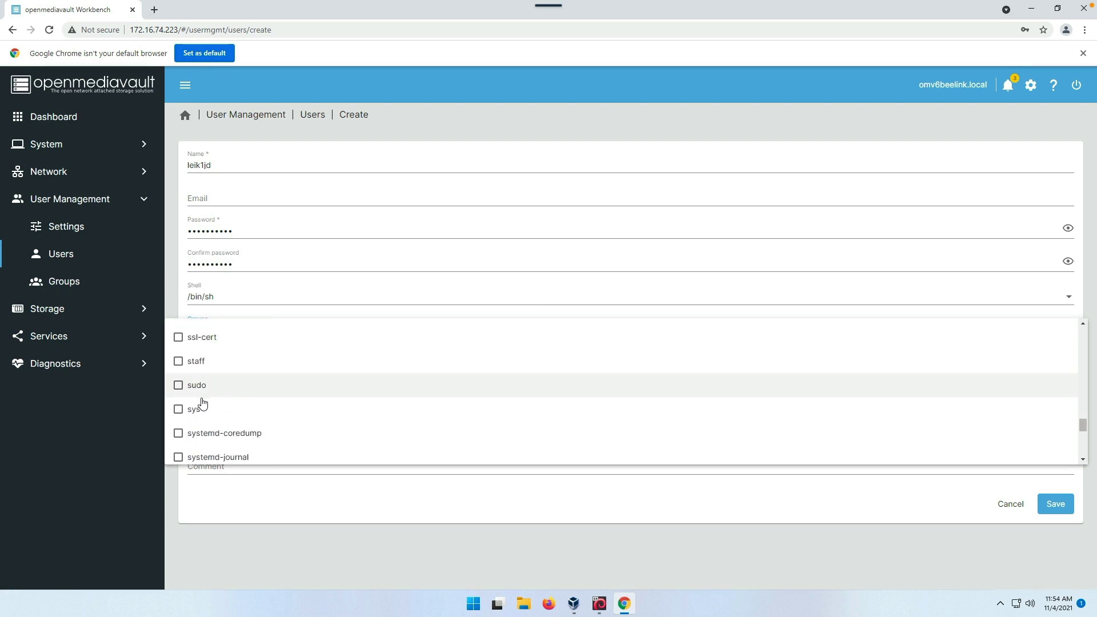
pyautogui.scroll(1, 191, 350)
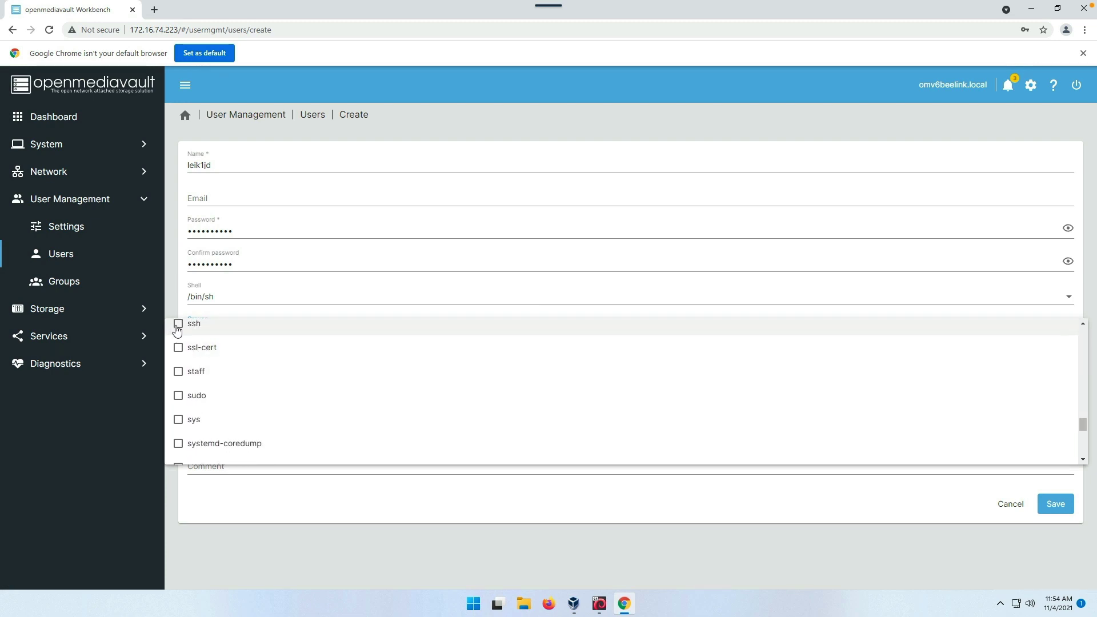
pyautogui.click(178, 330)
pyautogui.click(481, 479)
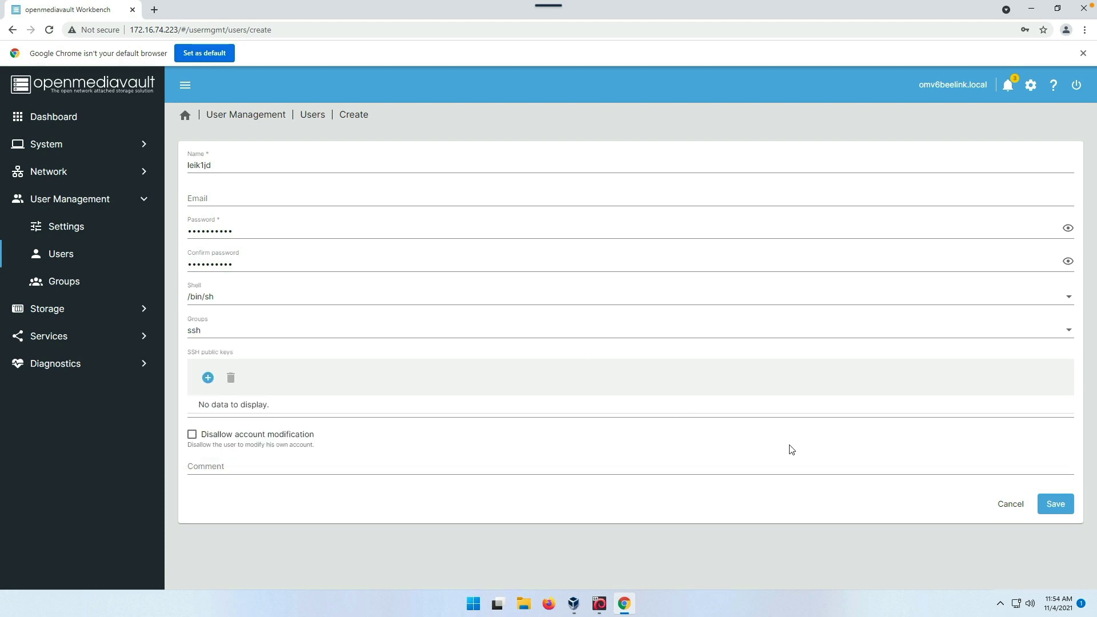
# - Save the new user account and apply the configuration changes
pyautogui.click(1053, 506)
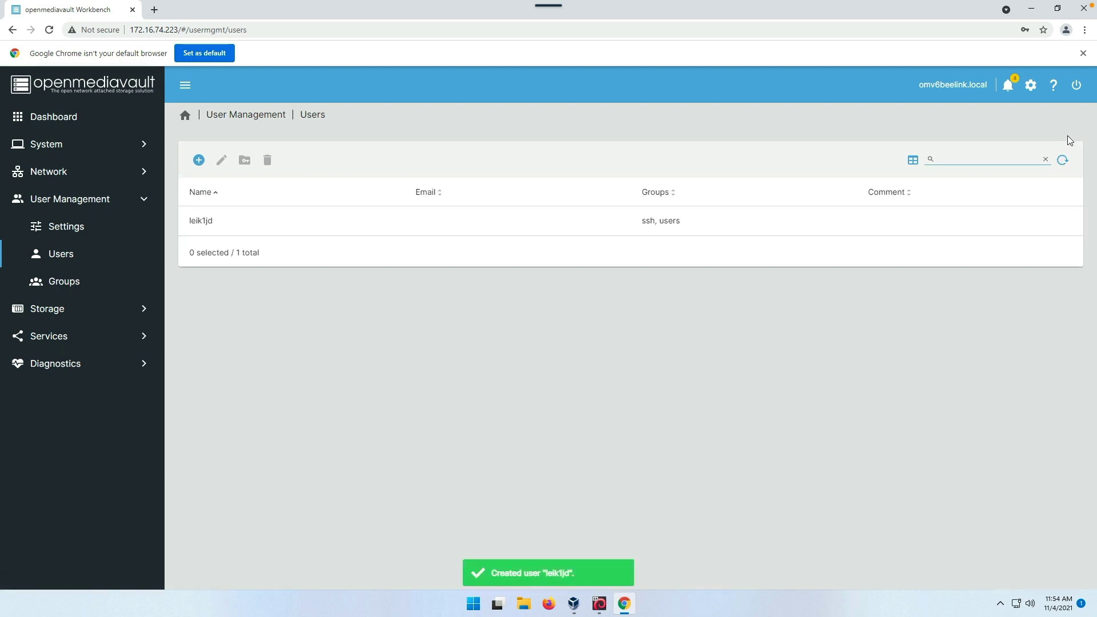
pyautogui.click(1077, 86)
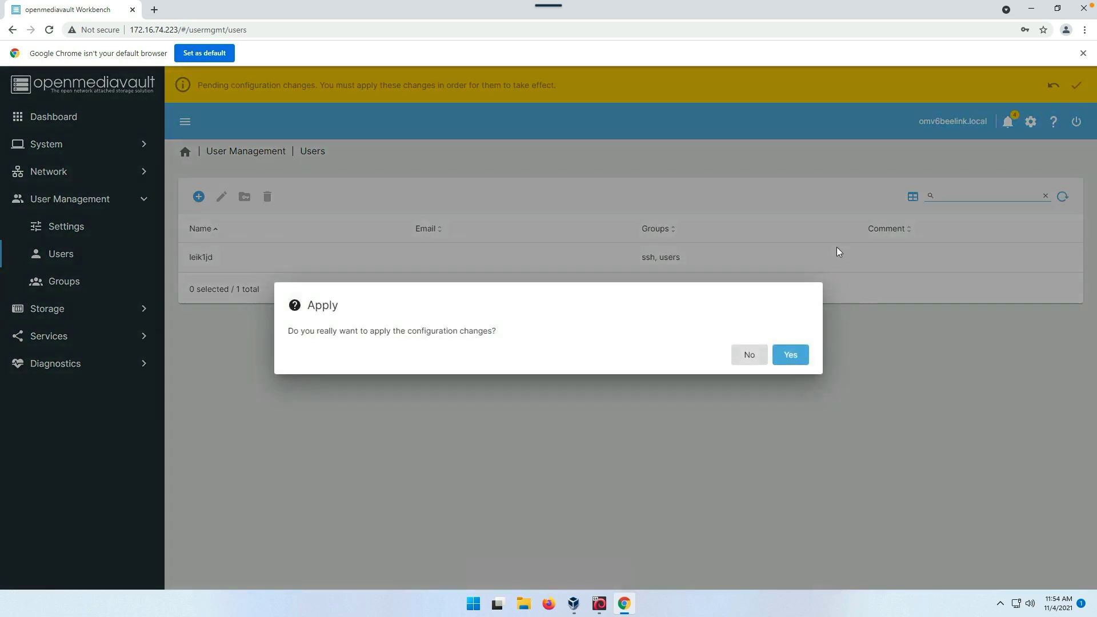
pyautogui.click(793, 358)
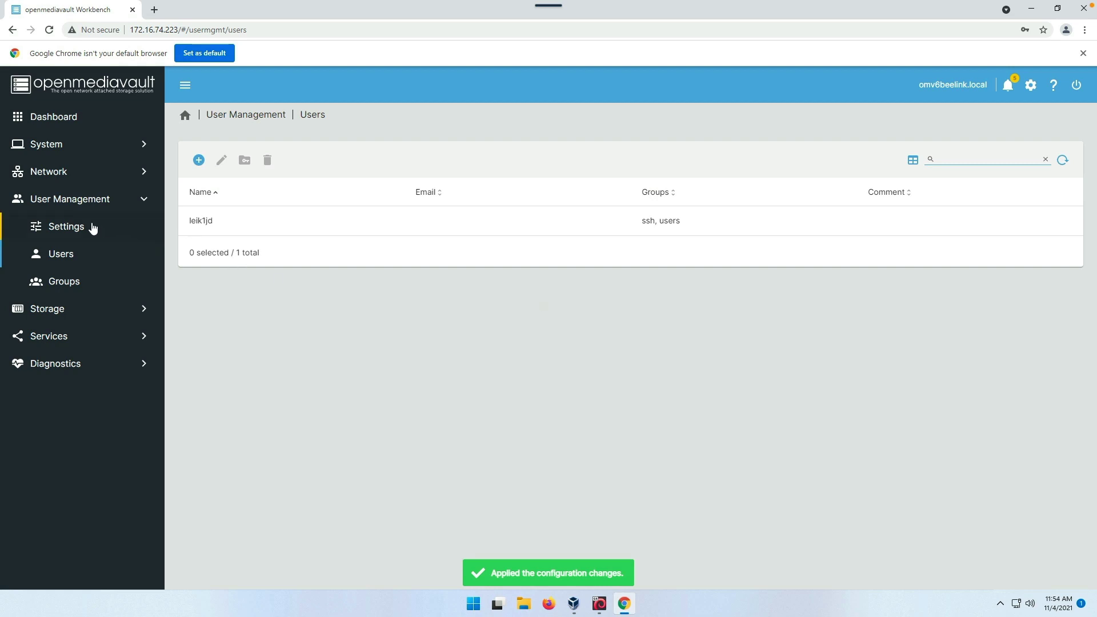
# - Enable user home directories with location Shared1 and save the settings
pyautogui.click(70, 233)
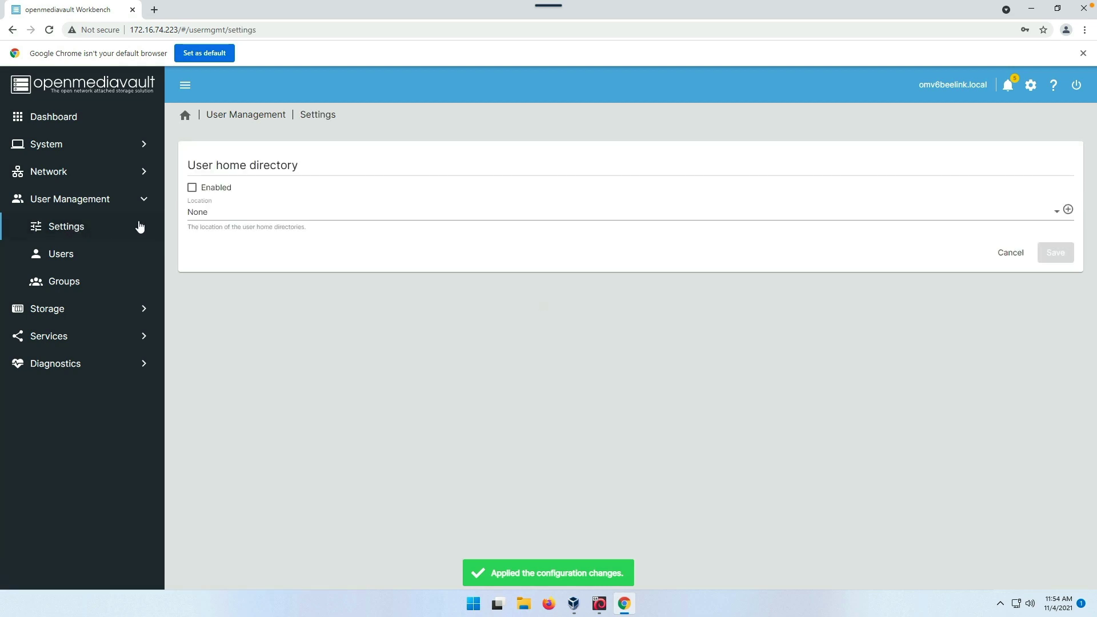
pyautogui.click(193, 192)
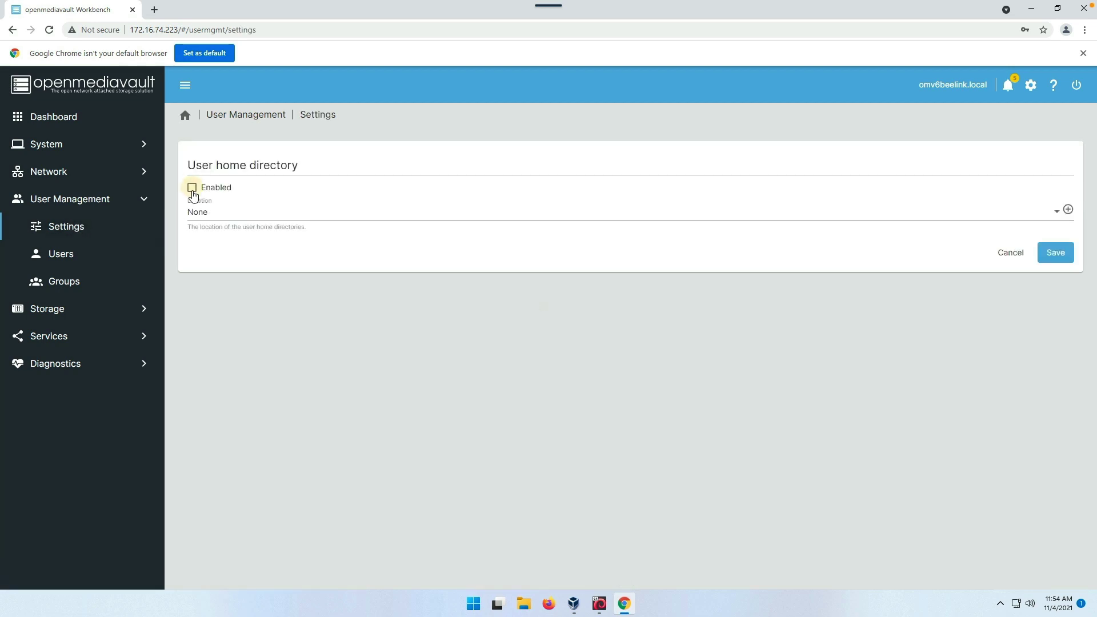
pyautogui.click(246, 216)
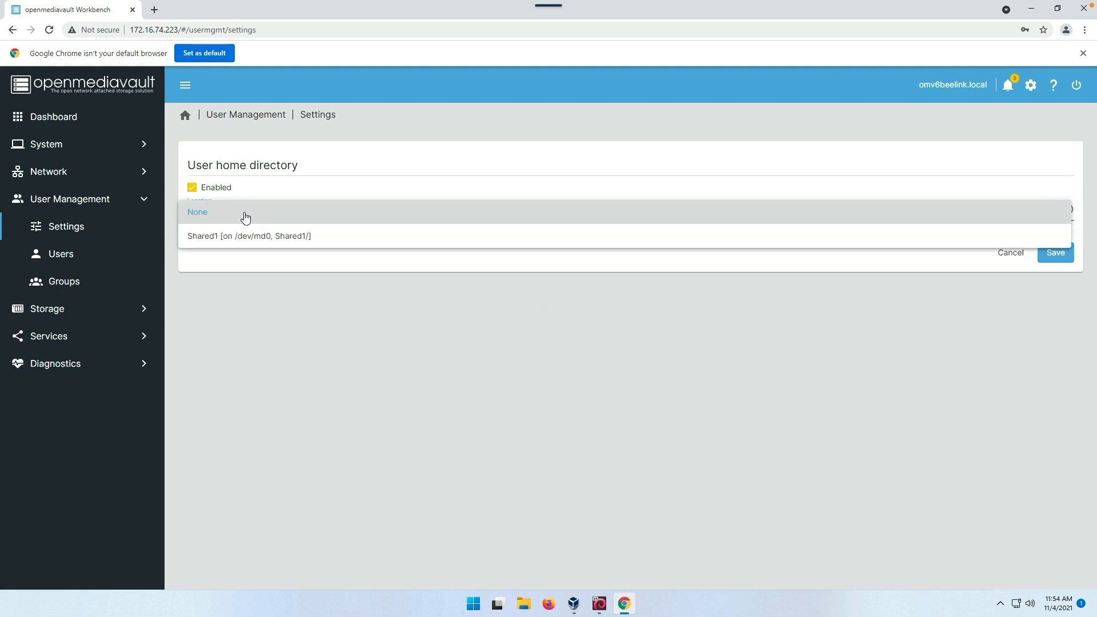
pyautogui.click(205, 237)
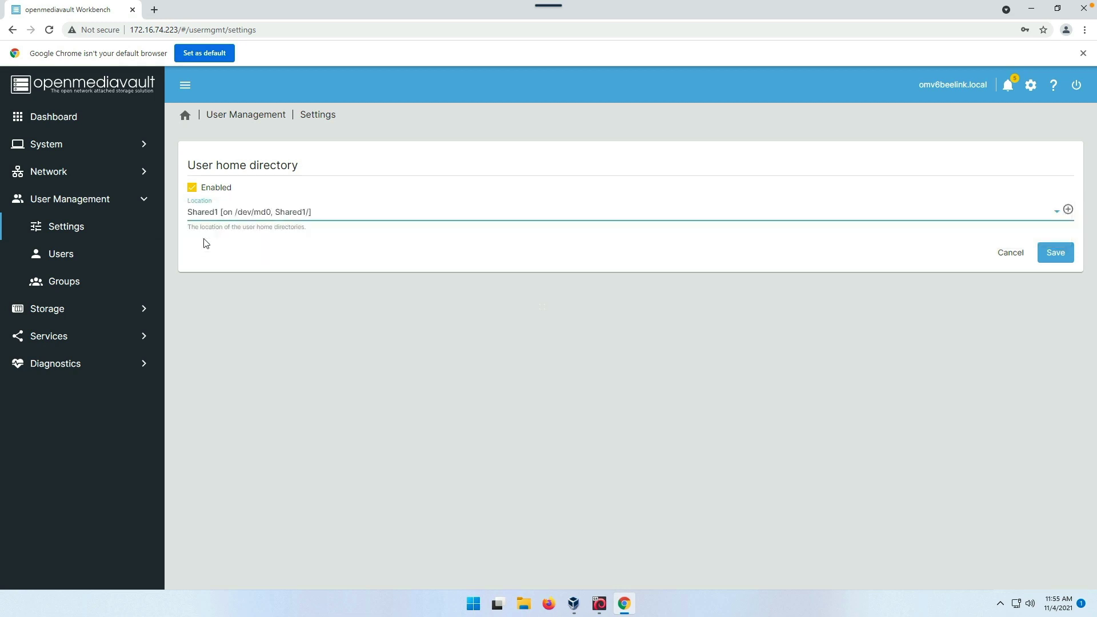
pyautogui.click(1055, 253)
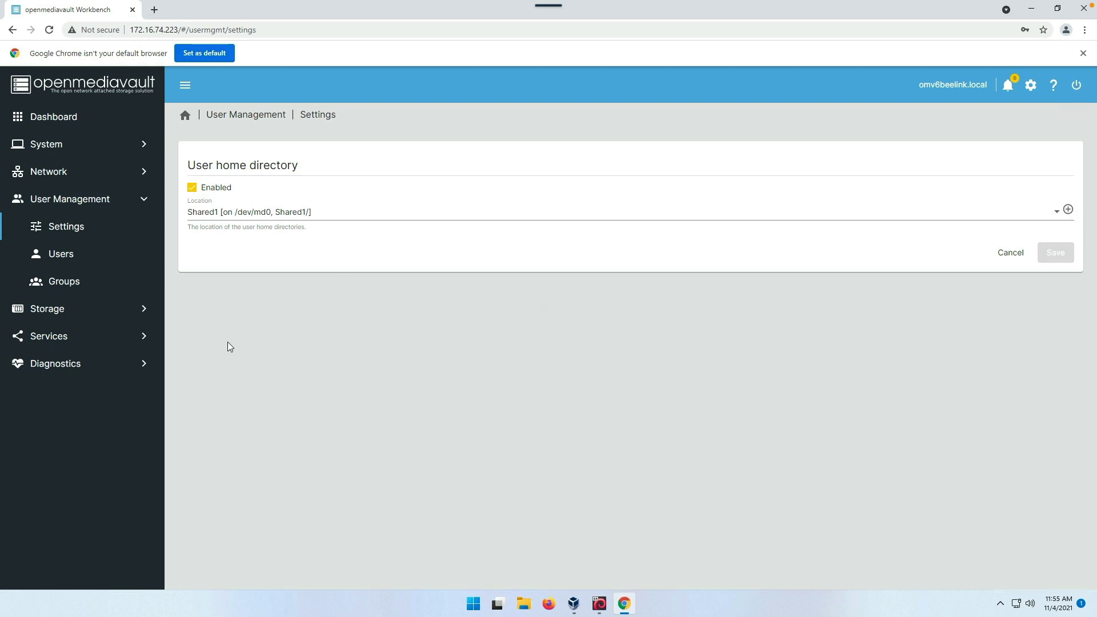
pyautogui.click(57, 342)
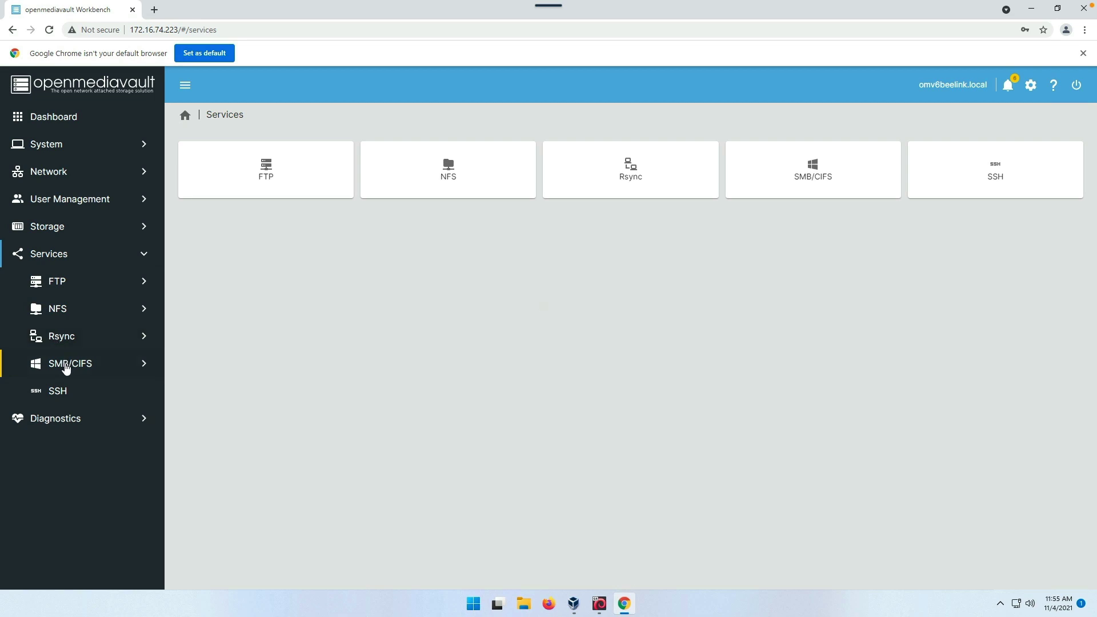
# - Start a new SMB/CIFS share with the Shared1 folder selected
pyautogui.click(66, 367)
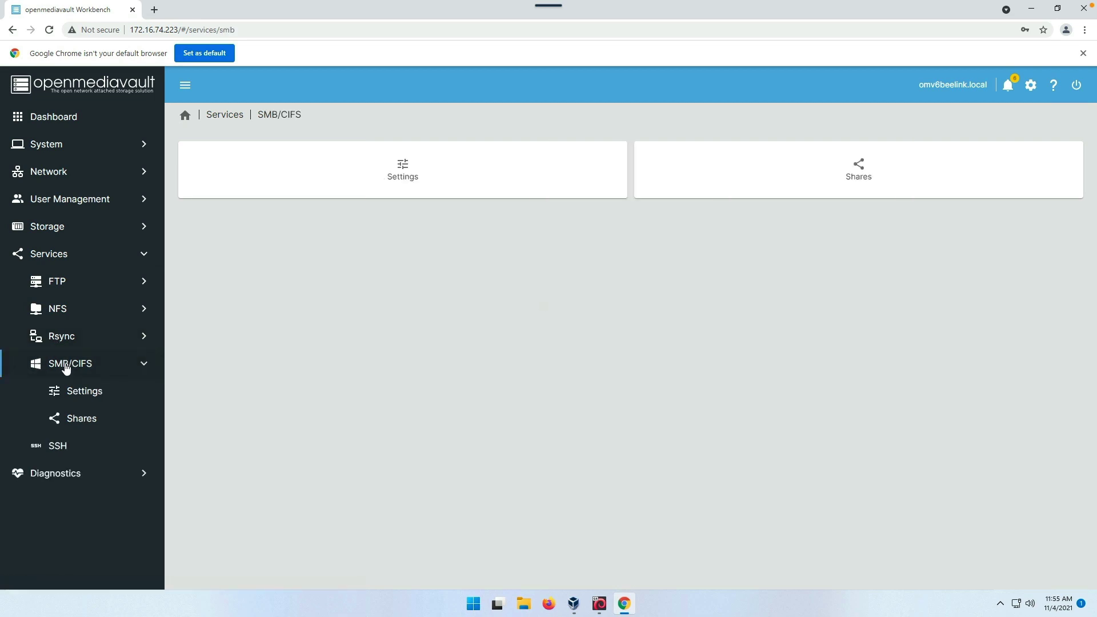
pyautogui.click(809, 173)
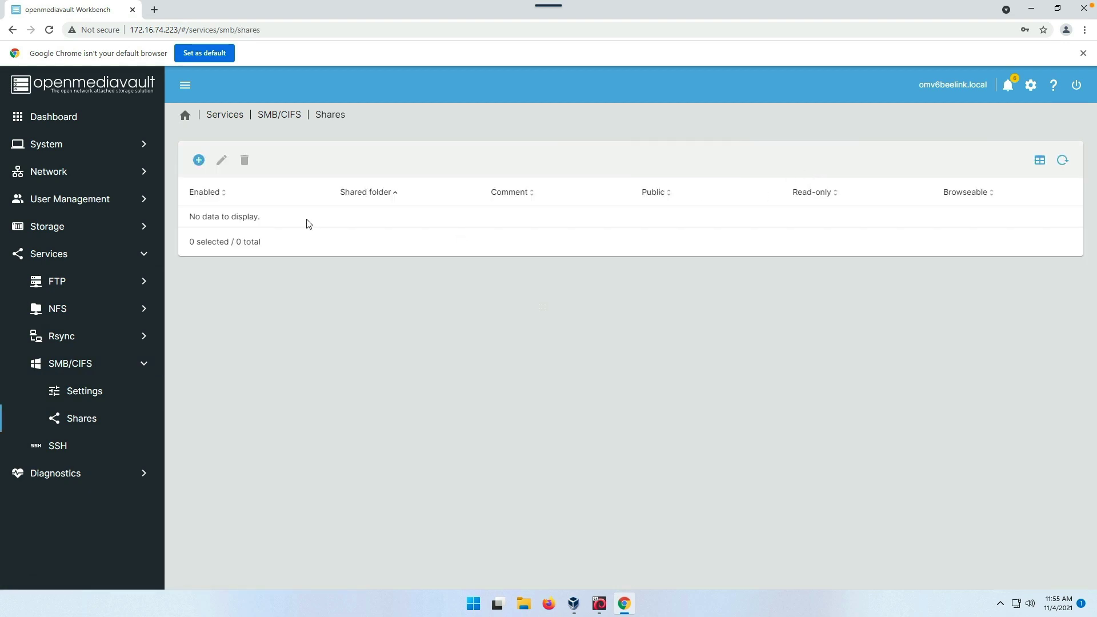
pyautogui.click(198, 162)
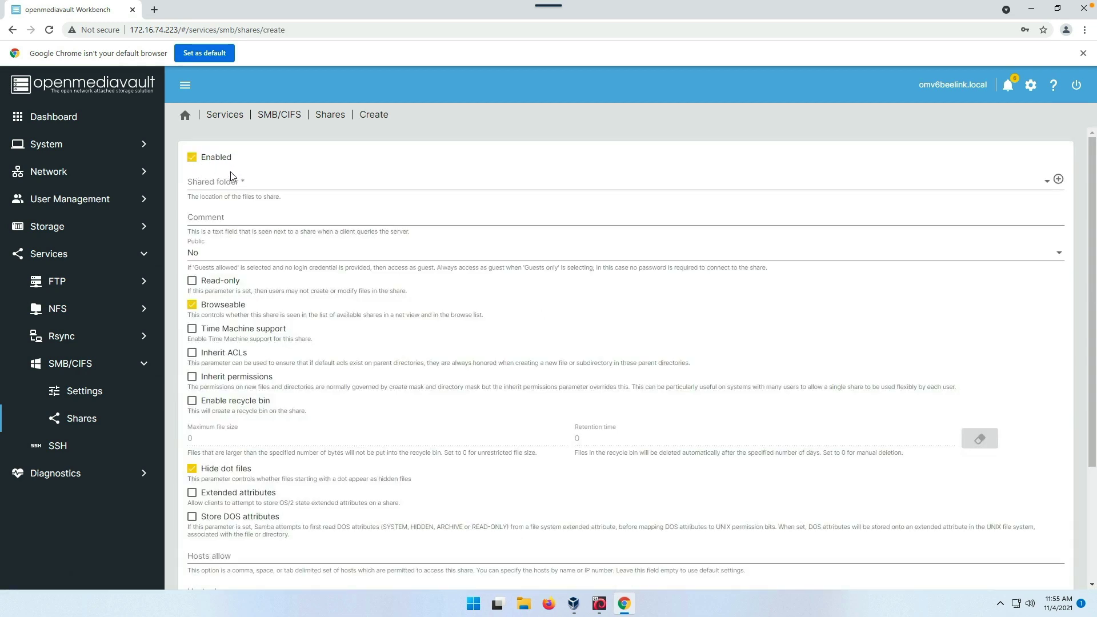
pyautogui.click(243, 184)
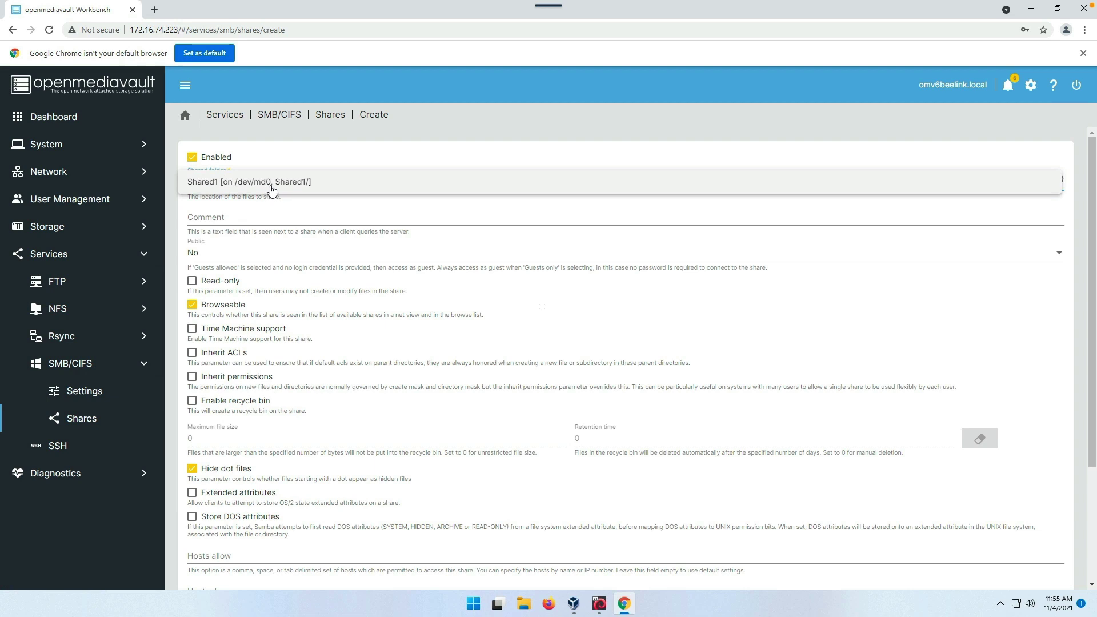
pyautogui.click(272, 183)
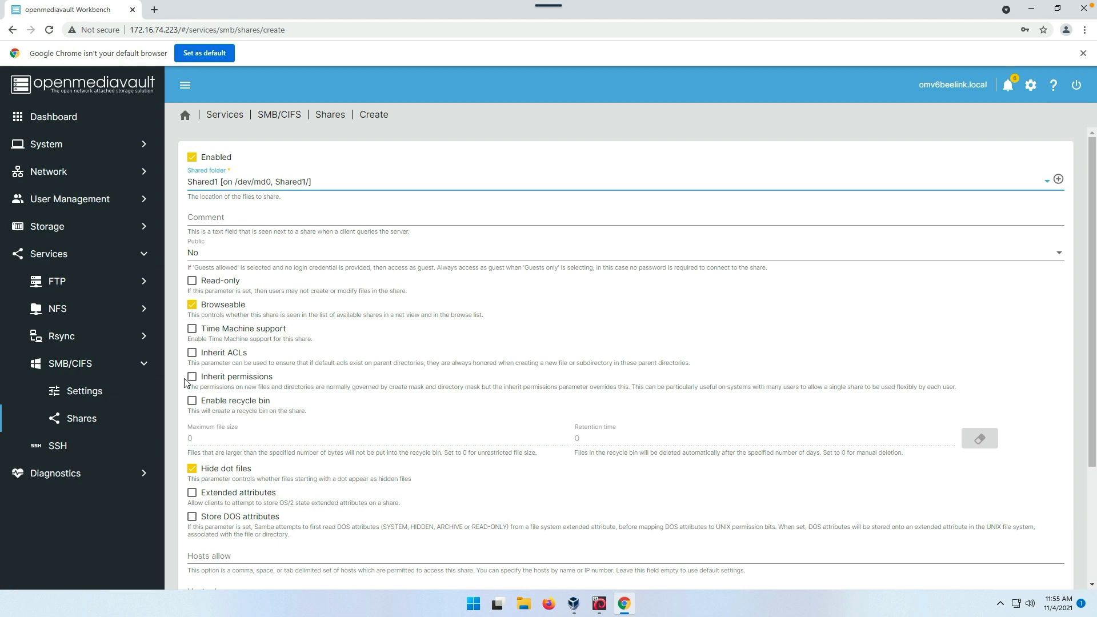
pyautogui.scroll(-3, 204, 416)
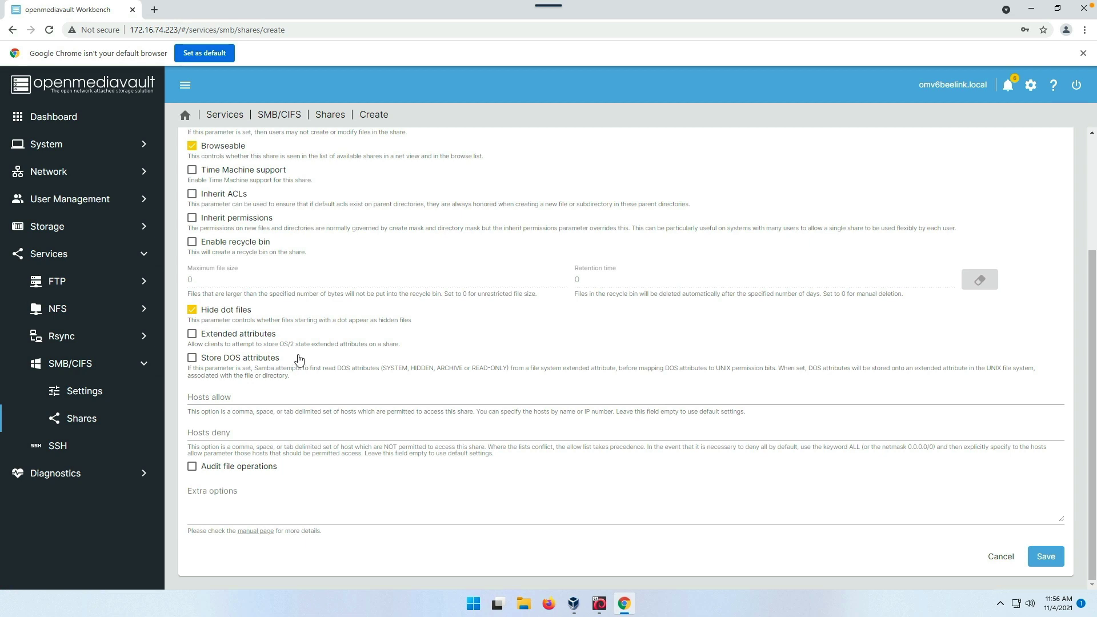
pyautogui.scroll(2, 297, 357)
pyautogui.scroll(1, 298, 354)
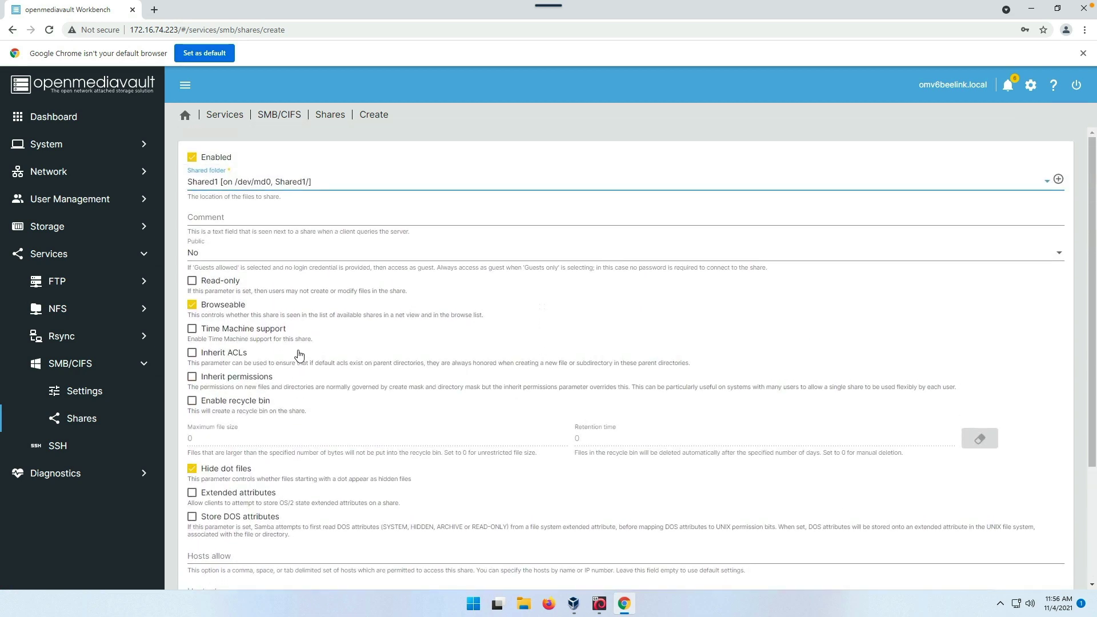
pyautogui.scroll(-3, 298, 355)
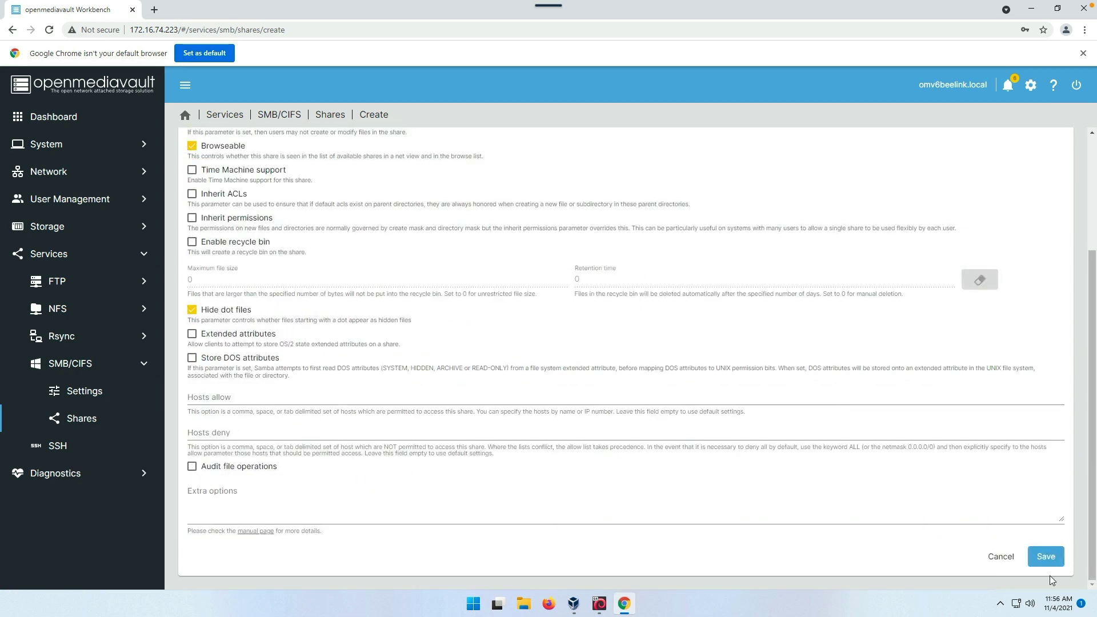
# - Save the Shared1 share and apply the pending configuration changes
pyautogui.click(1052, 556)
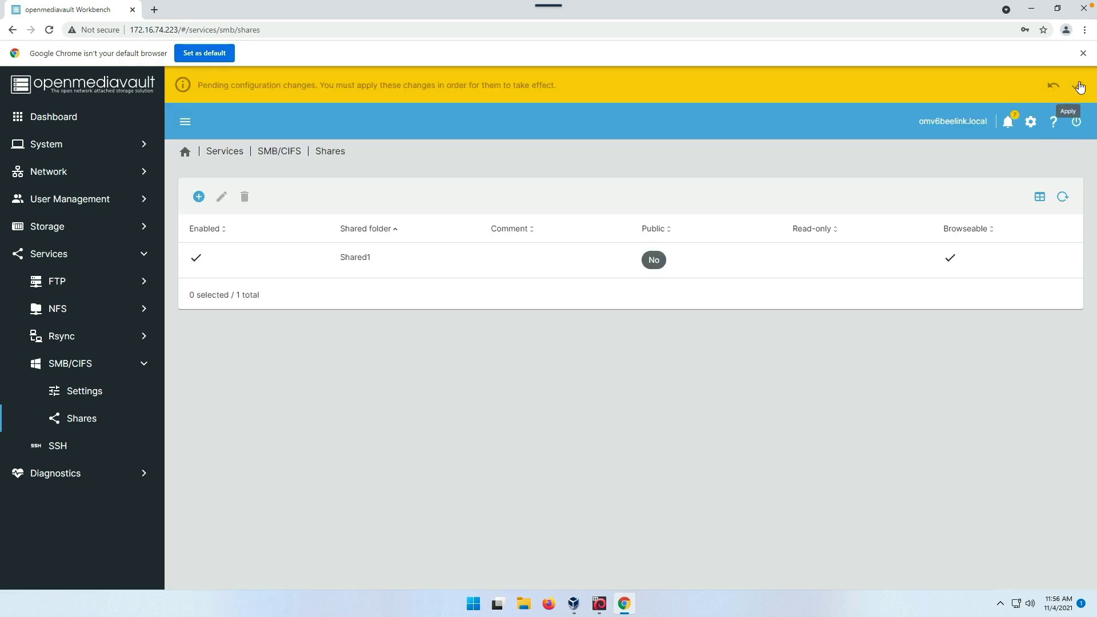
pyautogui.click(1077, 86)
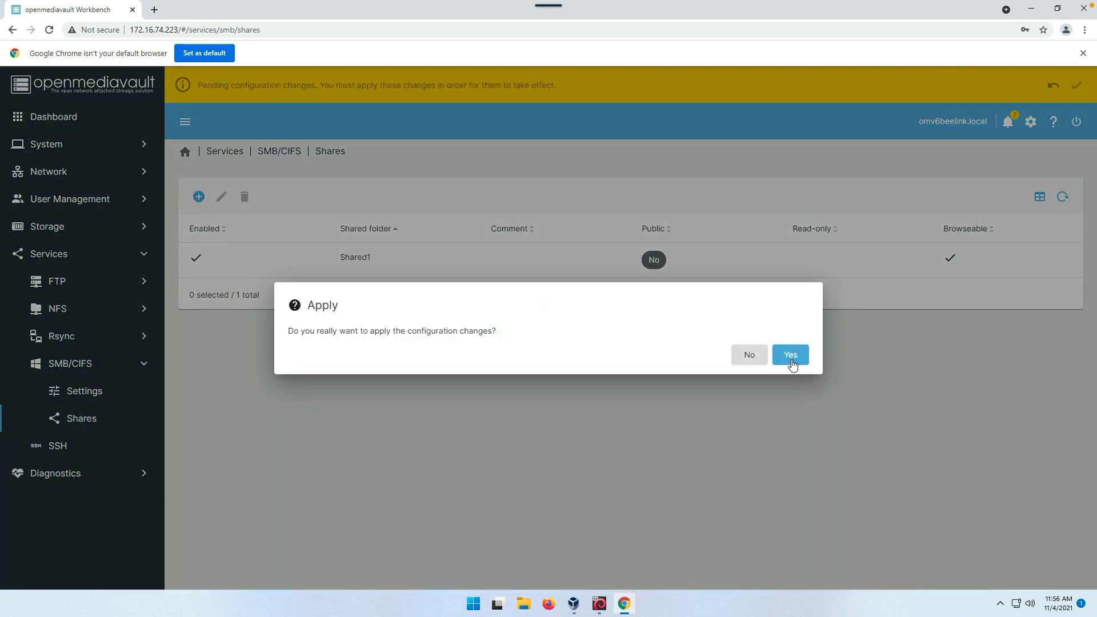
pyautogui.click(791, 356)
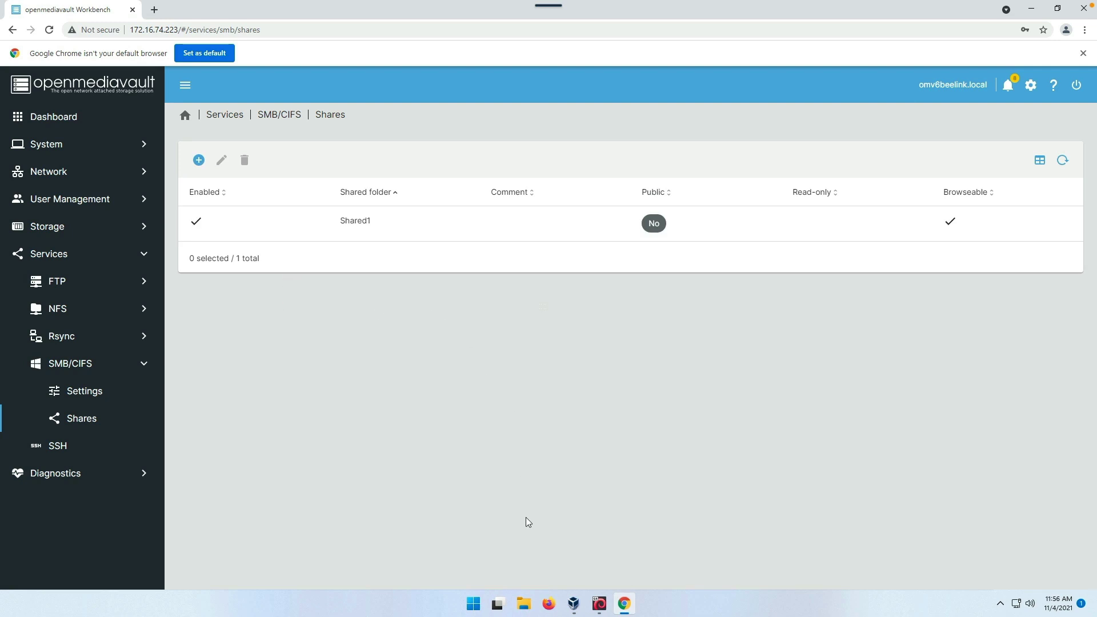
# - Open File Explorer maximized and view the Network location
pyautogui.click(524, 605)
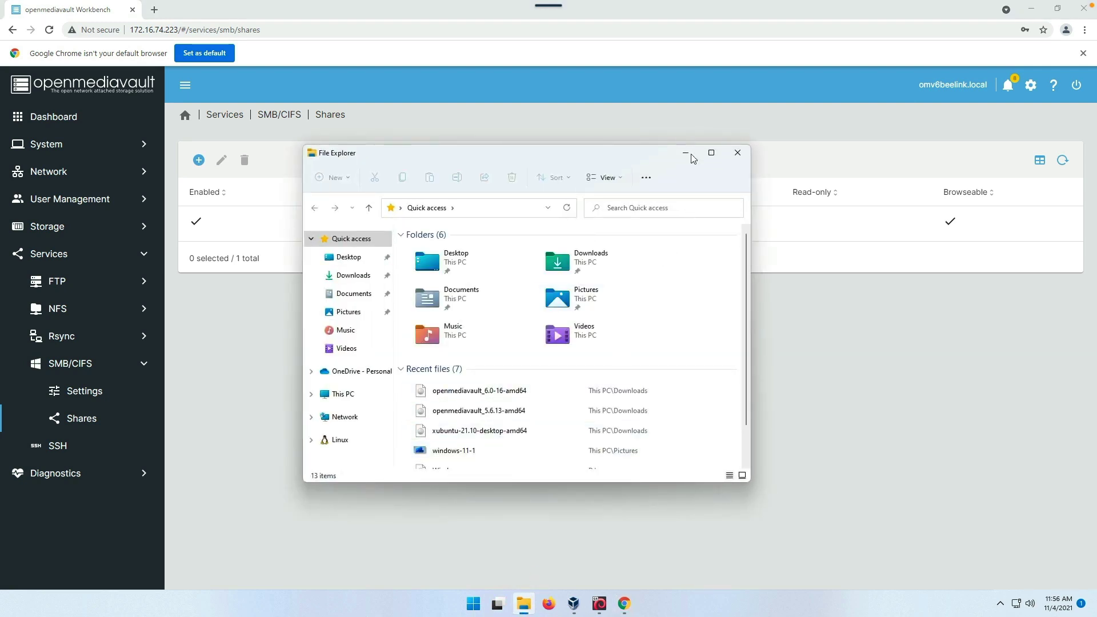
pyautogui.click(712, 152)
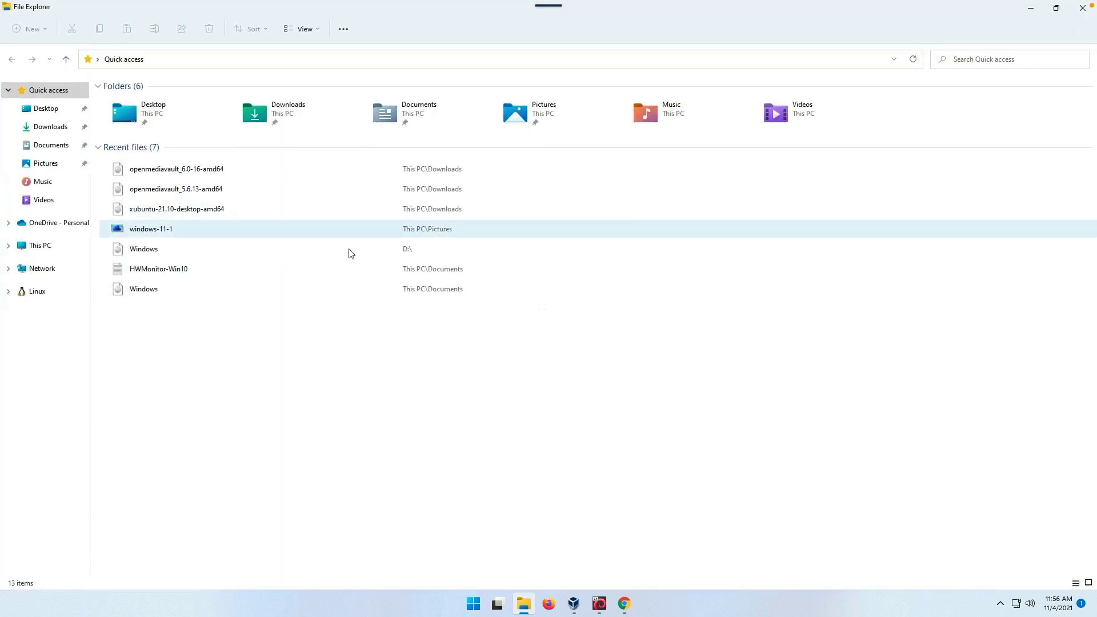
pyautogui.click(42, 269)
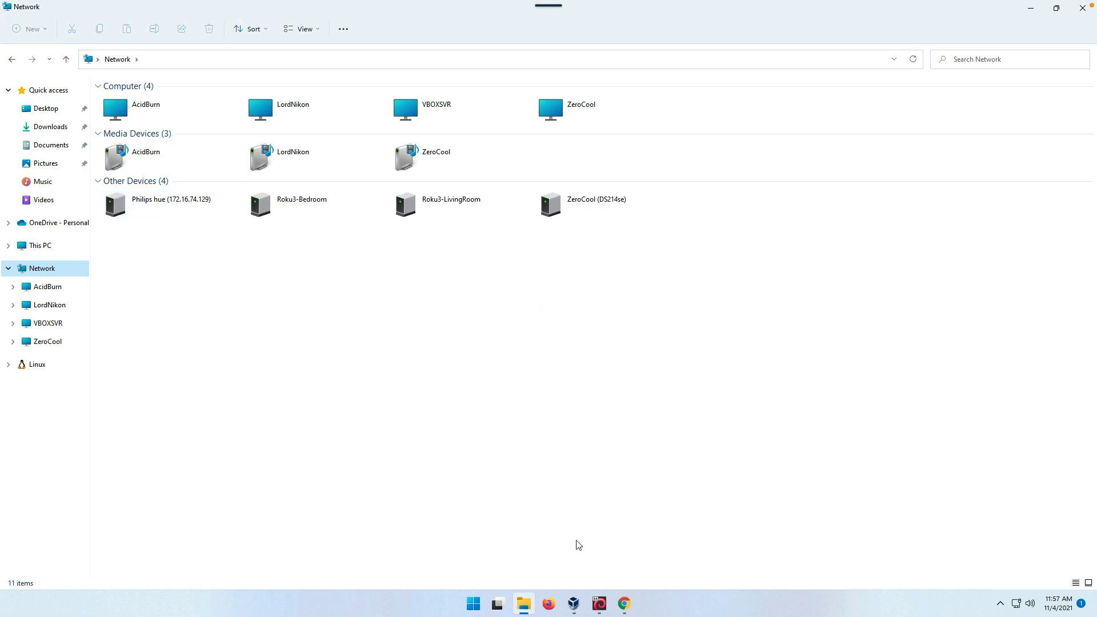
pyautogui.click(625, 603)
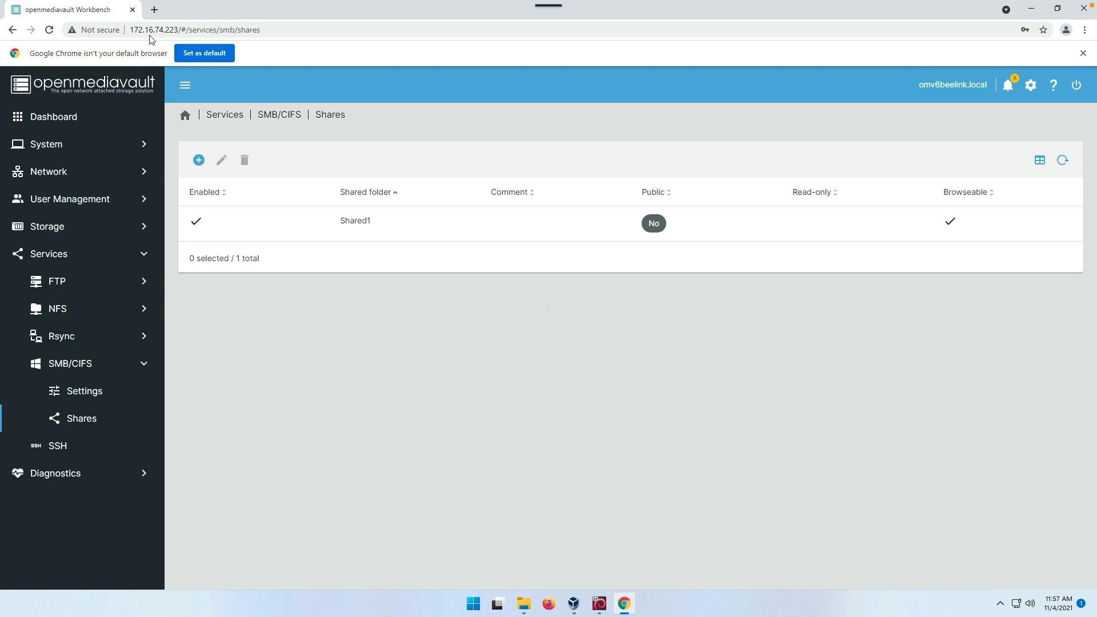
pyautogui.click(524, 604)
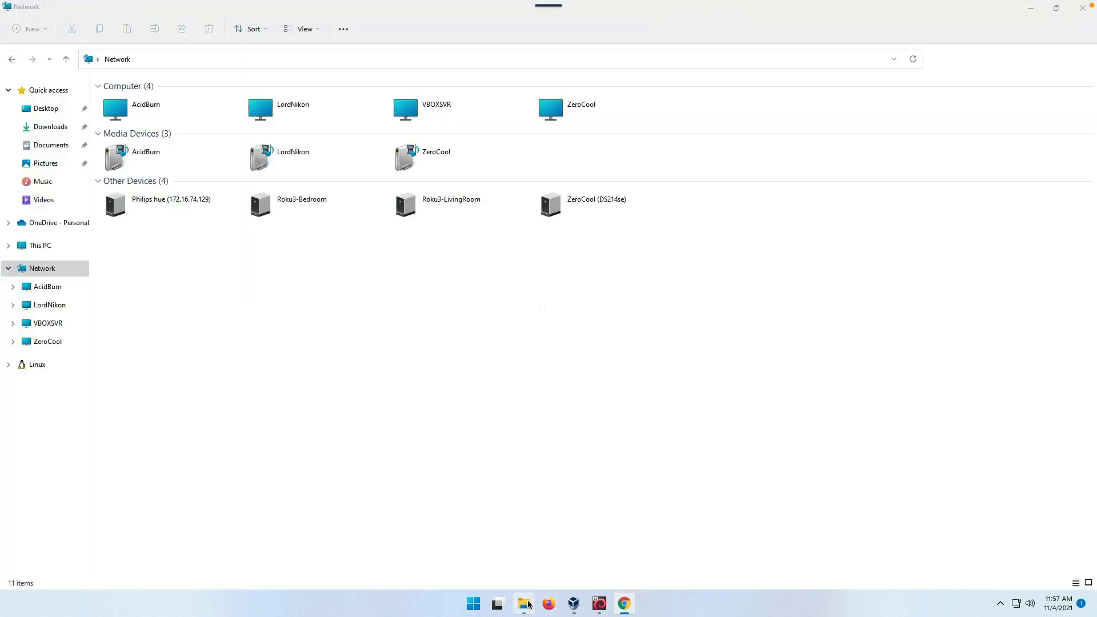
# - Try to reach \\172.16.74.223\Shared1 and dismiss the resulting network error
pyautogui.click(164, 60)
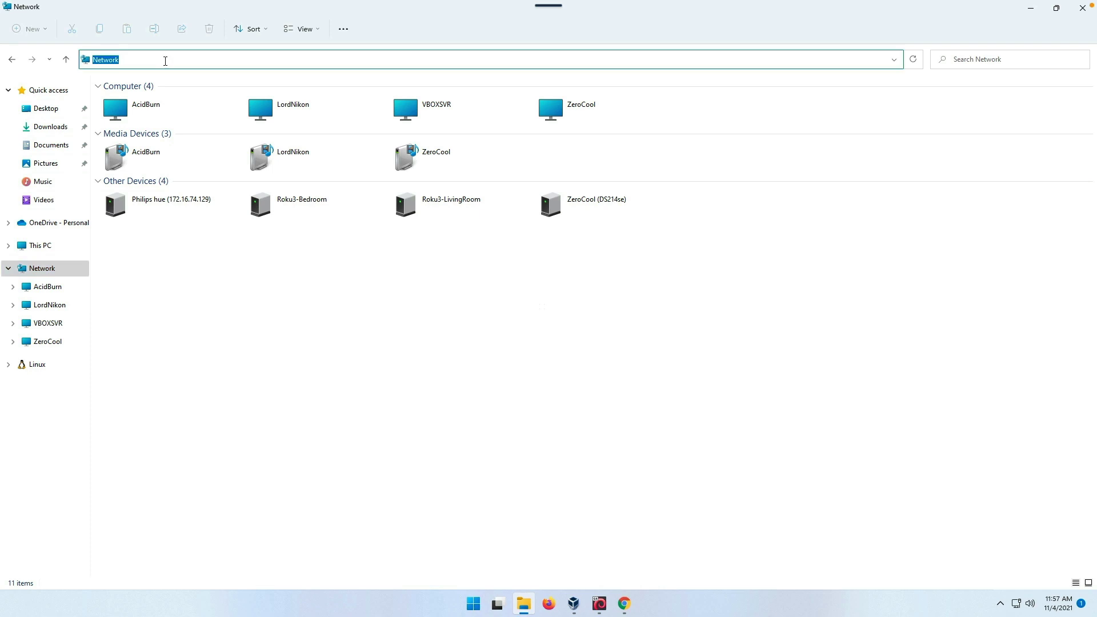
pyautogui.write('\\\\')
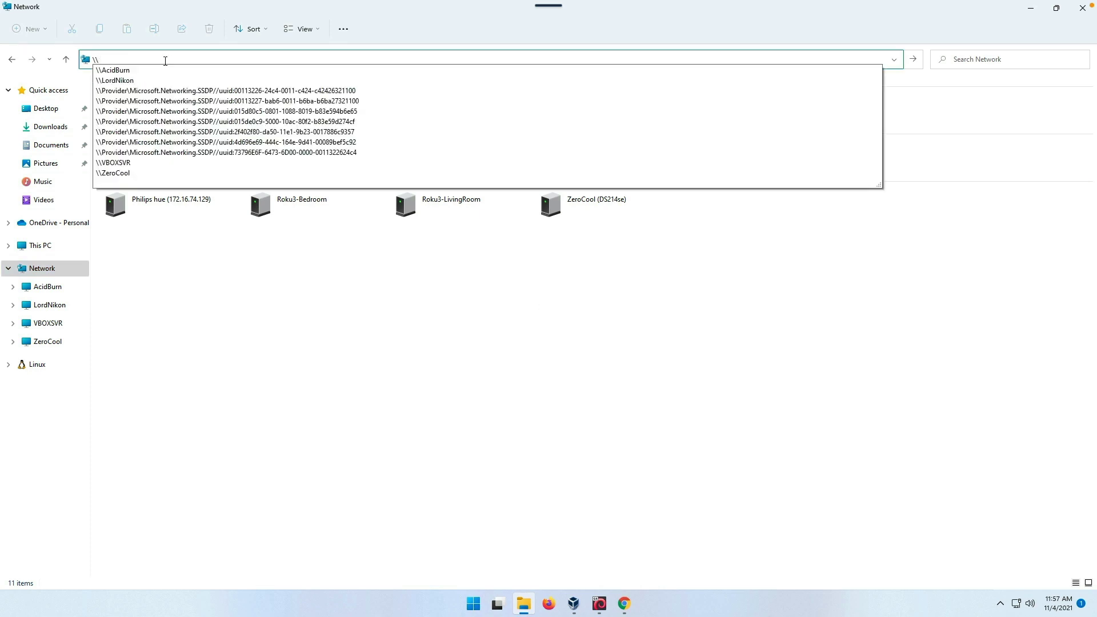
pyautogui.write('172.16.74.223\\Shared1')
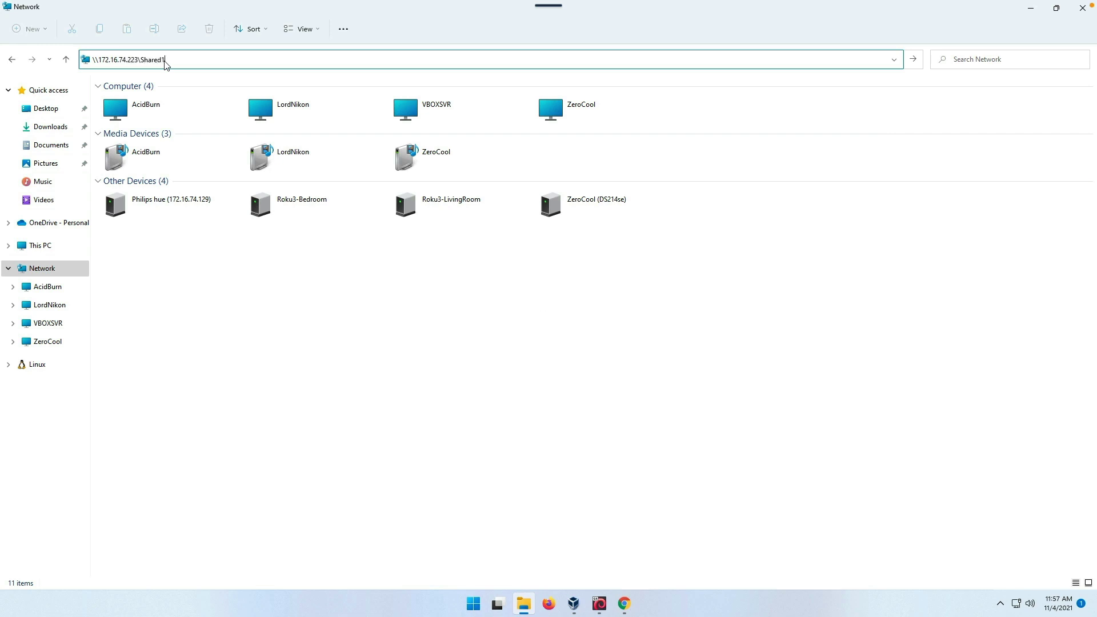
pyautogui.hotkey('ctrl', 'a')
pyautogui.click(346, 29)
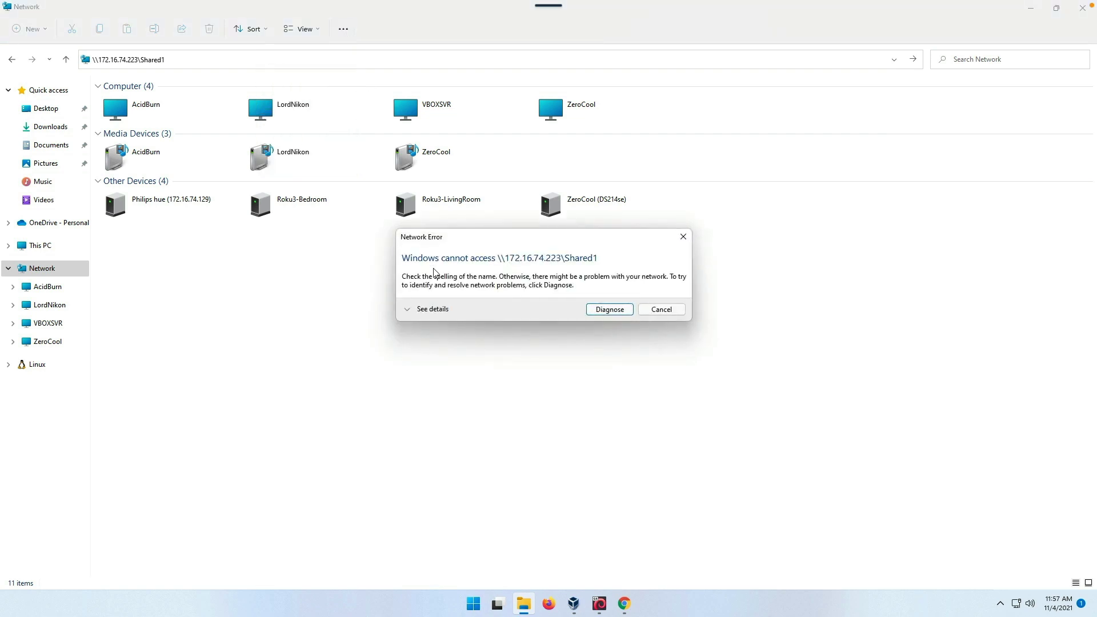
pyautogui.click(655, 311)
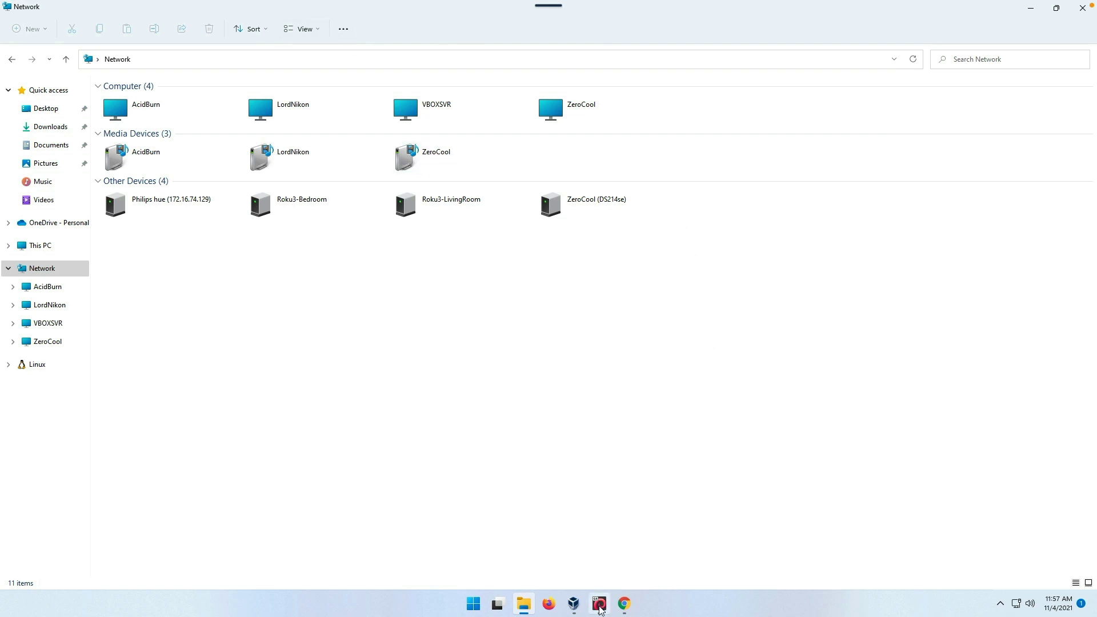
# - Save and apply the SMB/CIFS service settings, then return to File Explorer's Network view
pyautogui.click(627, 609)
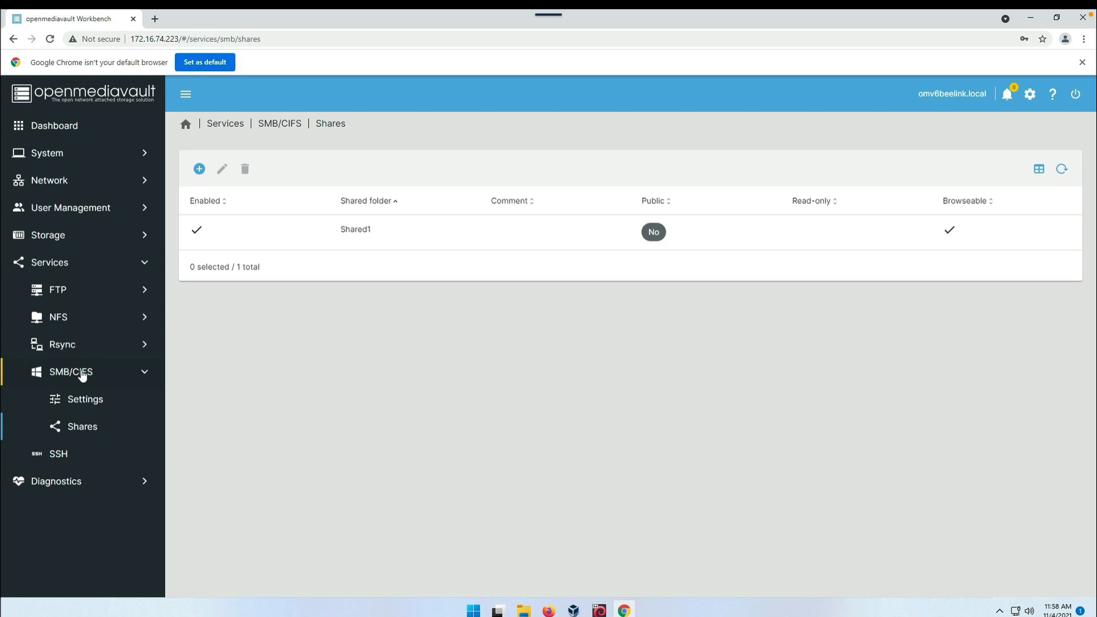
pyautogui.click(82, 374)
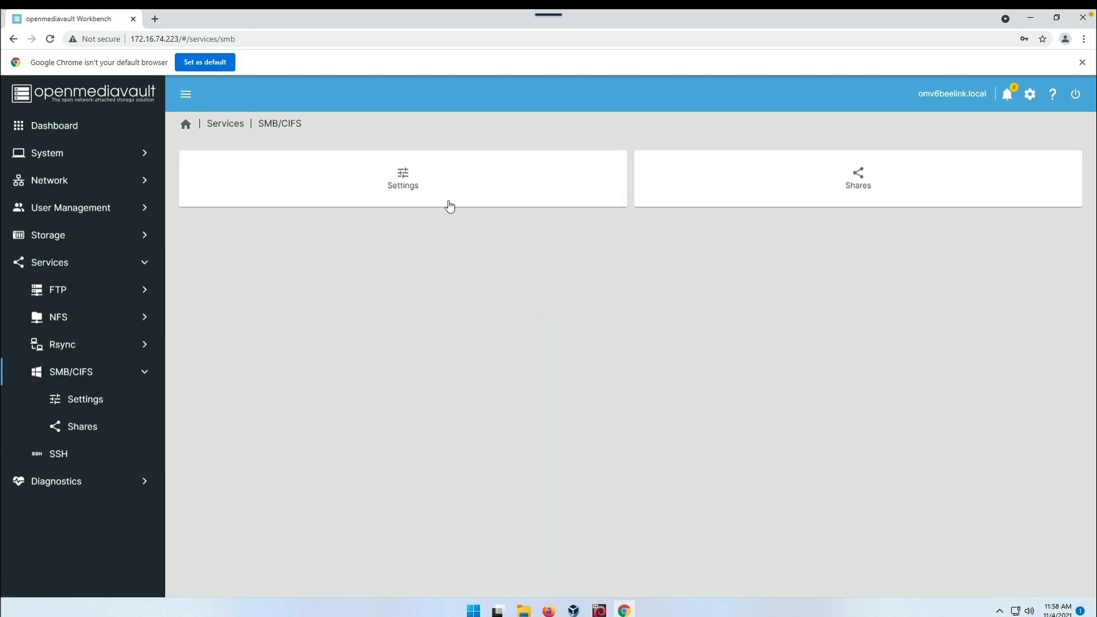
pyautogui.click(427, 176)
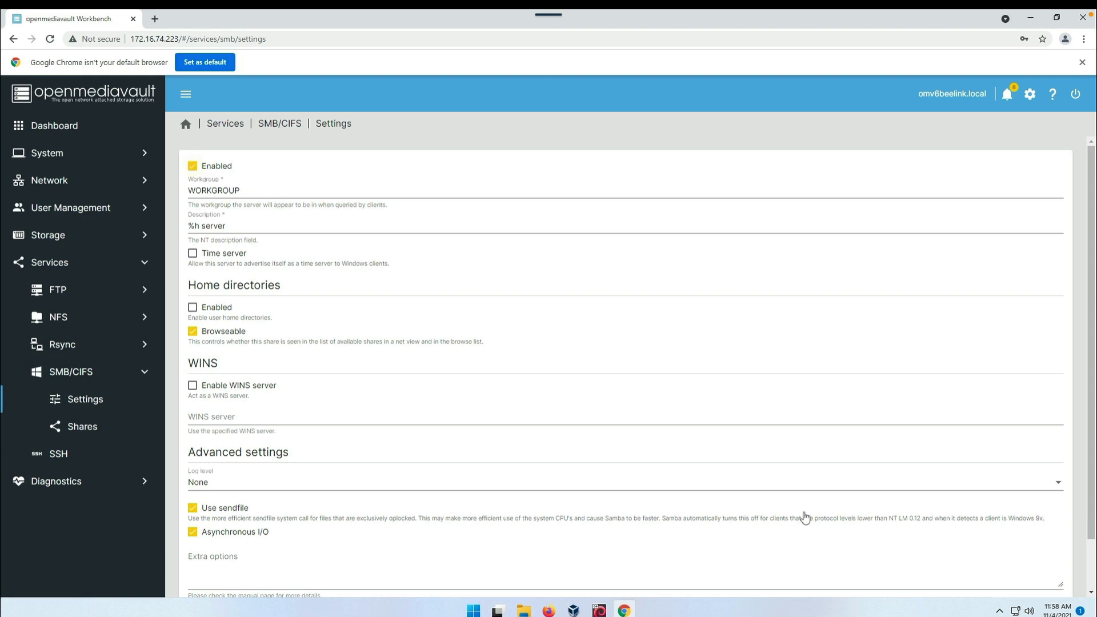
pyautogui.scroll(-2, 981, 521)
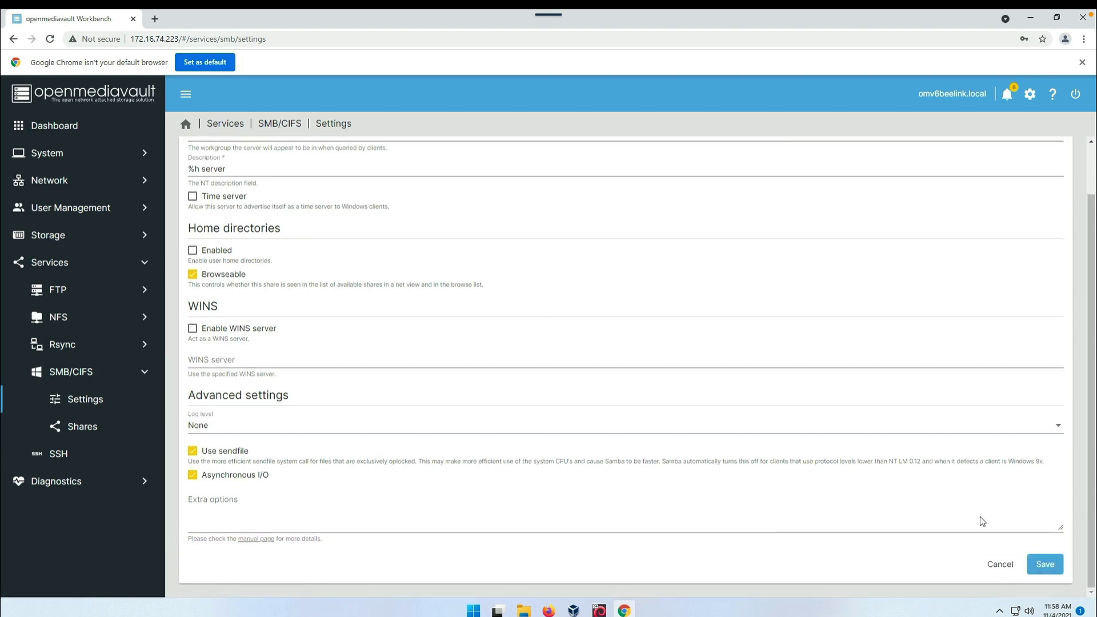
pyautogui.click(1035, 572)
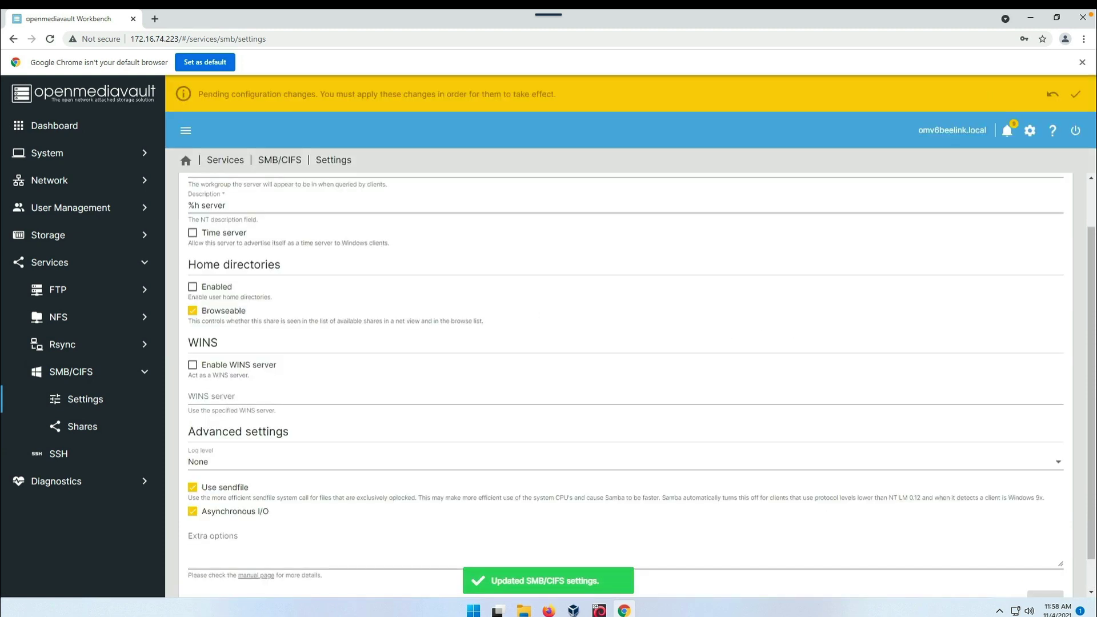
pyautogui.click(1074, 95)
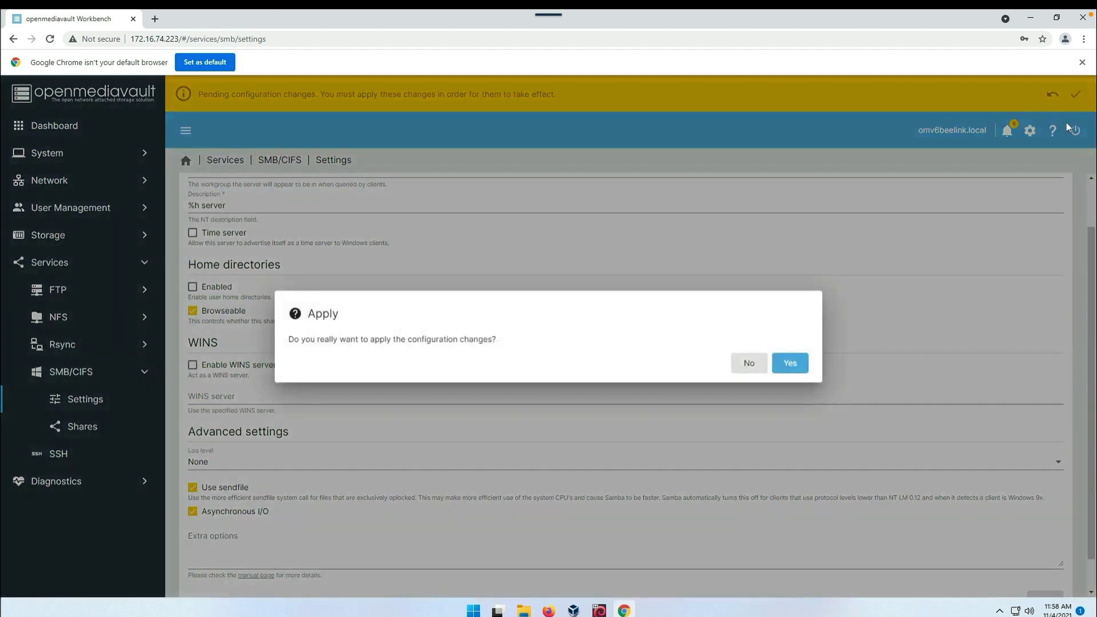
pyautogui.click(797, 364)
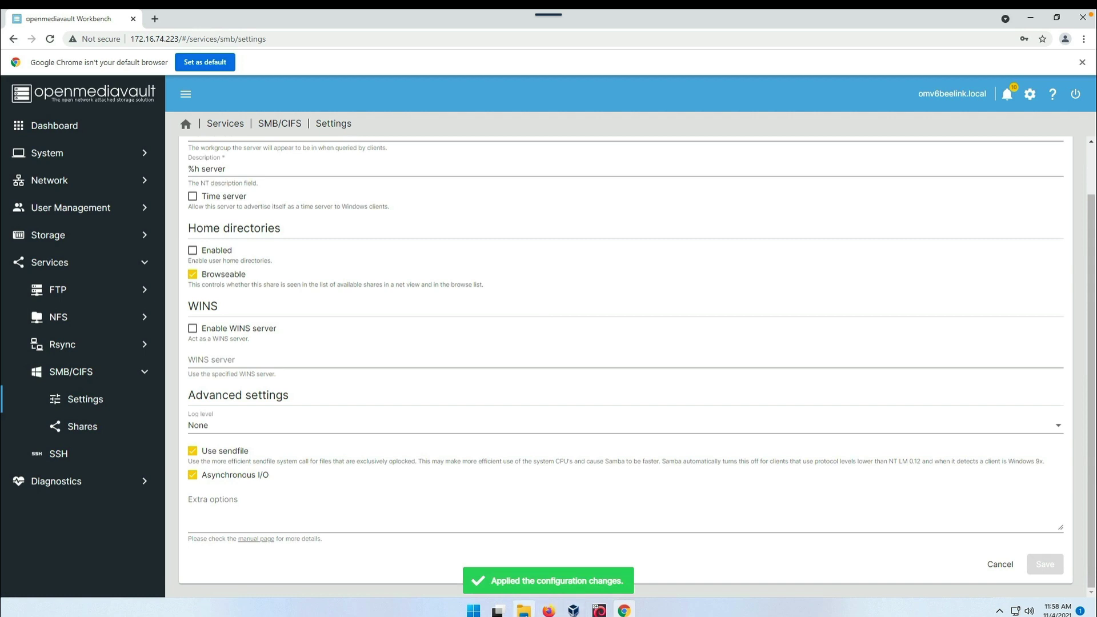
pyautogui.click(524, 610)
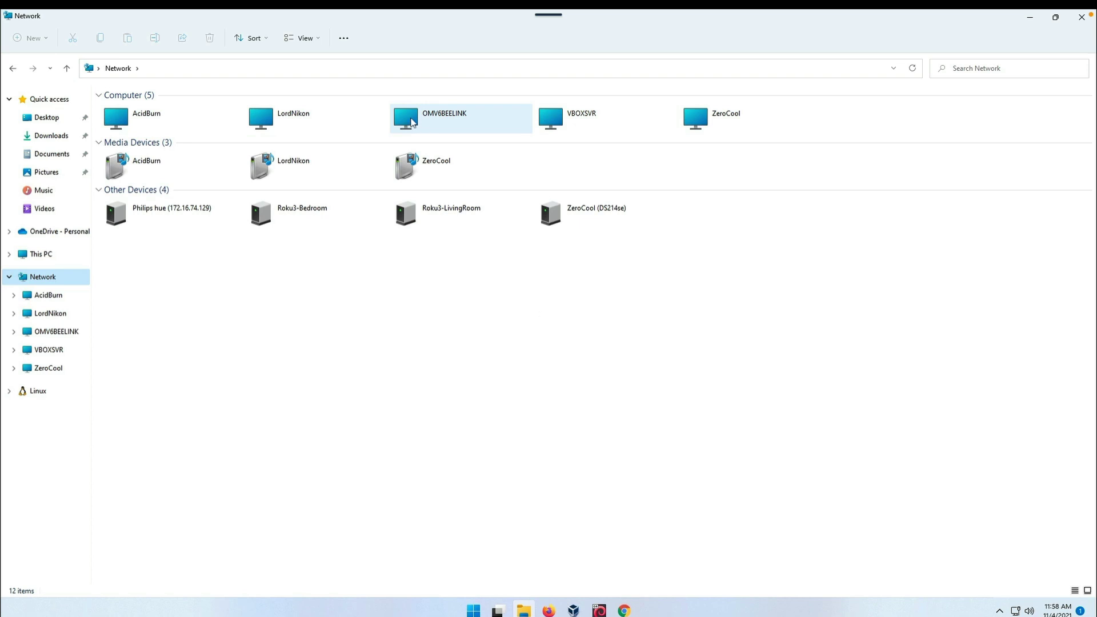
# - Sign in to OMV6BEELINK with the user's network credentials and open the user folder in Shared1
pyautogui.doubleClick(411, 124)
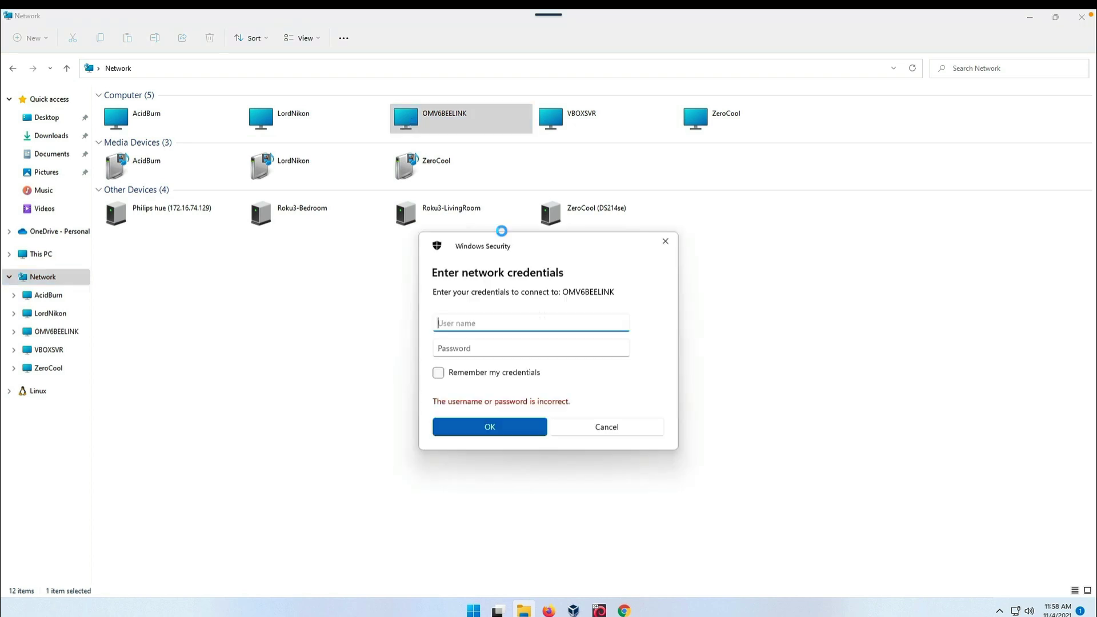
pyautogui.write('leik1jd')
pyautogui.press('Tab')
pyautogui.write('••••••')
pyautogui.press('Return')
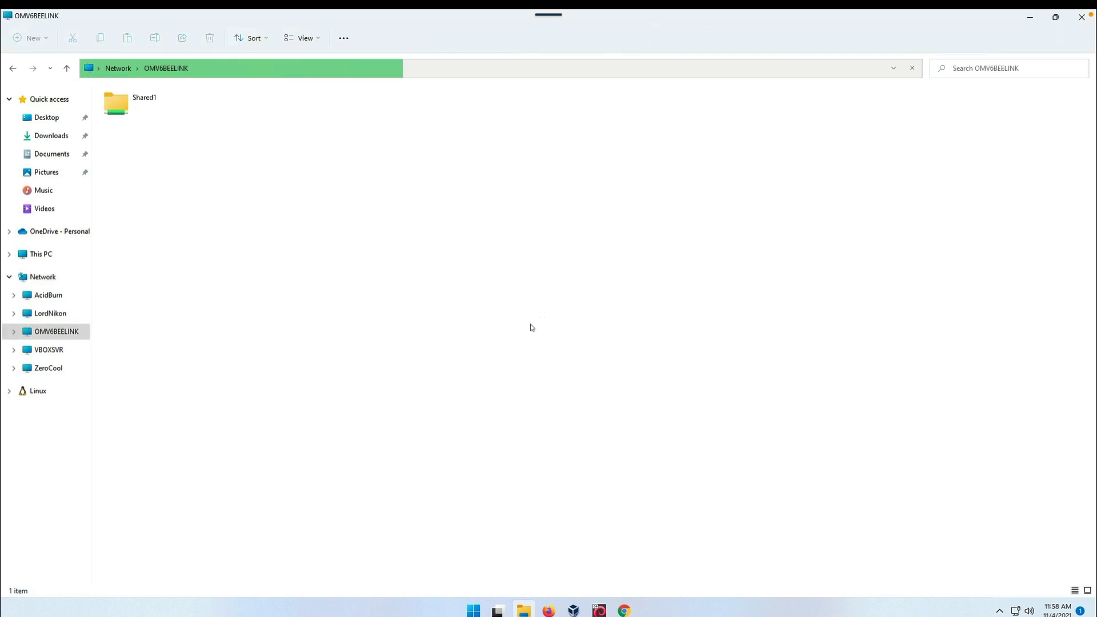
pyautogui.doubleClick(113, 109)
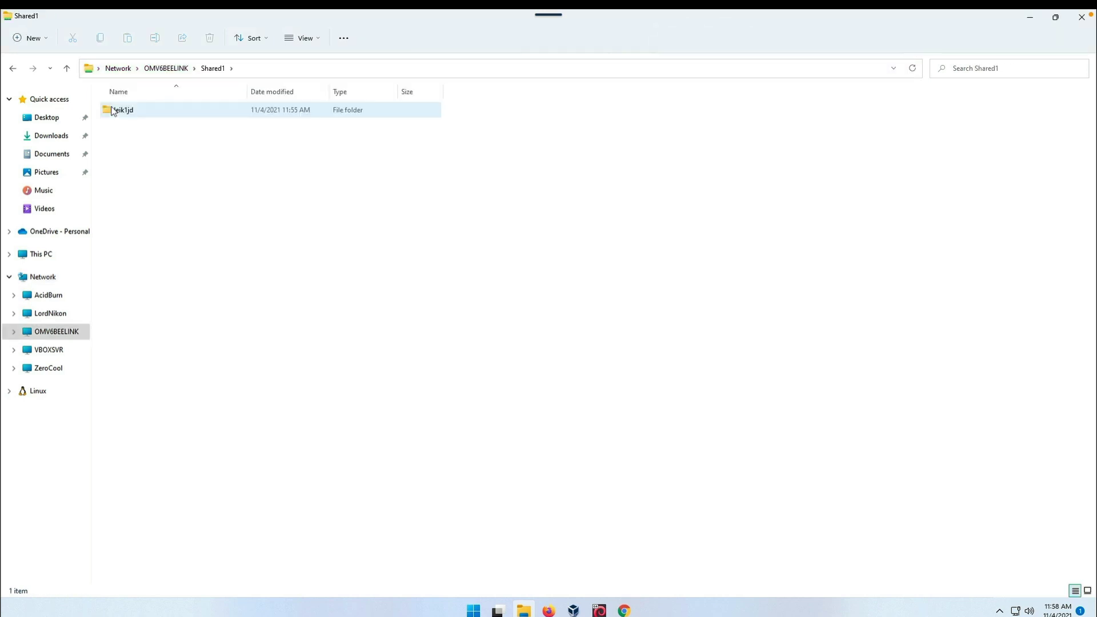
pyautogui.doubleClick(123, 111)
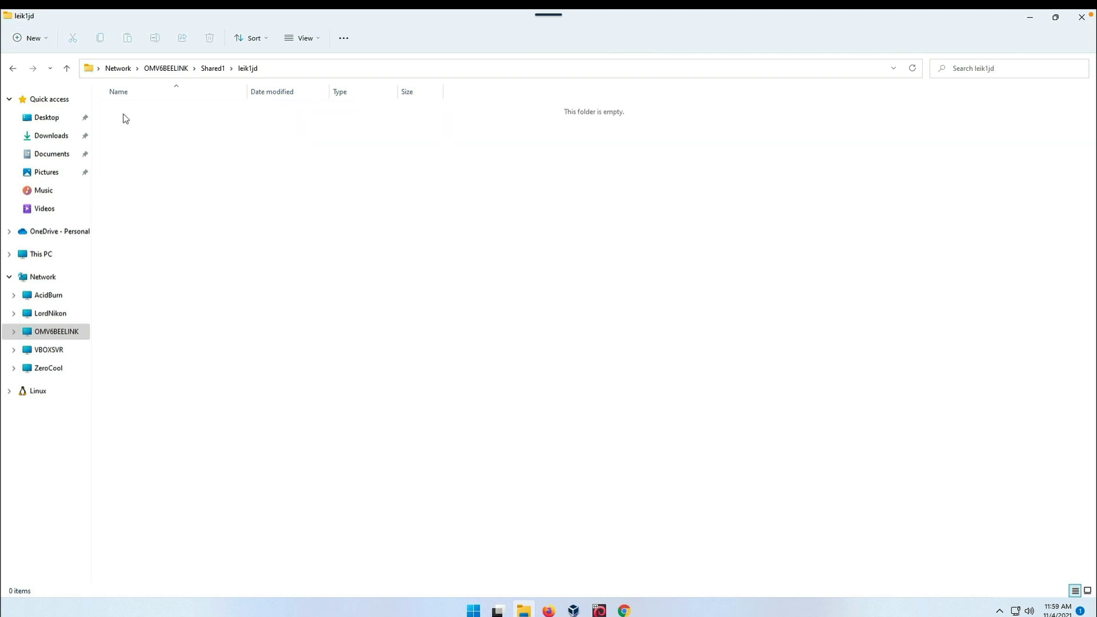
# - Create a new folder named Test1-Win11 in the user's home folder
pyautogui.rightClick(179, 146)
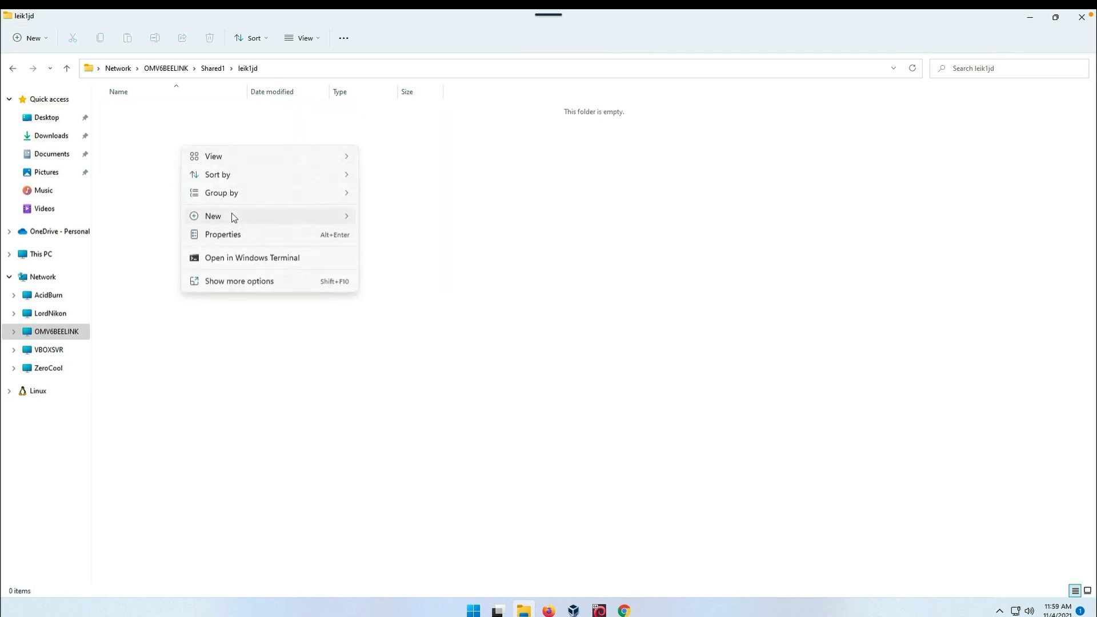
pyautogui.moveTo(232, 215)
pyautogui.click(421, 220)
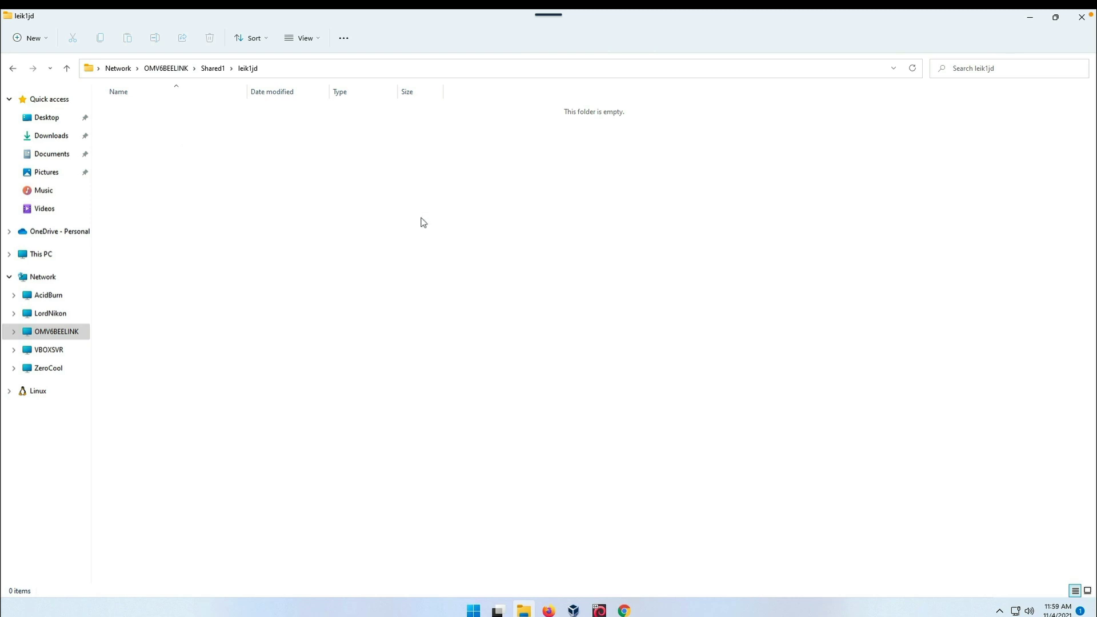
pyautogui.write('1')
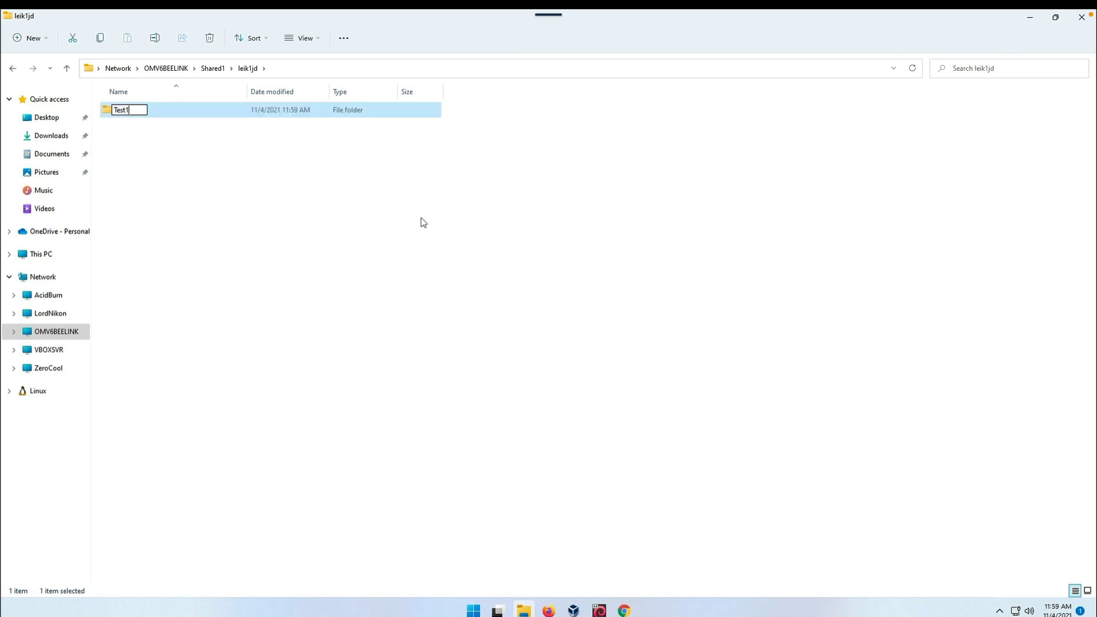
pyautogui.write('est1-Win11')
pyautogui.press('Return')
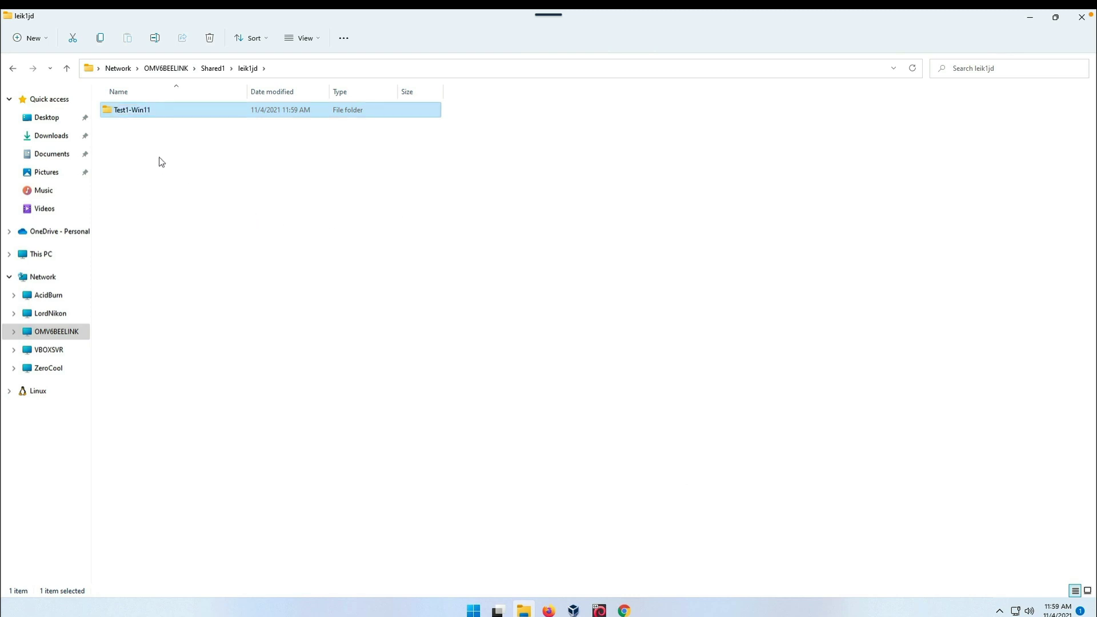